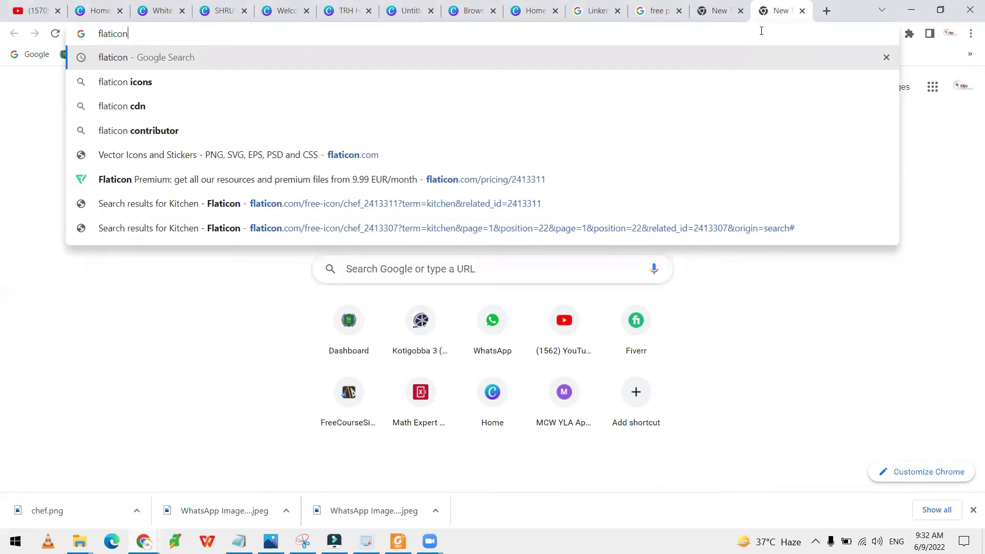
# - Search the web for "flaticon" and open the Flaticon website
pyautogui.press('Return')
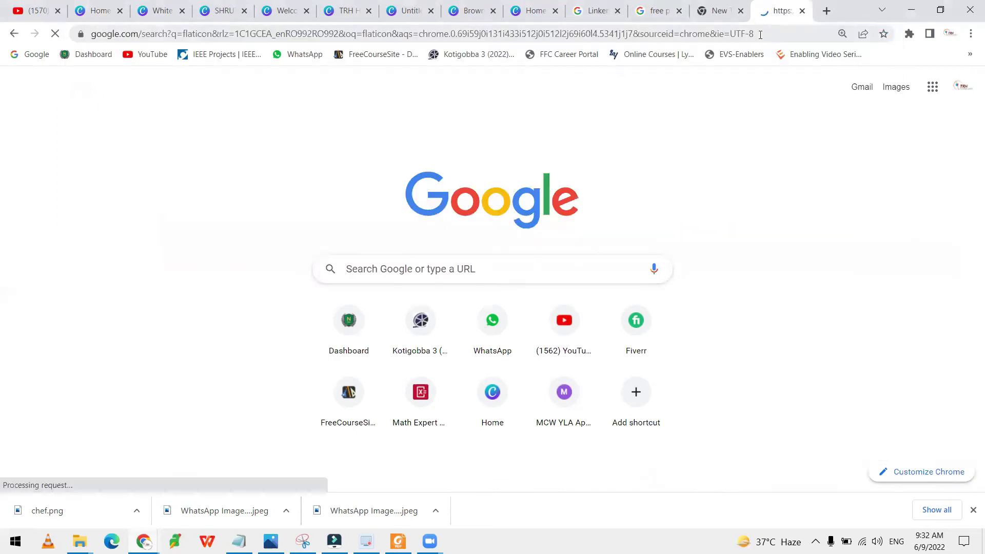
pyautogui.click(133, 226)
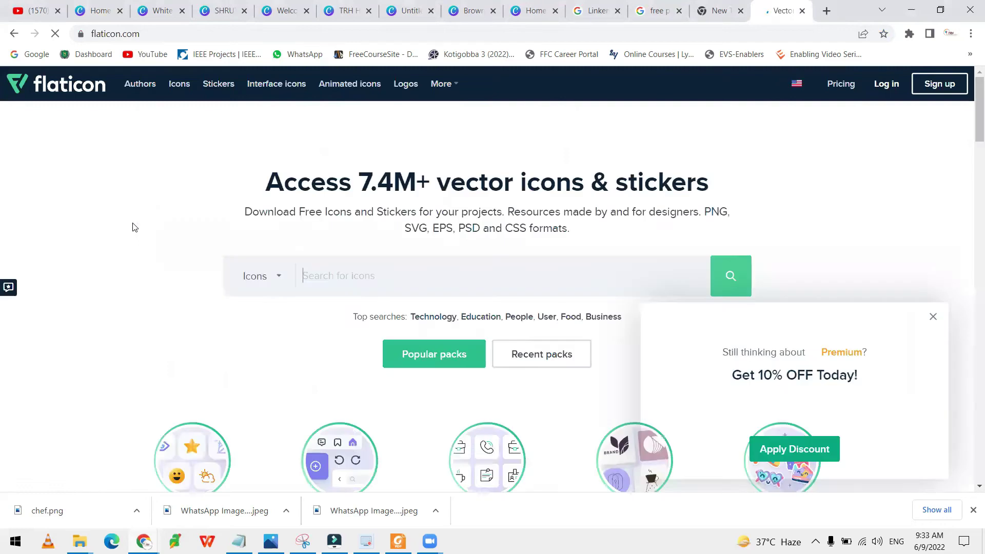
pyautogui.click(180, 88)
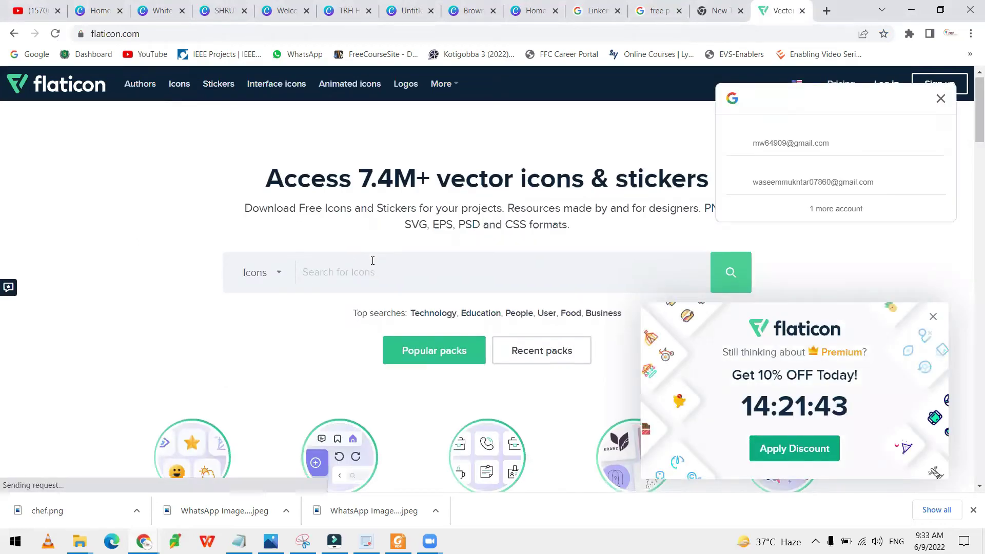
pyautogui.scroll(-4, 359, 246)
pyautogui.scroll(4, 348, 256)
# - Search Flaticon's icons for "kitchen", correcting any misspelled search term and closing the pop-up window
pyautogui.click(351, 275)
pyautogui.write('kirtchen')
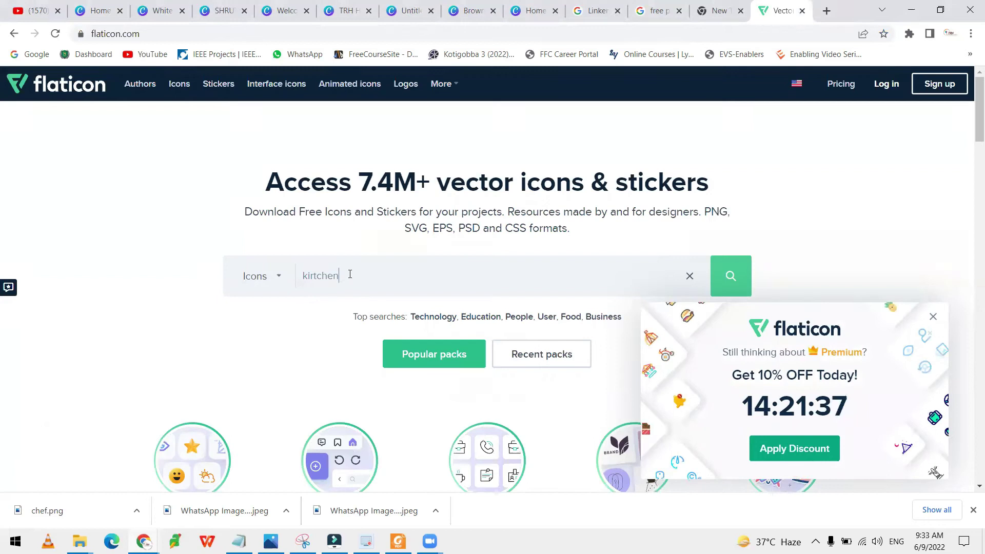
pyautogui.press('Return')
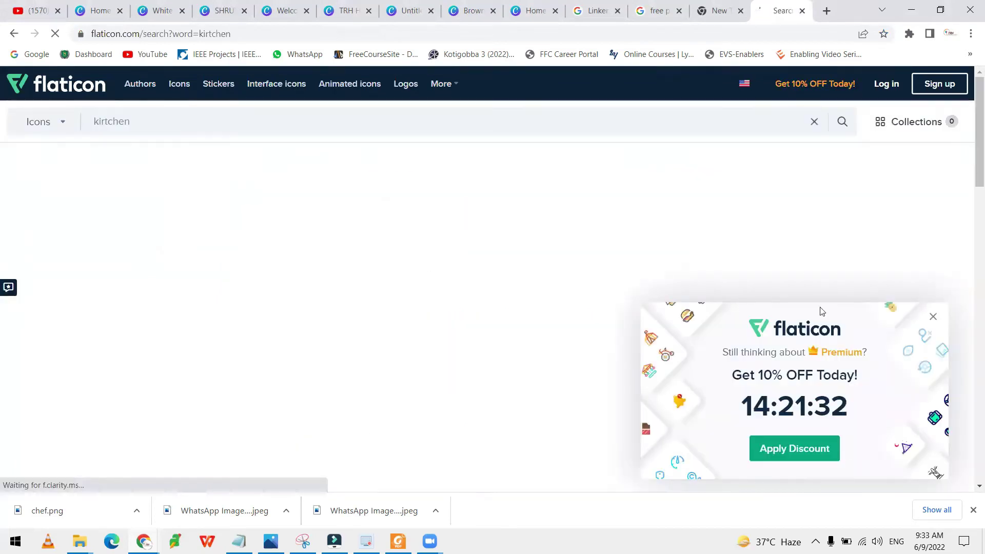
pyautogui.click(933, 317)
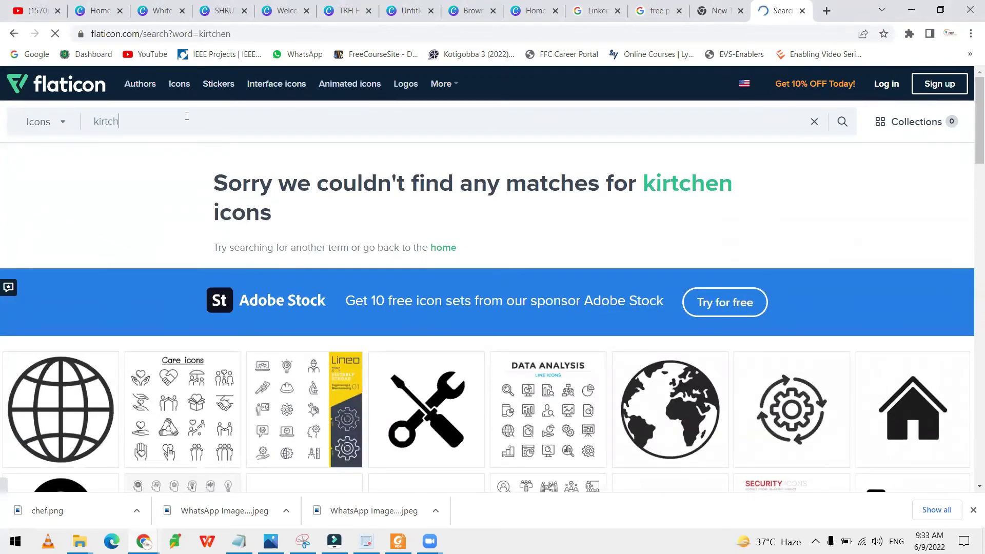
pyautogui.write('t')
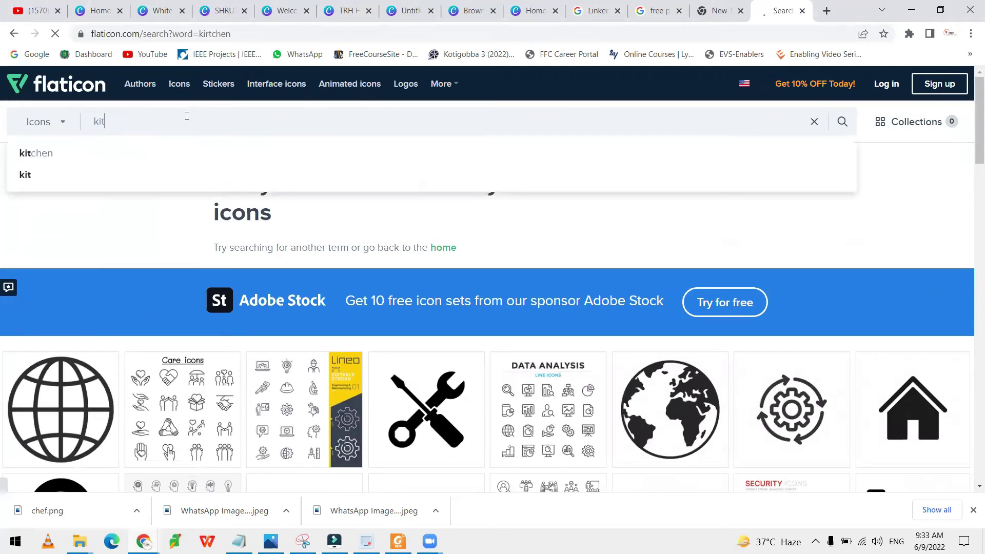
pyautogui.write('chen')
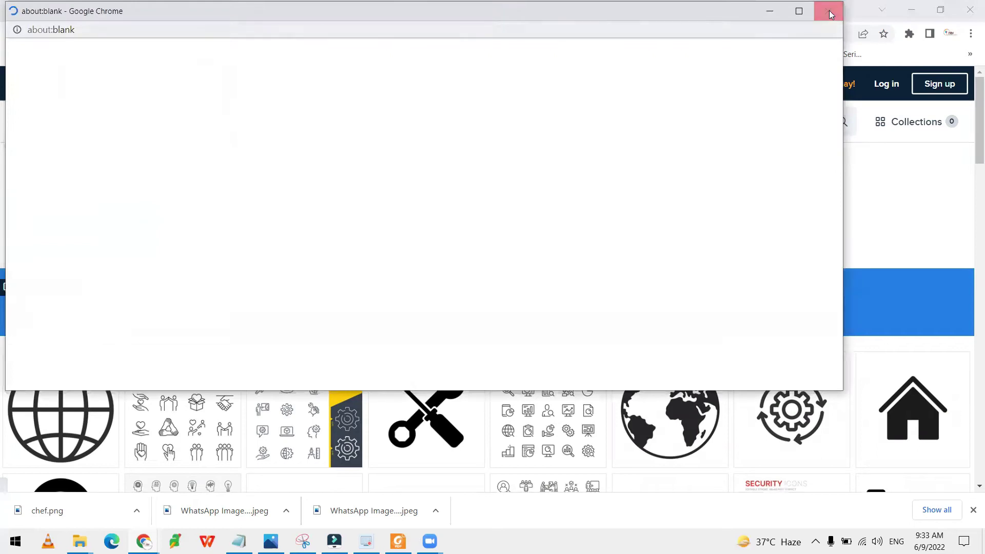
pyautogui.click(829, 13)
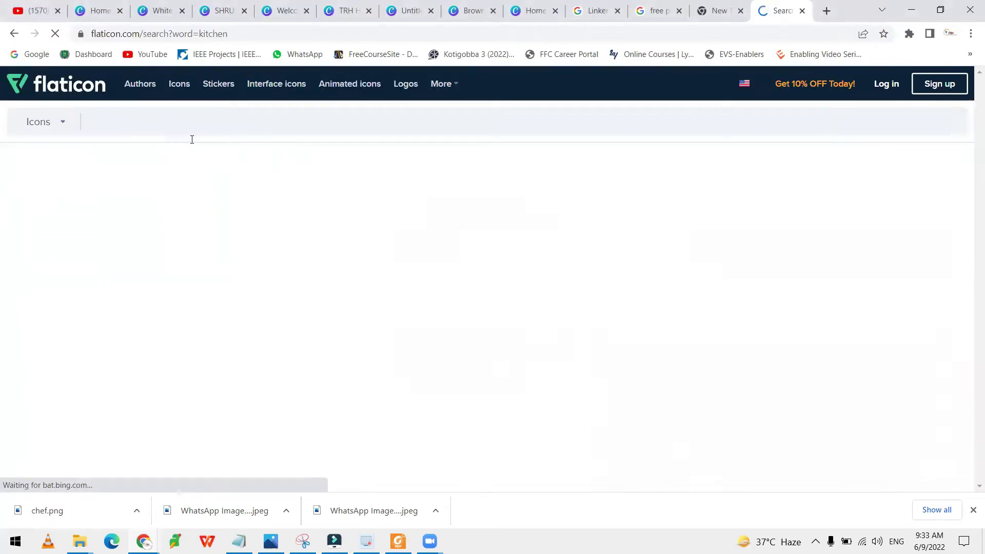
# - Browse the kitchen icons and download the pink-to-blue gradient chef hat as a PNG with the free download option
pyautogui.scroll(-2, 287, 226)
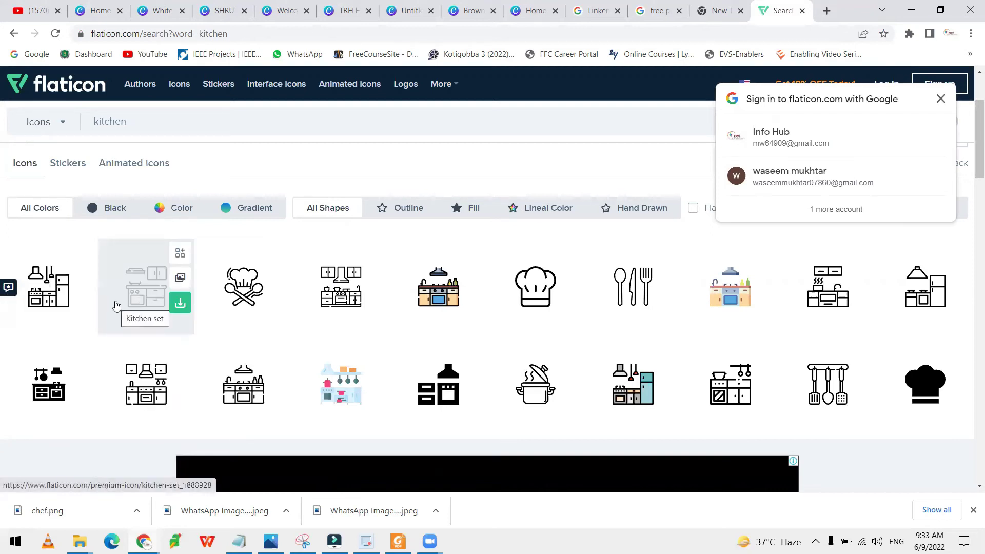
pyautogui.hotkey('ctrl', '+')
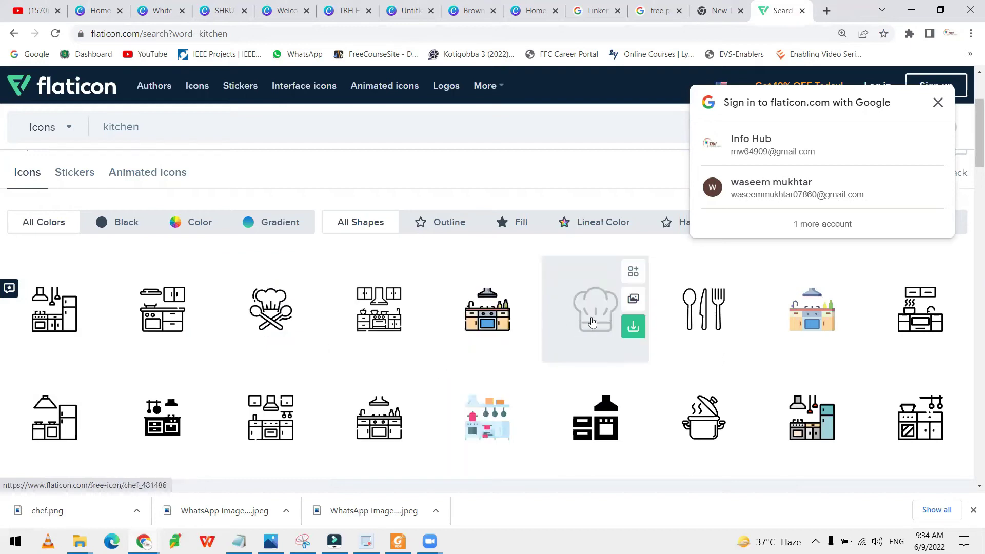
pyautogui.scroll(-2, 737, 355)
pyautogui.scroll(-5, 620, 361)
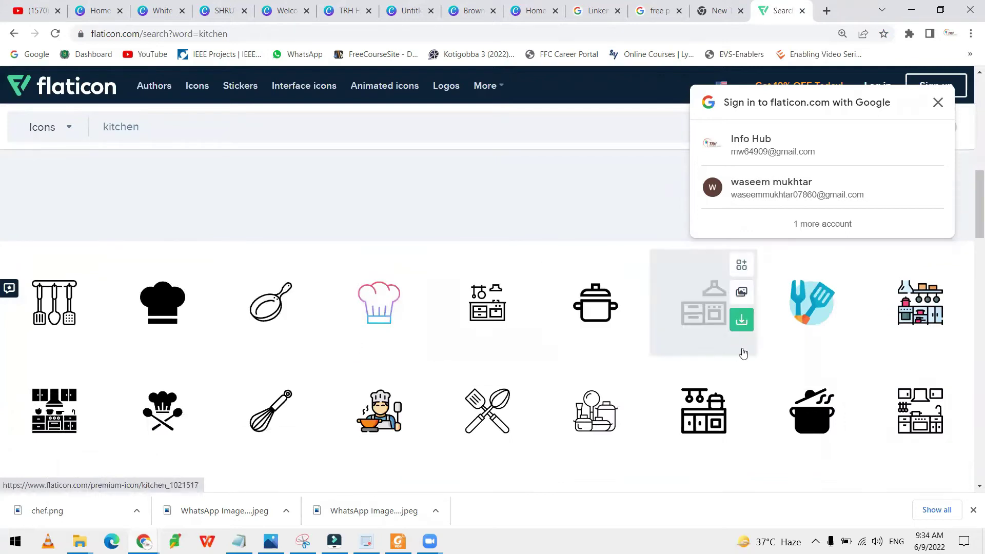
pyautogui.scroll(-2, 787, 393)
pyautogui.scroll(-1, 359, 385)
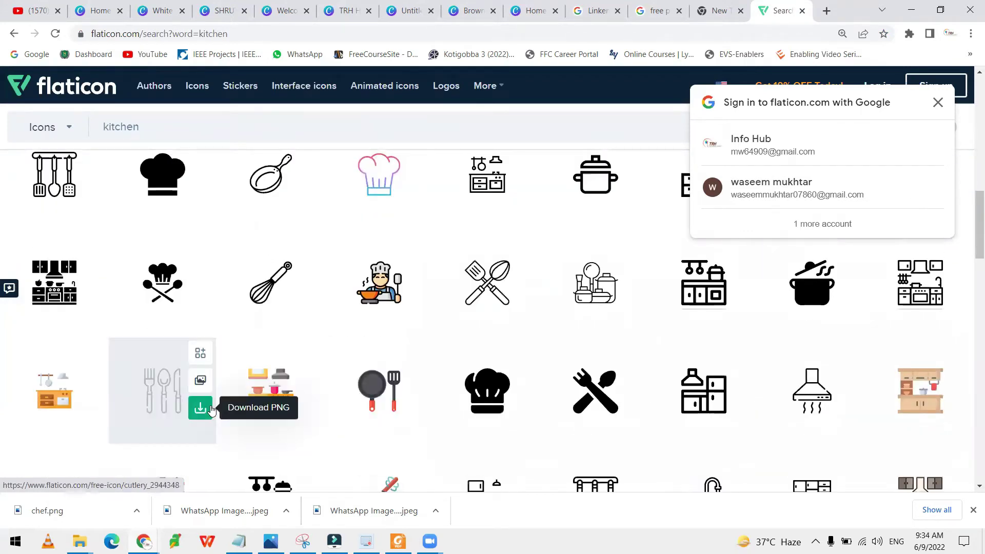
pyautogui.scroll(-2, 200, 410)
pyautogui.scroll(-1, 199, 414)
pyautogui.scroll(5, 209, 431)
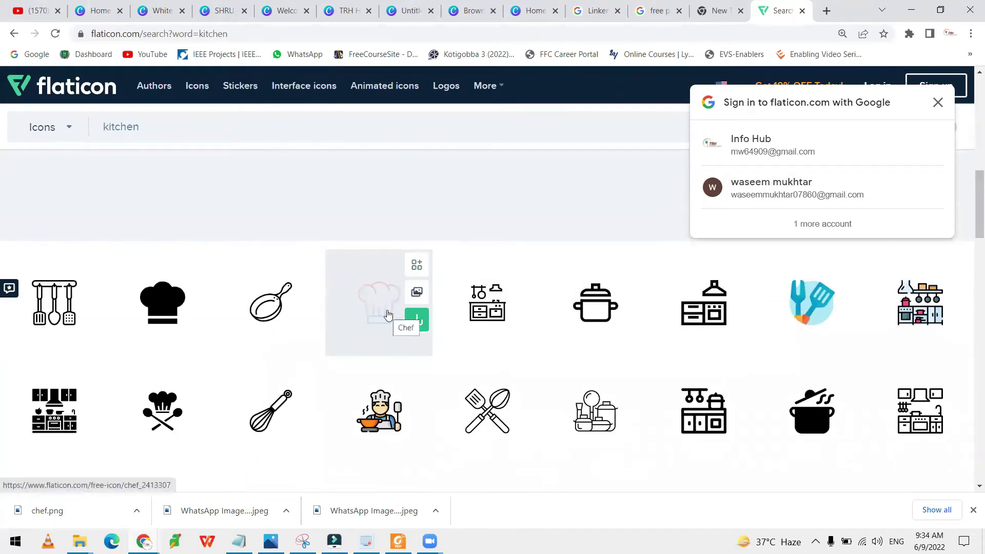
pyautogui.click(417, 320)
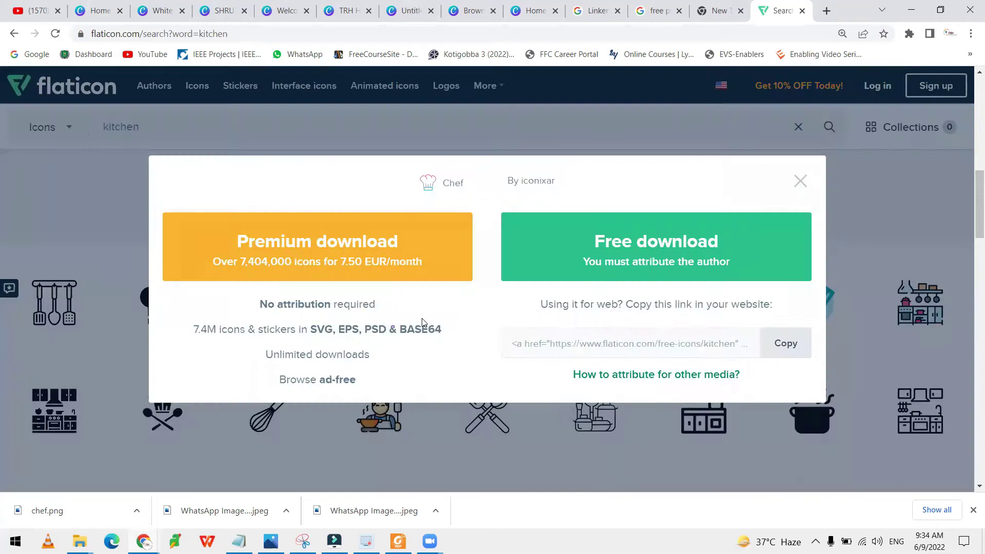
pyautogui.click(625, 264)
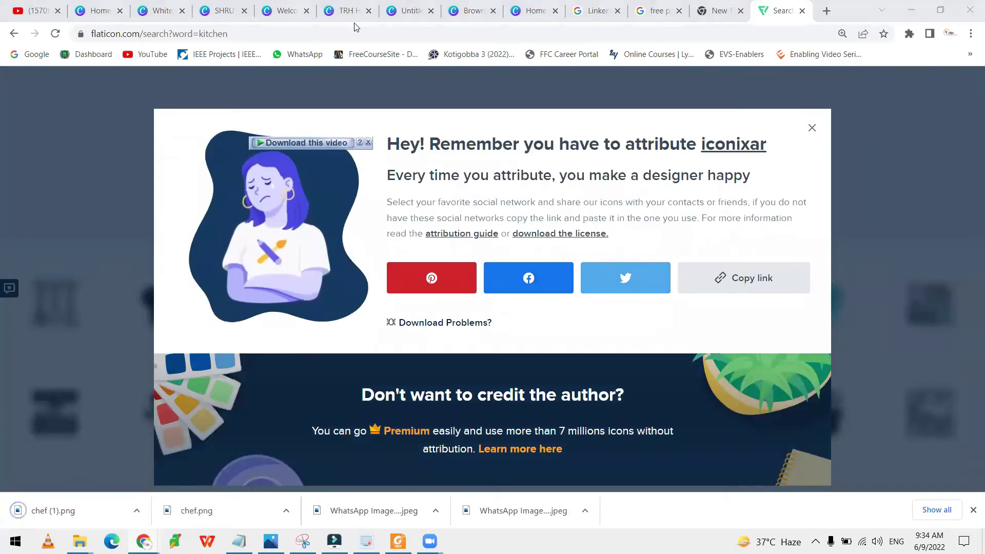
# - Switch to the Canva home page and search the templates for "logo"
pyautogui.click(95, 6)
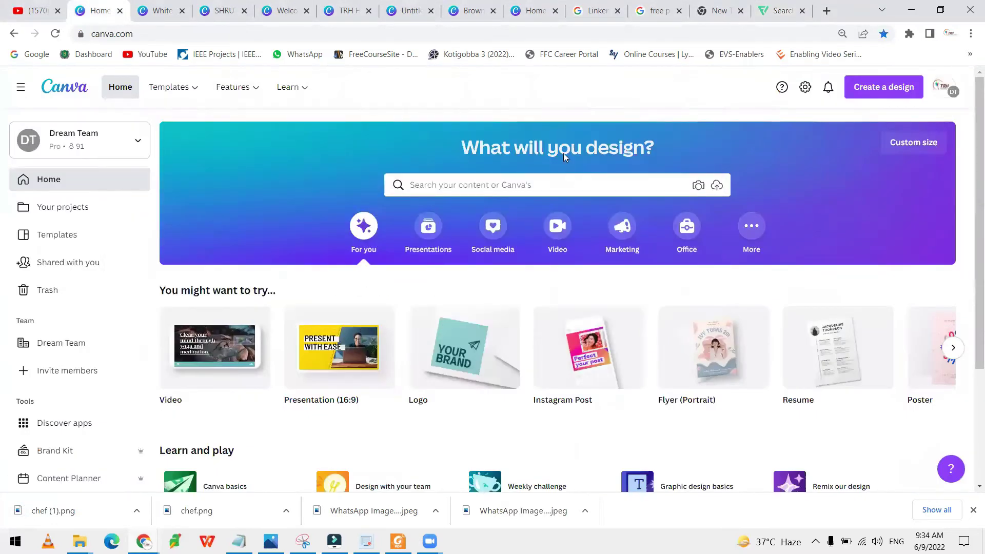
pyautogui.click(548, 185)
pyautogui.write('logo')
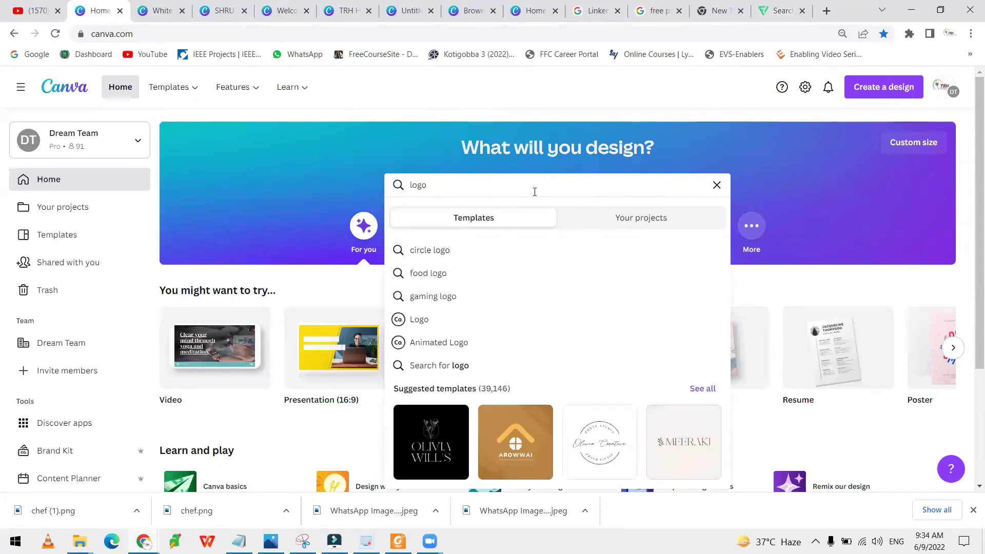
pyautogui.press('Return')
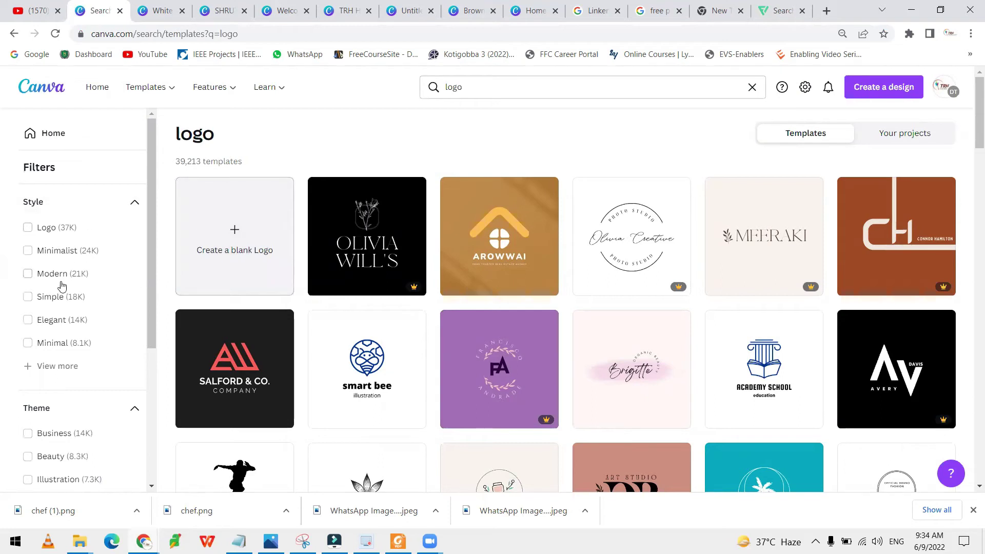
# - Examine the logo templates filtered by black, and change the color filter to pink
pyautogui.scroll(-3, 31, 285)
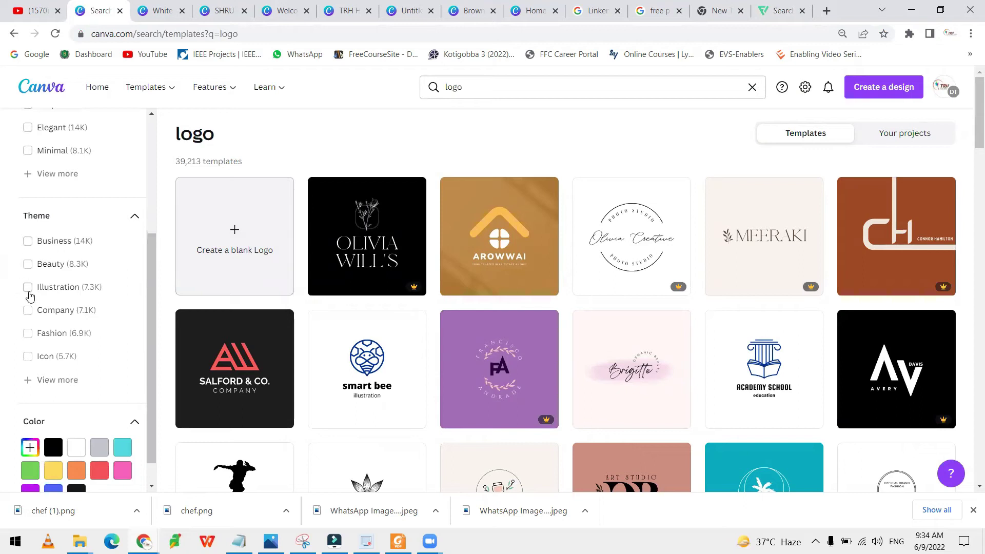
pyautogui.scroll(-1, 40, 337)
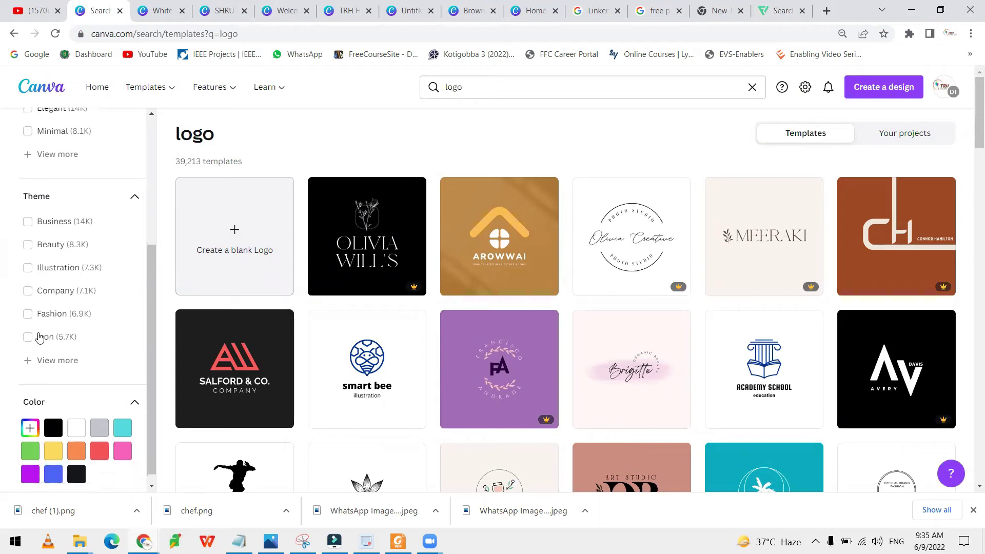
pyautogui.click(55, 418)
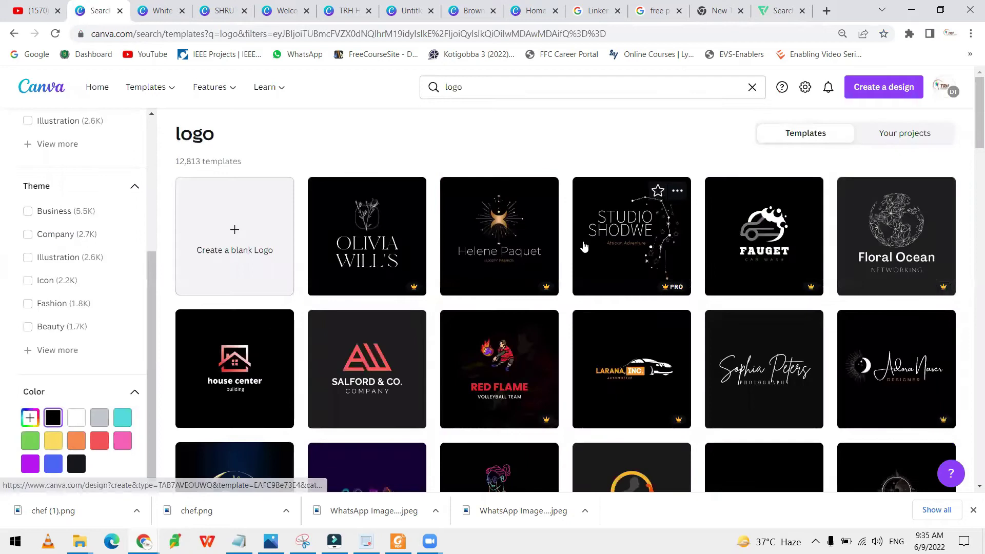
pyautogui.scroll(-2, 695, 346)
pyautogui.scroll(-4, 695, 345)
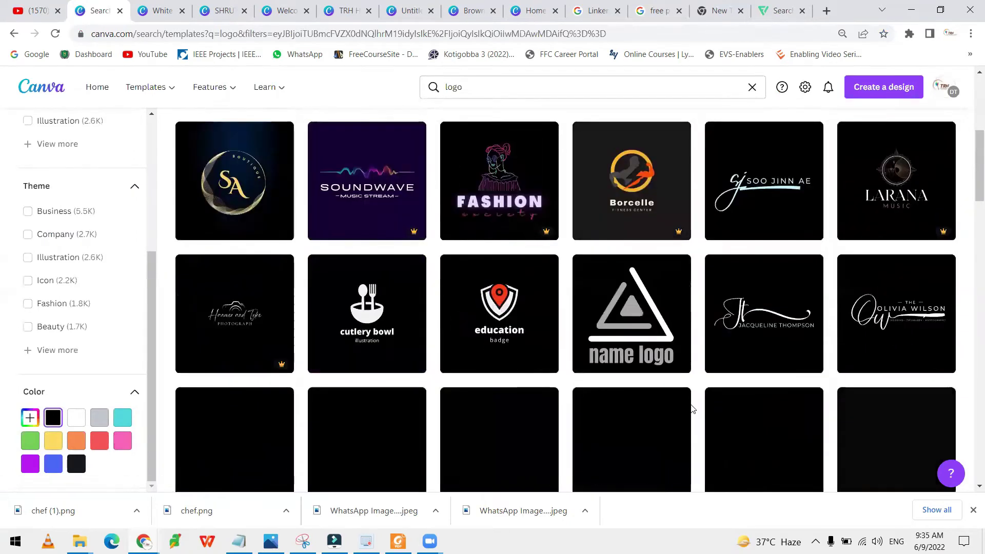
pyautogui.click(123, 440)
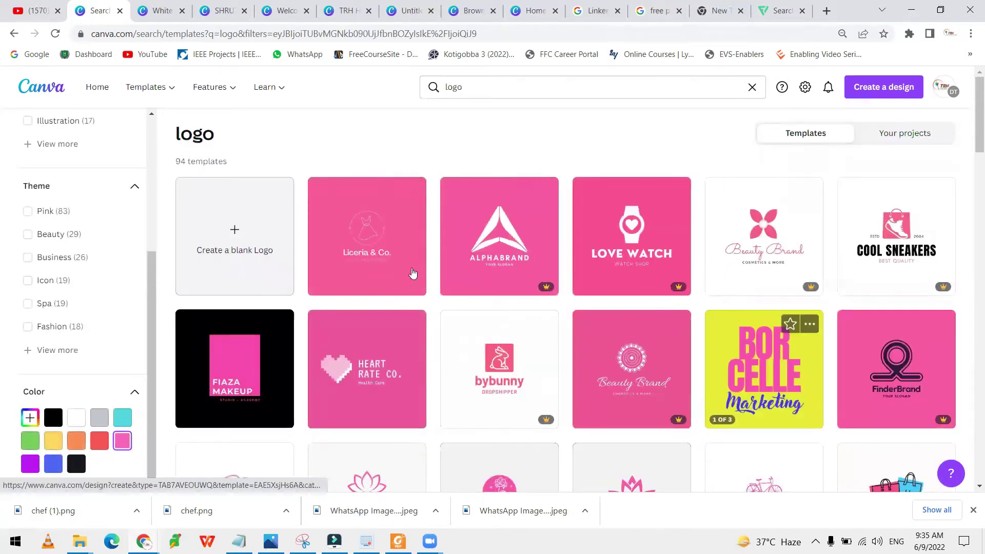
# - Create a blank logo design and place the uploaded chef hat image slightly above the page's center
pyautogui.click(233, 236)
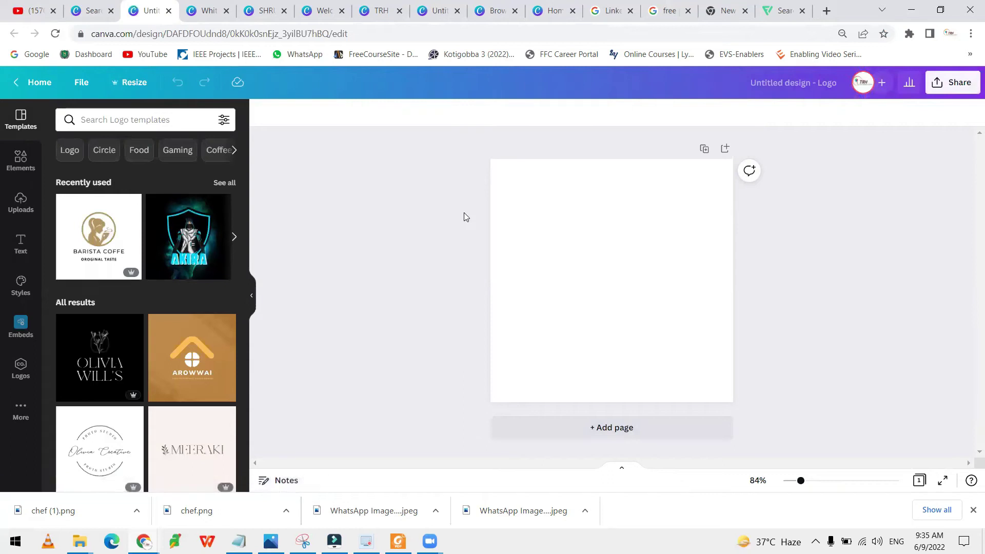
pyautogui.click(20, 200)
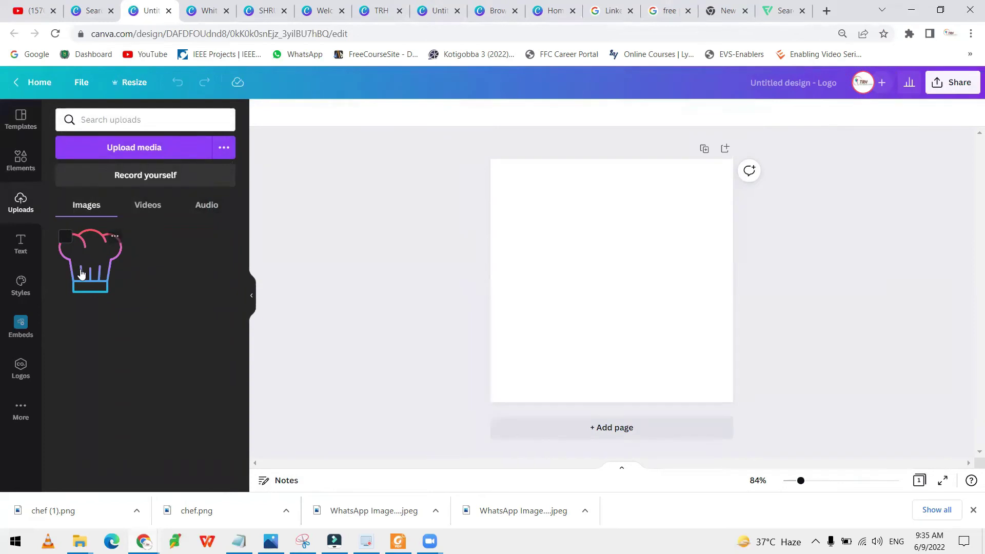
pyautogui.click(81, 273)
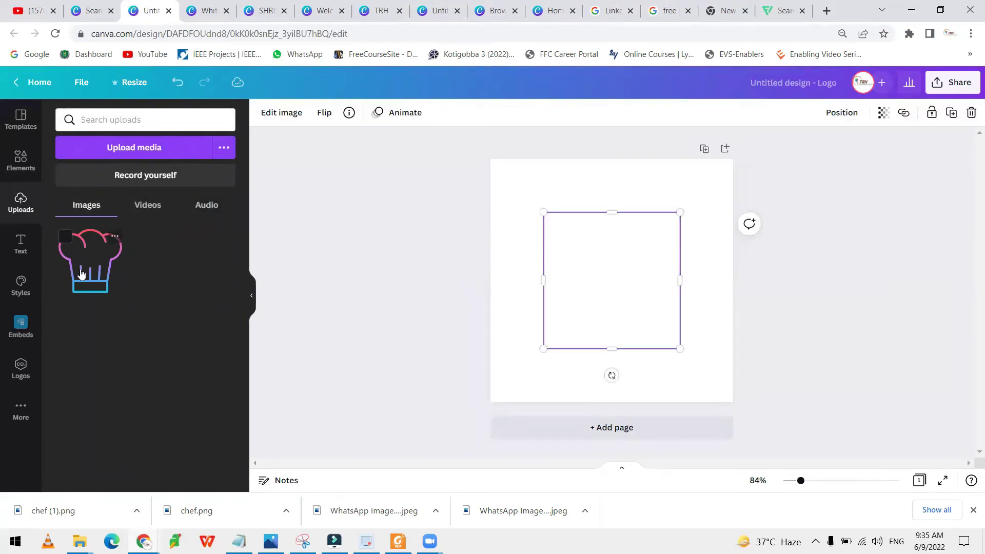
pyautogui.moveTo(577, 301)
pyautogui.mouseDown()
pyautogui.moveTo(570, 293)
pyautogui.moveTo(579, 293)
pyautogui.mouseUp()
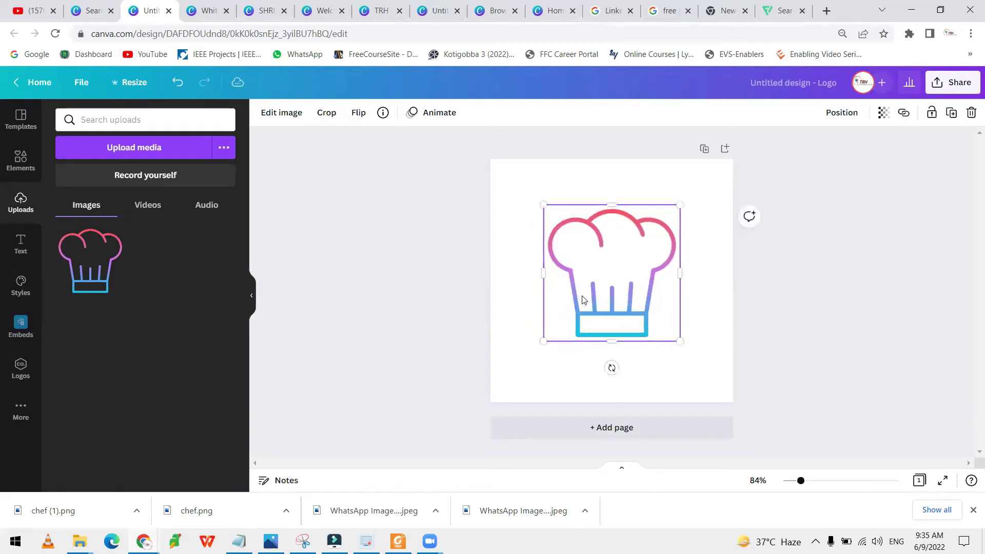
pyautogui.click(664, 356)
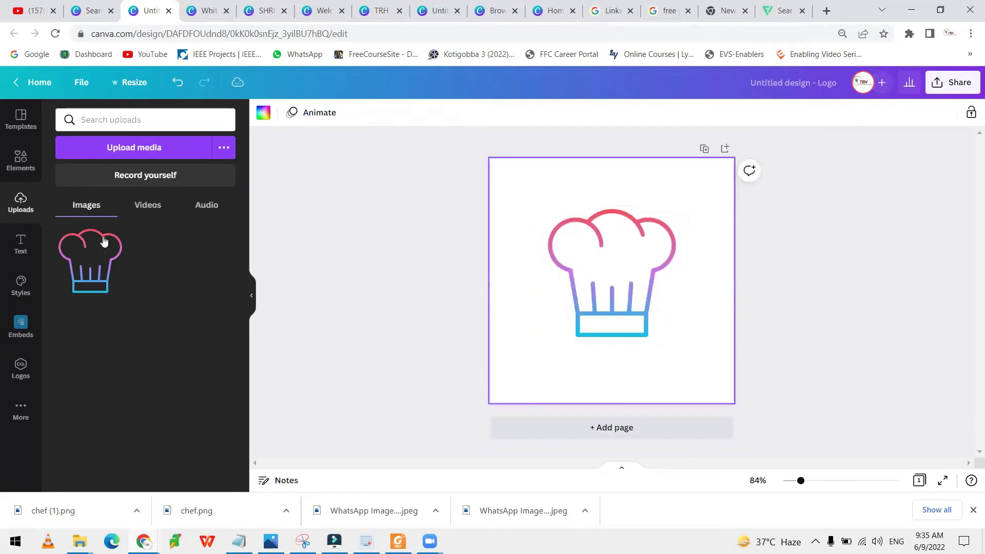
# - Search the elements for "circle", add the solid circle to the page and enlarge it from its center to about 334 × 334
pyautogui.click(21, 159)
pyautogui.click(118, 121)
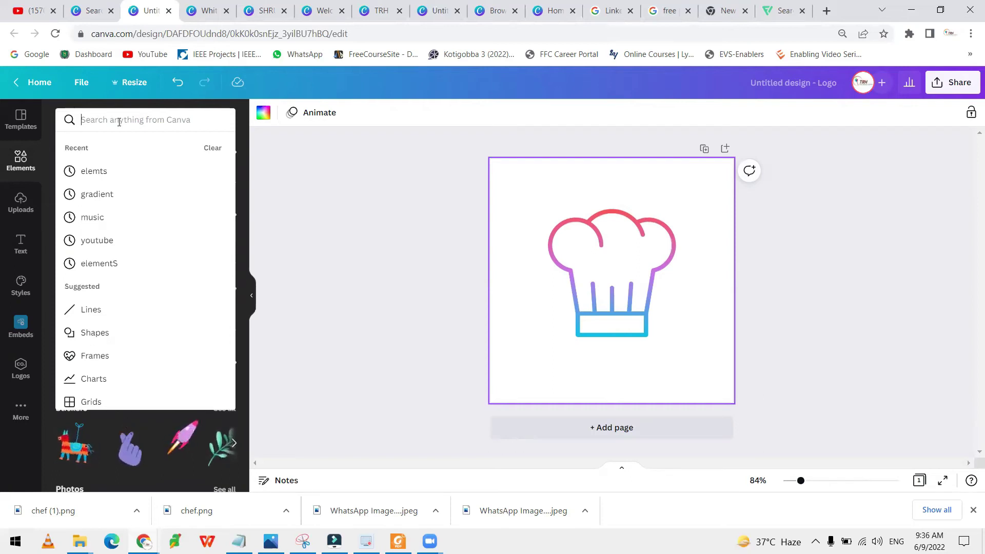
pyautogui.write('circle')
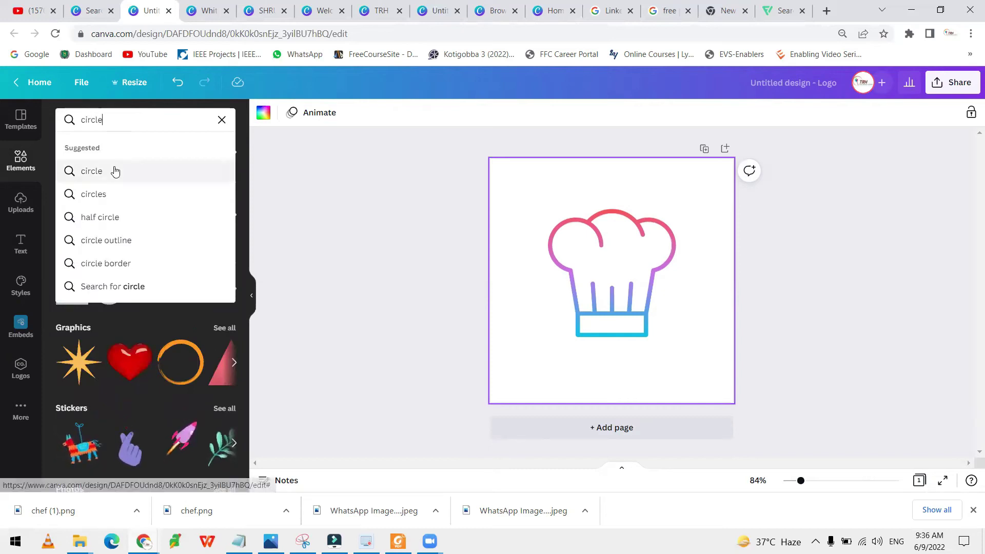
pyautogui.click(114, 169)
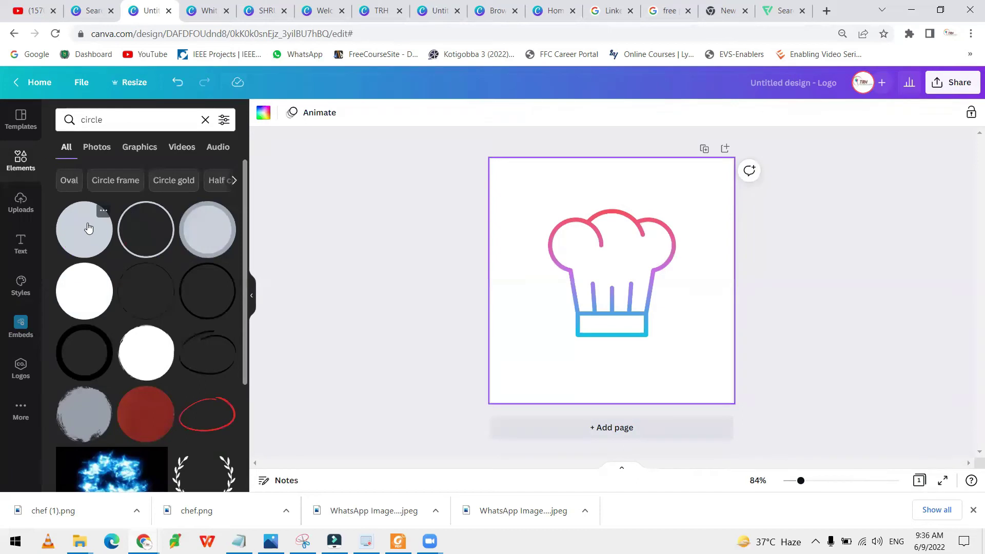
pyautogui.click(88, 228)
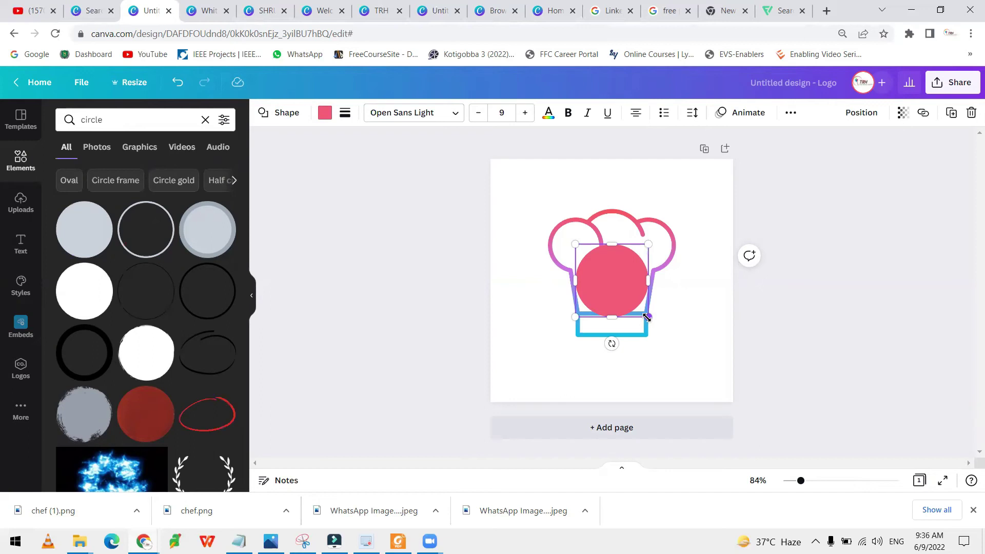
pyautogui.press('alt')
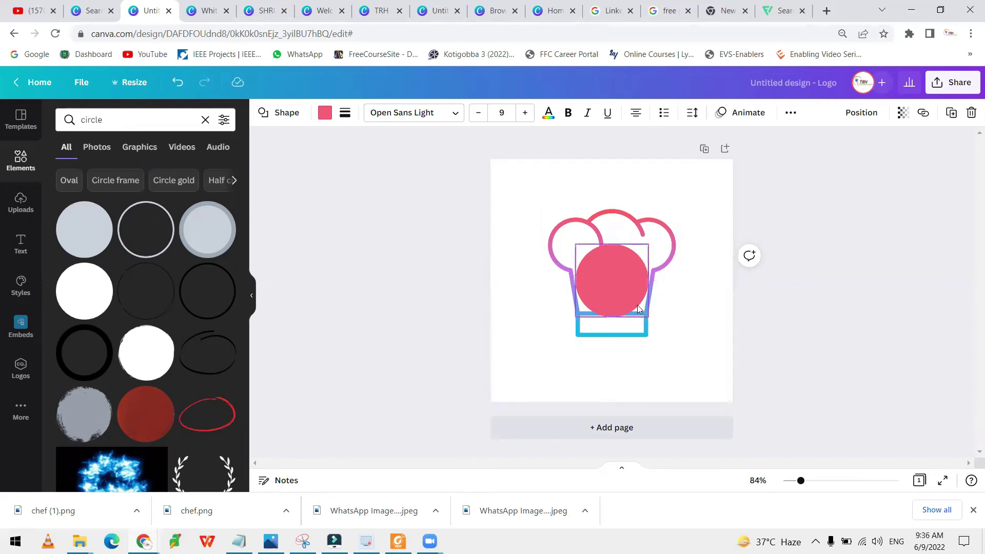
pyautogui.moveTo(648, 317); pyautogui.dragTo(701, 353)
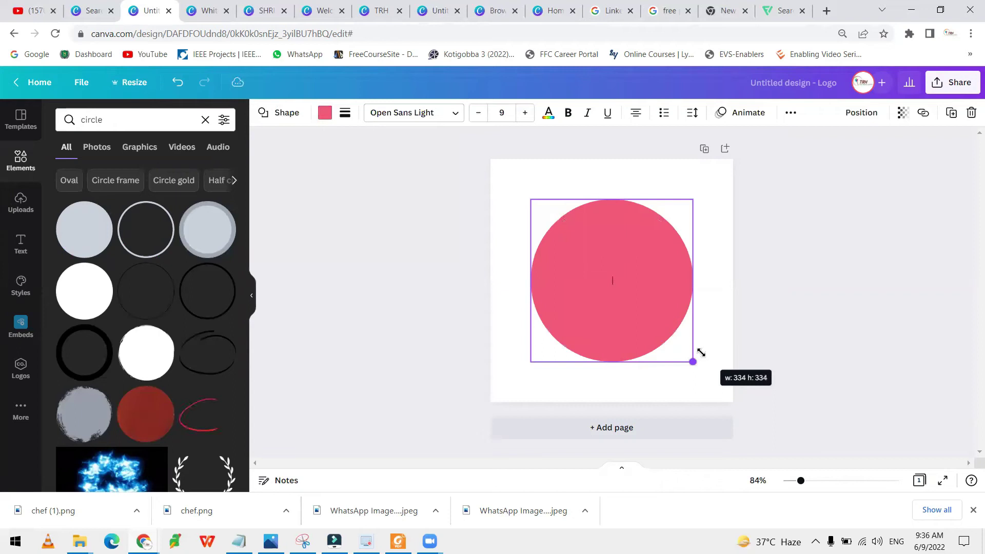
# - Enlarge the pink circle from its center to about 374 × 374 and send it behind the chef hat
pyautogui.moveTo(701, 353)
pyautogui.mouseDown()
pyautogui.moveTo(685, 345)
pyautogui.moveTo(714, 360)
pyautogui.mouseUp()
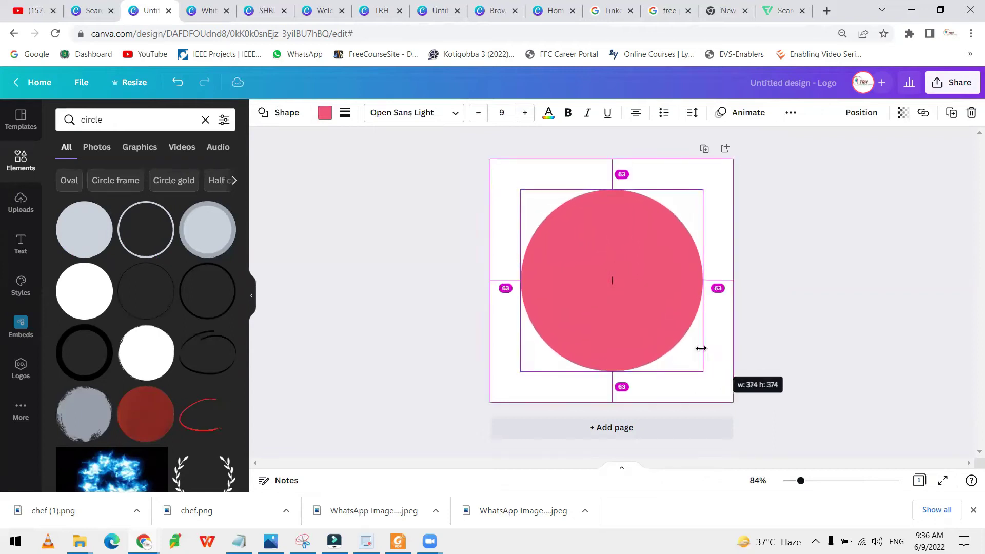
pyautogui.rightClick(646, 262)
pyautogui.click(695, 385)
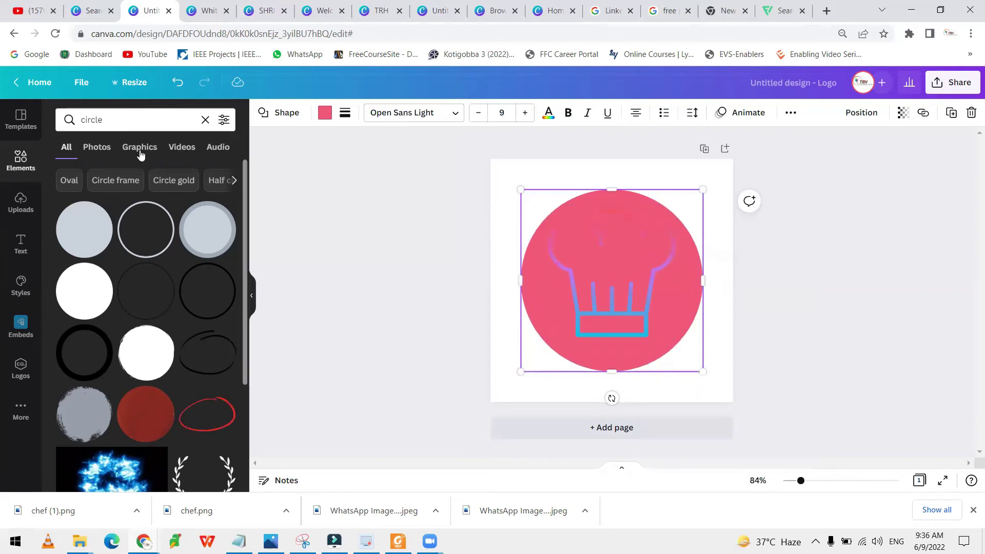
# - Change the circle's fill color to black
pyautogui.click(327, 114)
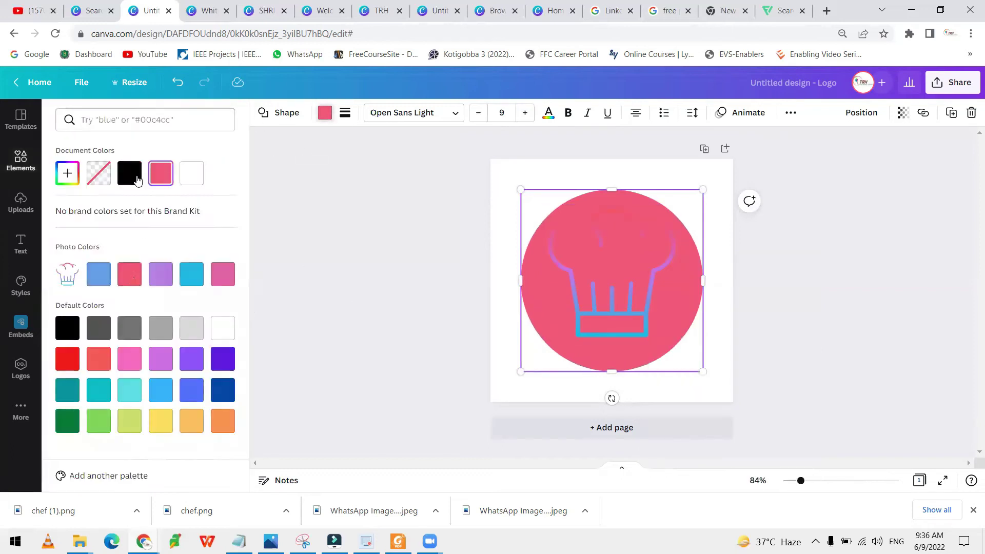
pyautogui.click(68, 327)
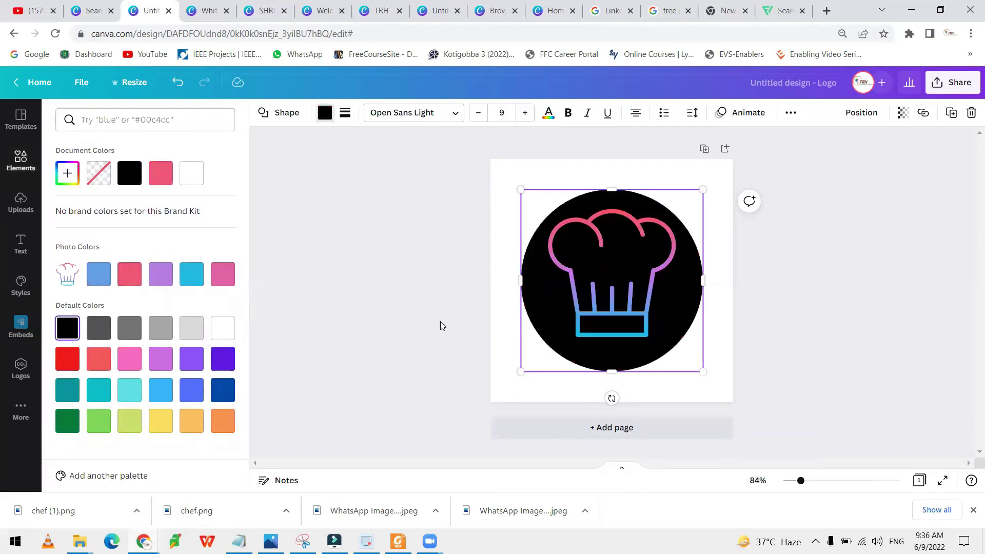
pyautogui.click(797, 288)
pyautogui.click(816, 302)
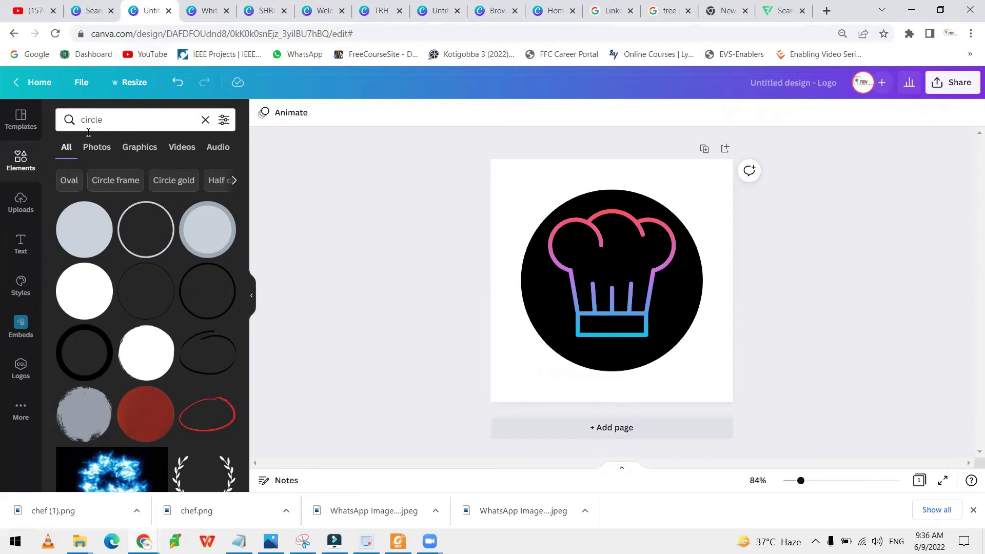
# - Add a heading to the page with the text "Chef's"
pyautogui.click(137, 123)
pyautogui.doubleClick(92, 121)
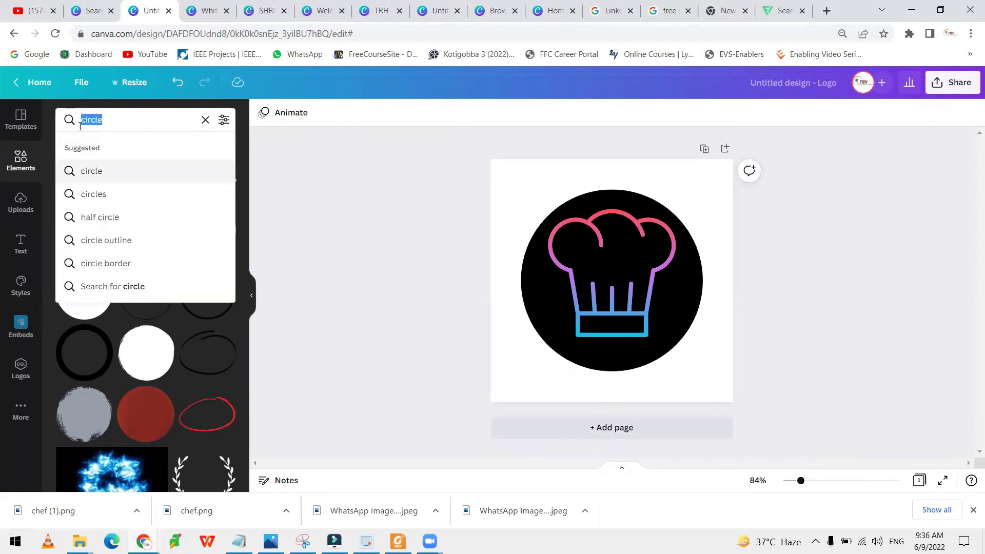
pyautogui.click(20, 245)
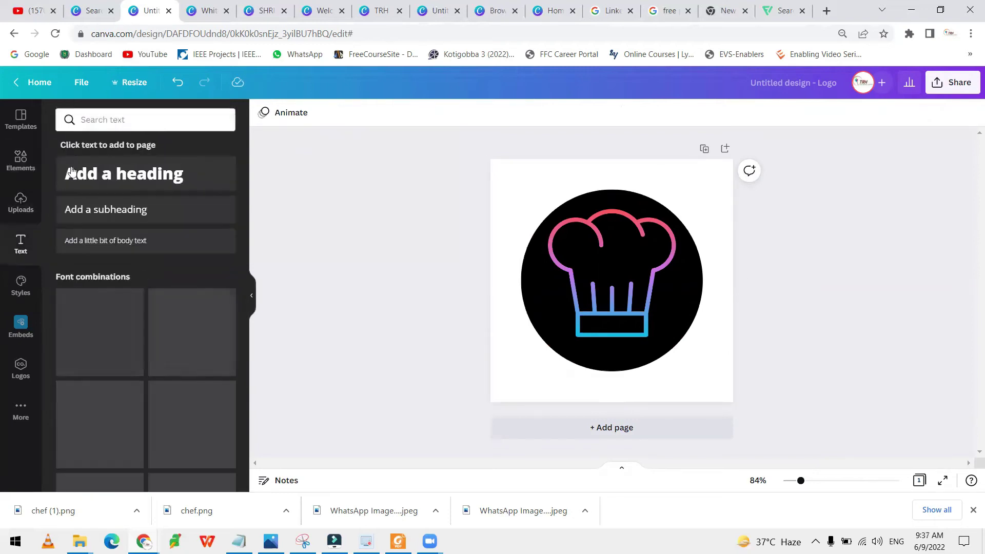
pyautogui.click(81, 174)
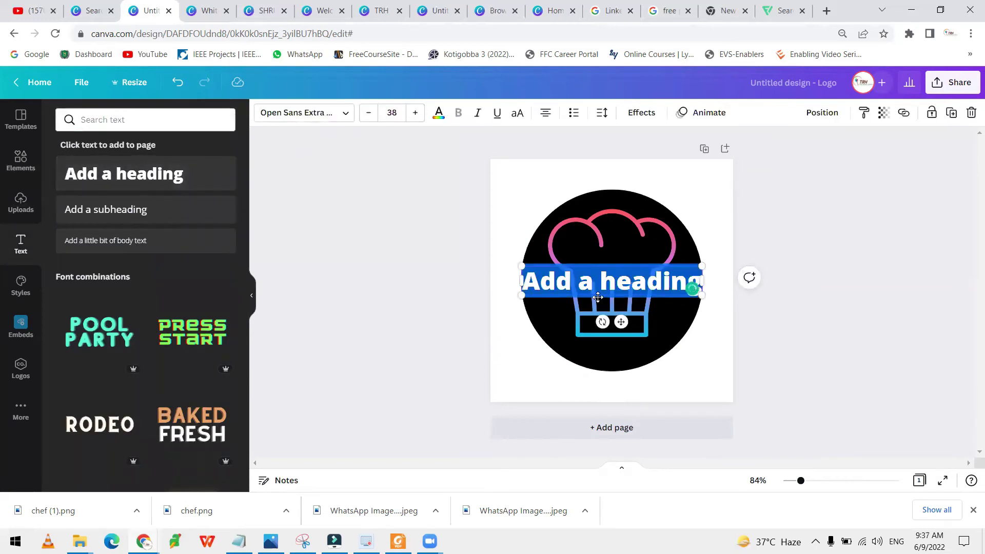
pyautogui.write('Chef')
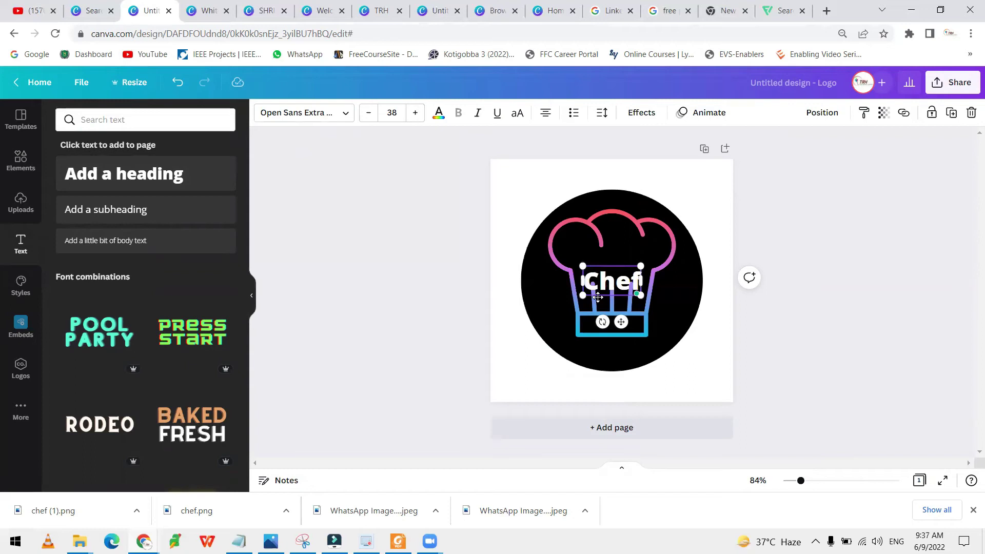
pyautogui.write("'s")
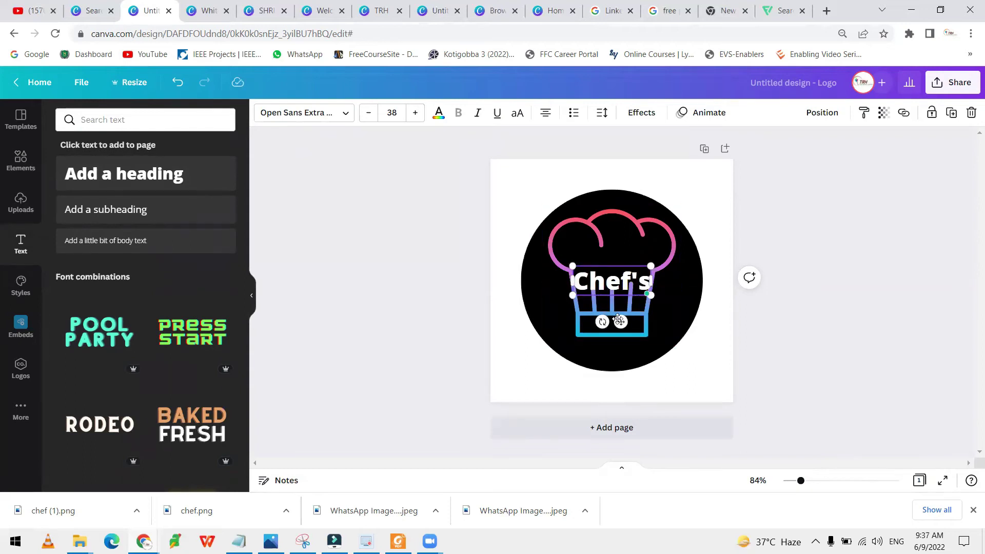
# - Shrink the "Chef's" heading to about size 25.2 and place it inside the rectangular band of the chef hat
pyautogui.moveTo(621, 322); pyautogui.dragTo(622, 354)
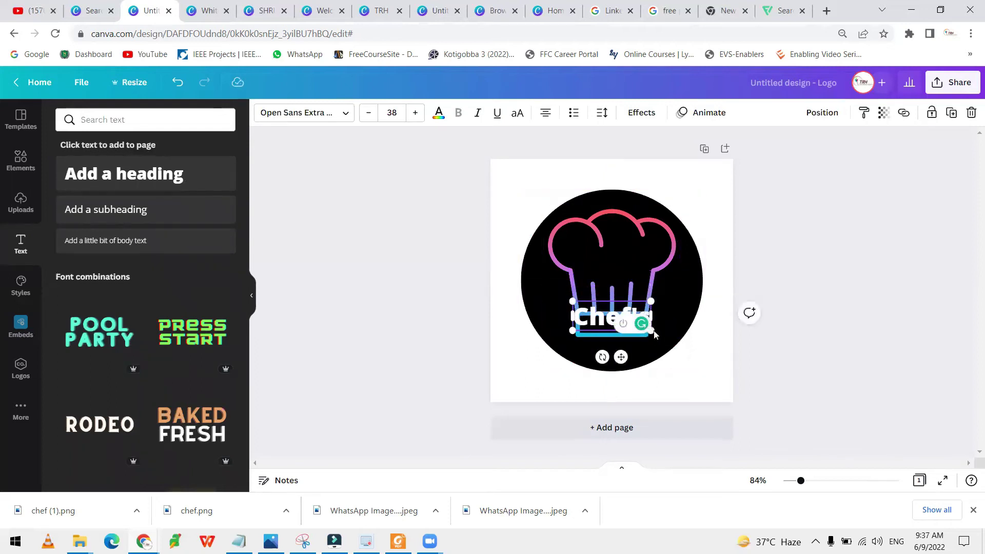
pyautogui.moveTo(650, 303); pyautogui.dragTo(637, 306)
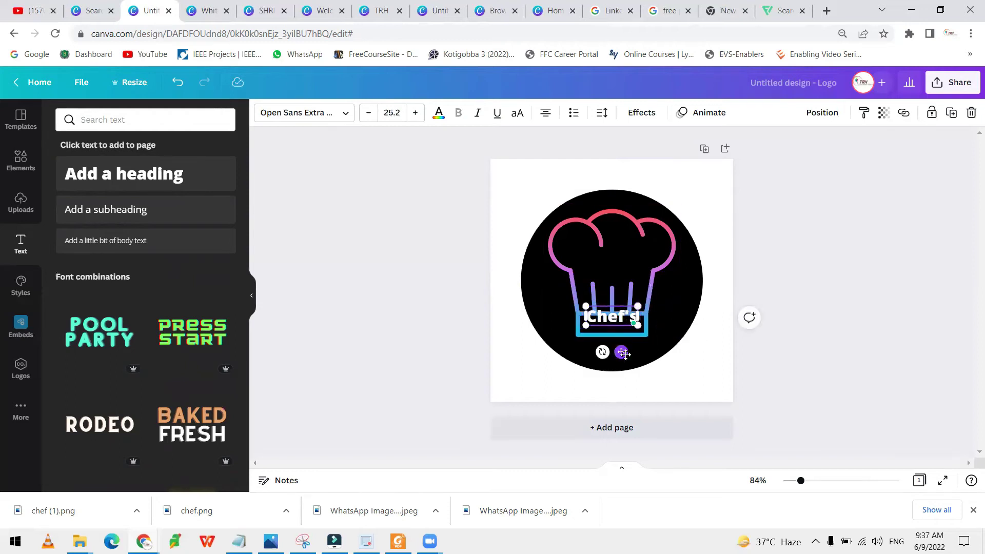
pyautogui.moveTo(624, 352); pyautogui.dragTo(624, 360)
pyautogui.click(724, 370)
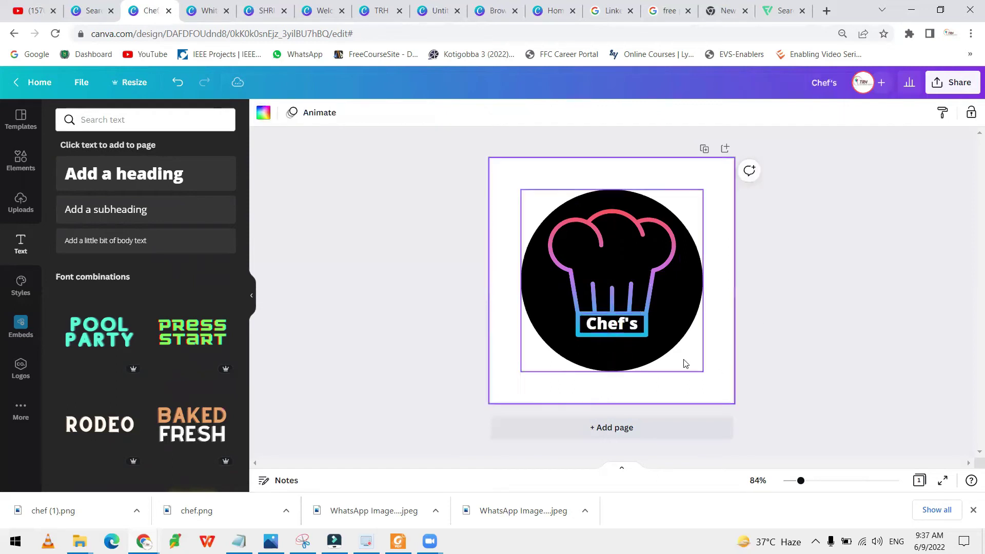
# - Duplicate the "Chef's" text, place the copy directly beneath the hat band and change its wording to "KITCHEN"
pyautogui.click(626, 328)
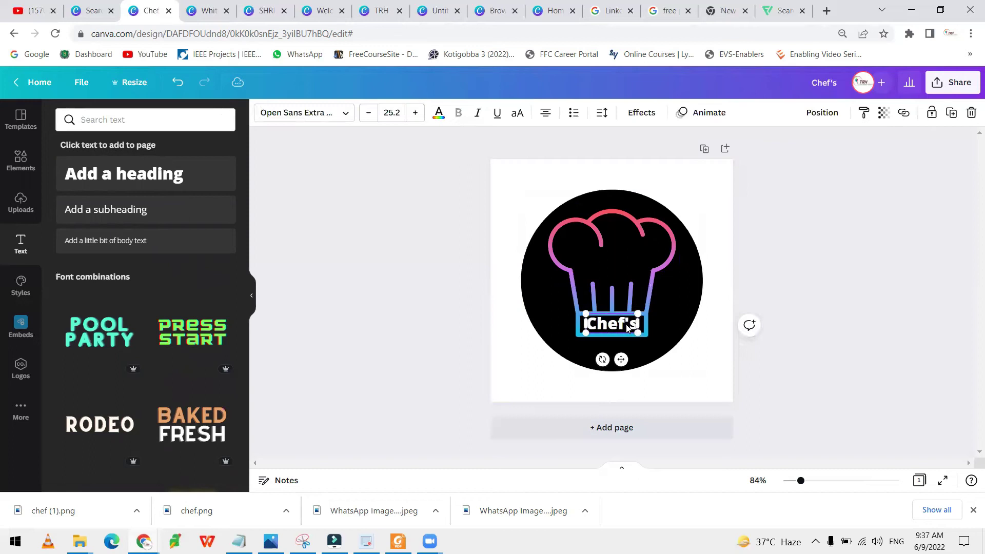
pyautogui.hotkey('ctrl', 'd')
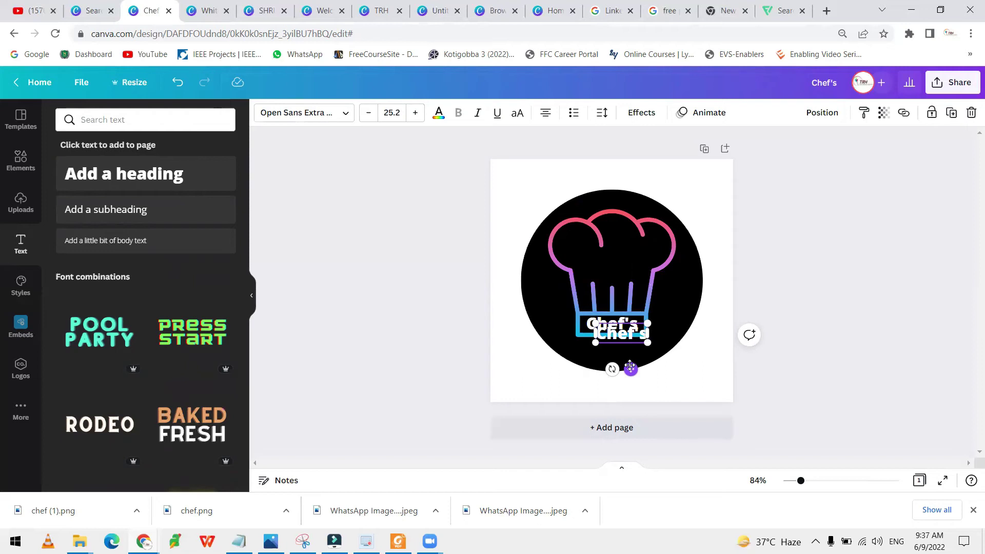
pyautogui.moveTo(630, 365); pyautogui.dragTo(620, 382)
pyautogui.doubleClick(619, 345)
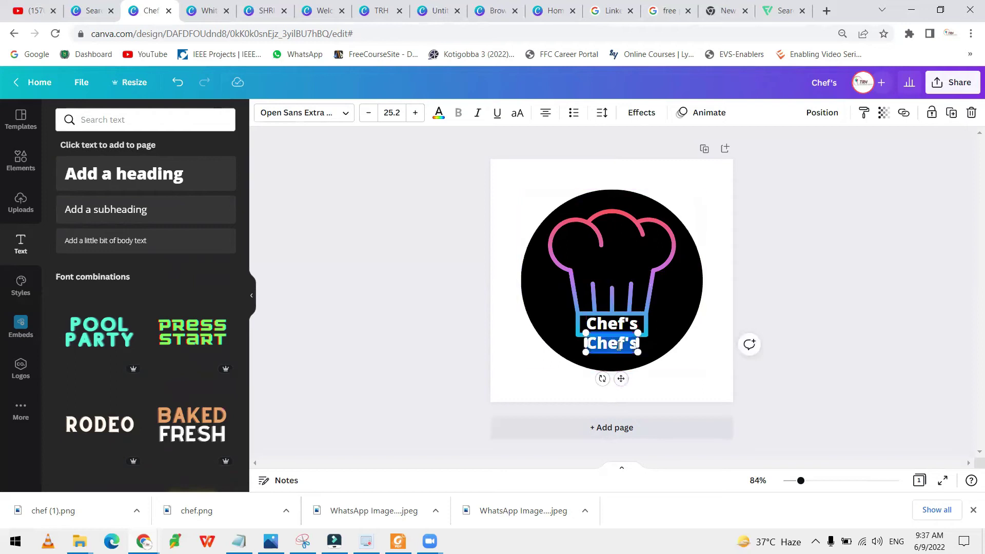
pyautogui.write('KITCHEN')
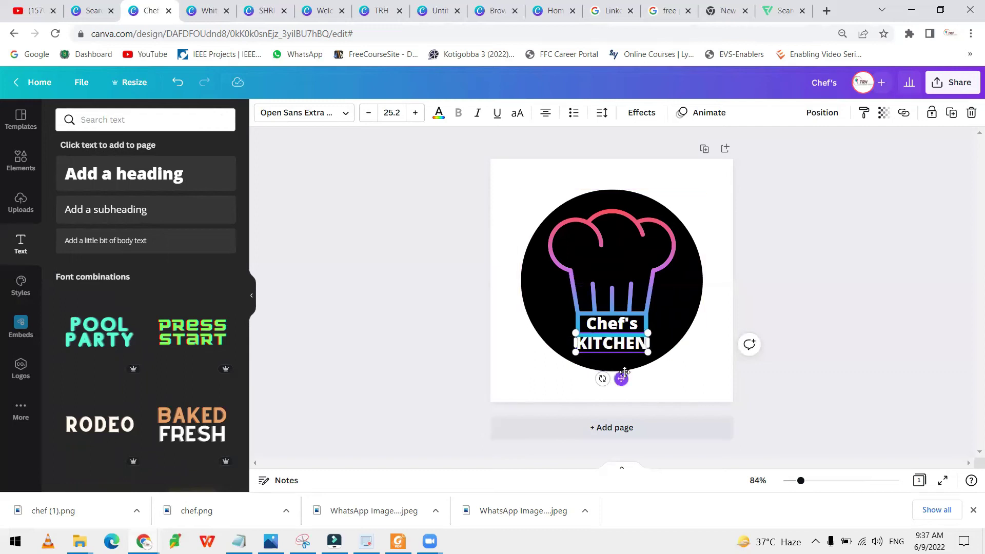
pyautogui.click(717, 352)
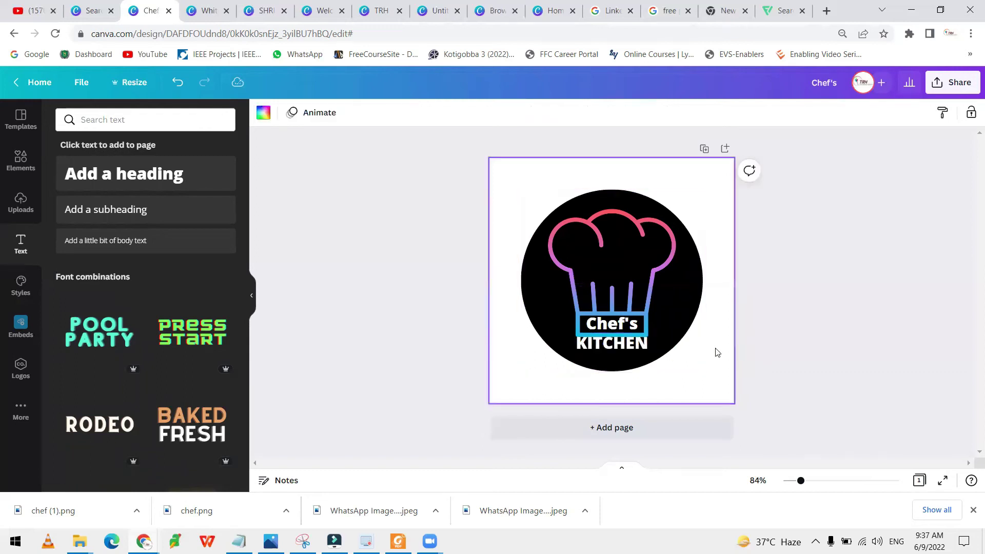
# - Move the "KITCHEN" text slightly lower so it clears the chef hat's band
pyautogui.moveTo(617, 341); pyautogui.dragTo(617, 345)
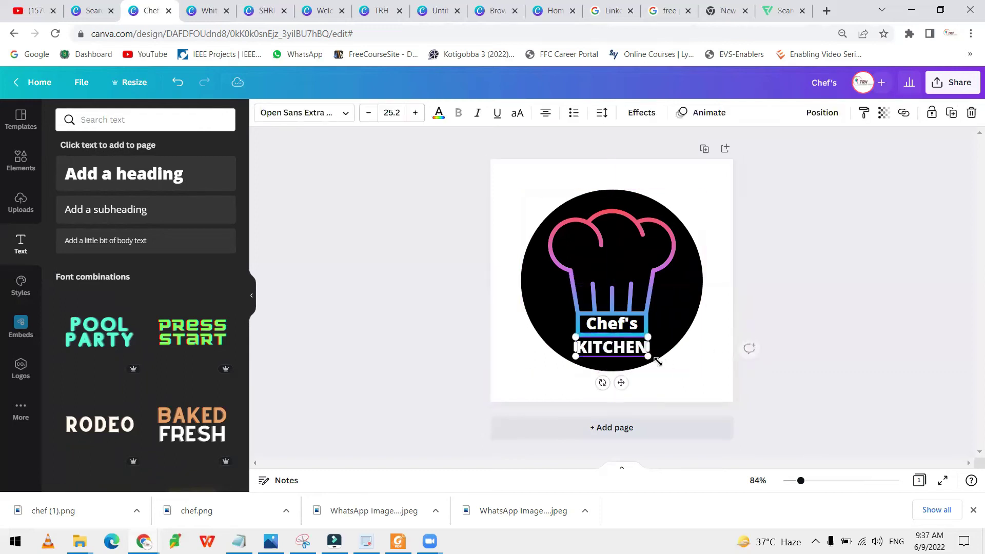
pyautogui.click(690, 374)
pyautogui.click(637, 349)
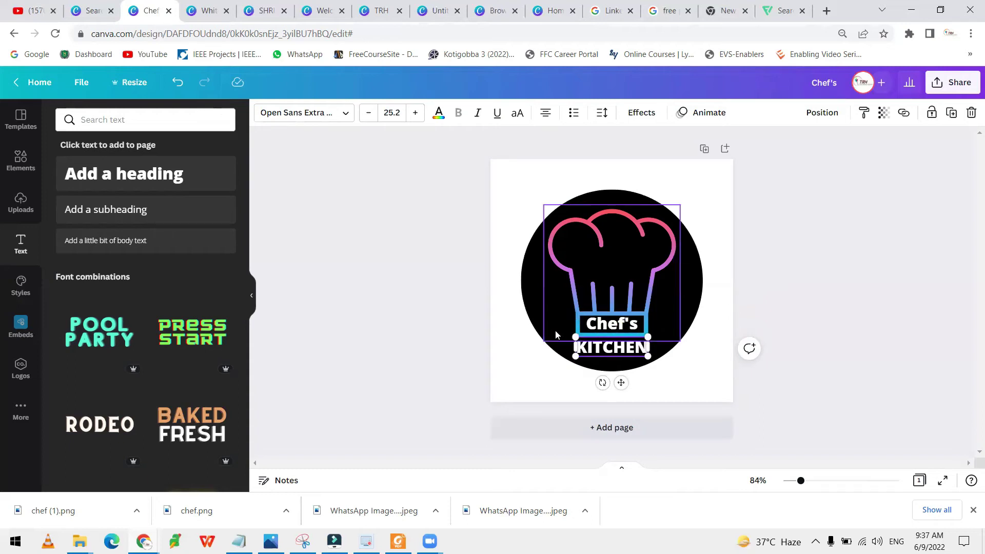
pyautogui.click(579, 357)
pyautogui.click(593, 358)
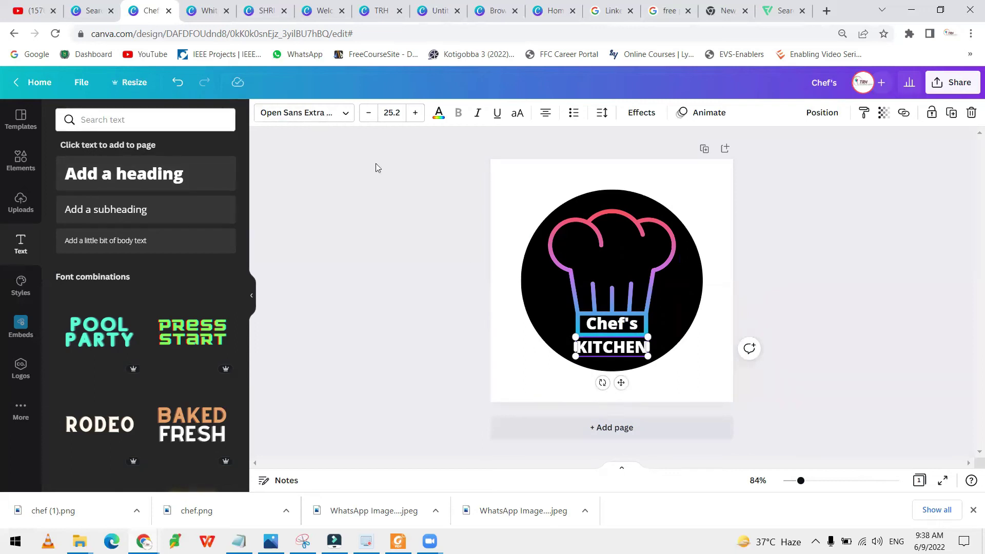
# - Try the Heading Now 31-38 font on the "KITCHEN" text, and set it to Blueberry
pyautogui.click(304, 113)
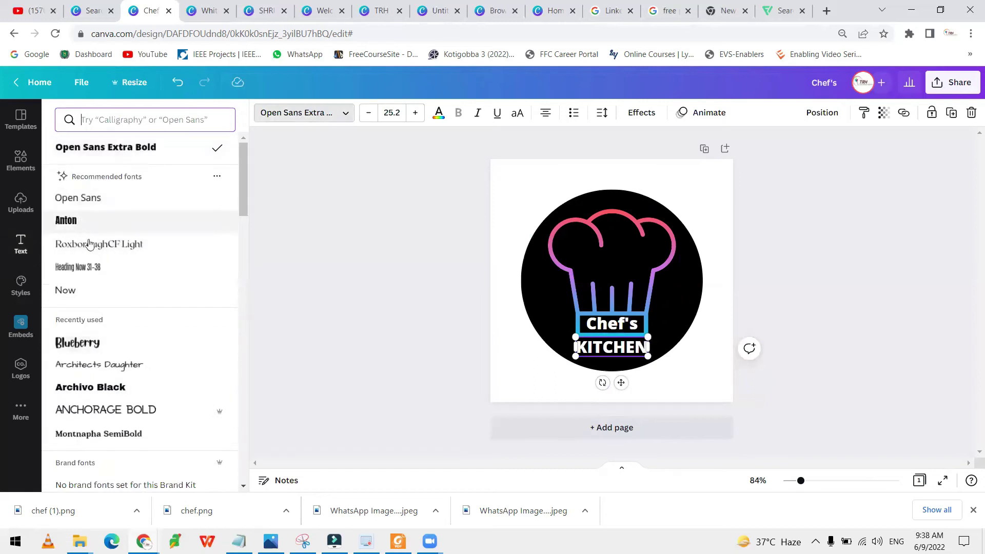
pyautogui.click(95, 267)
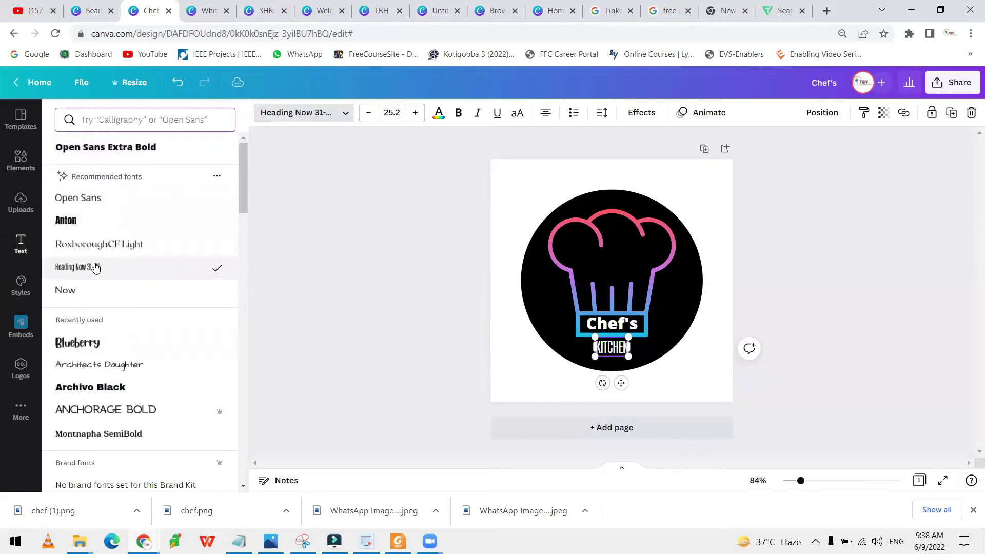
pyautogui.click(96, 344)
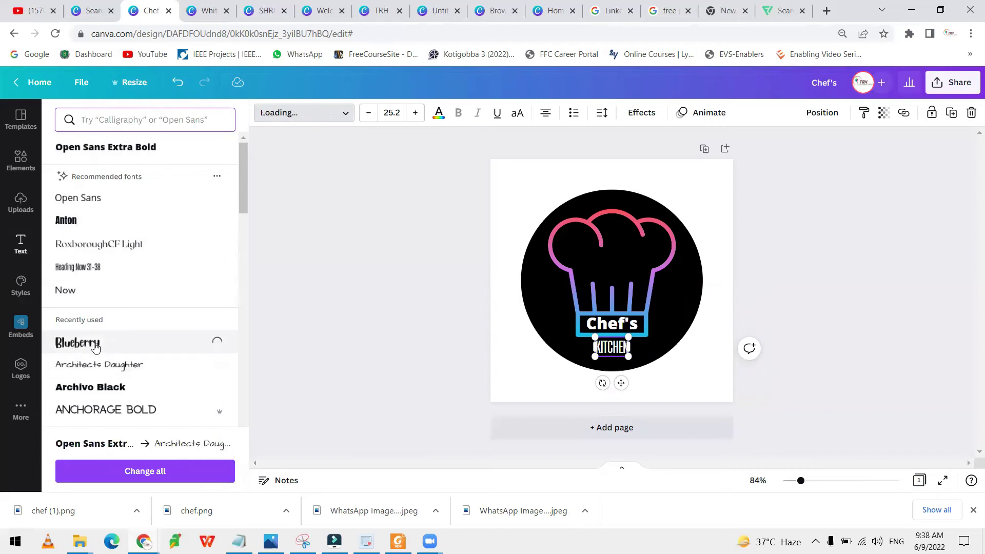
pyautogui.click(670, 313)
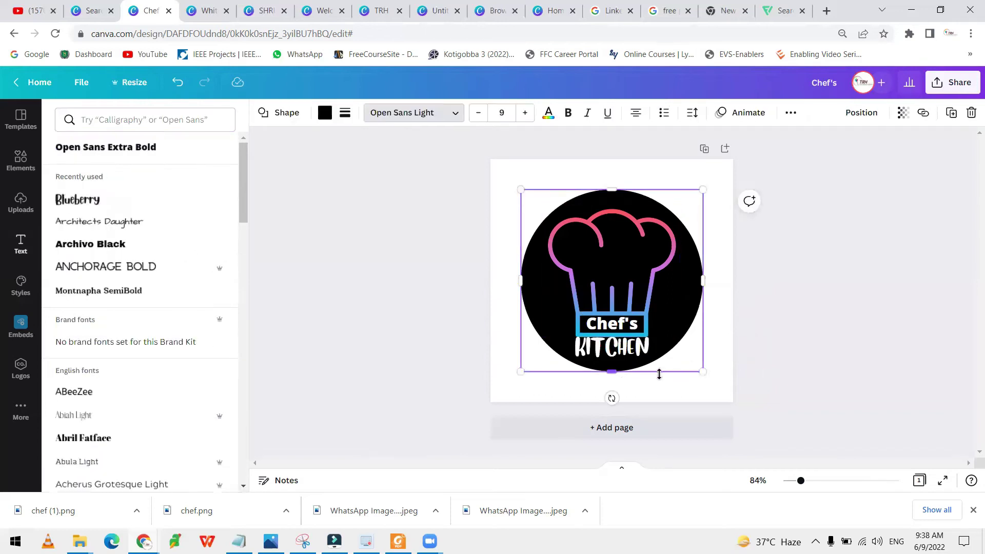
pyautogui.click(723, 341)
# - Try the Anton font on the "Chef's" text, and set it to Archivo Black
pyautogui.click(632, 328)
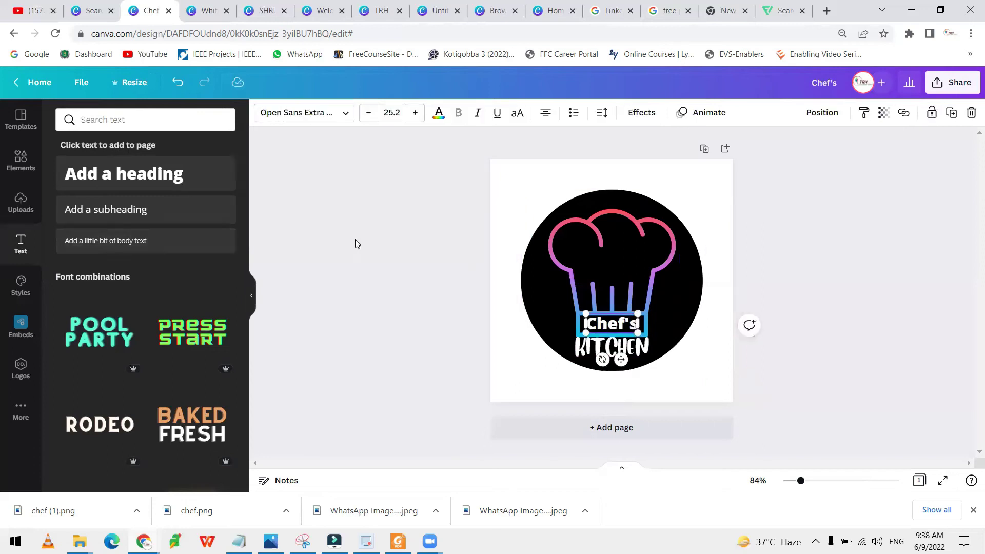
pyautogui.click(265, 115)
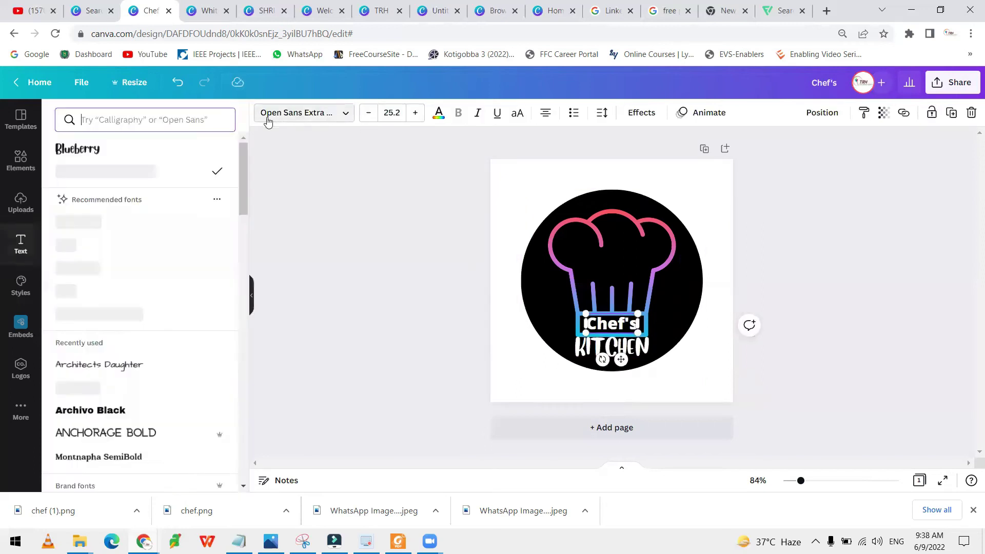
pyautogui.click(107, 285)
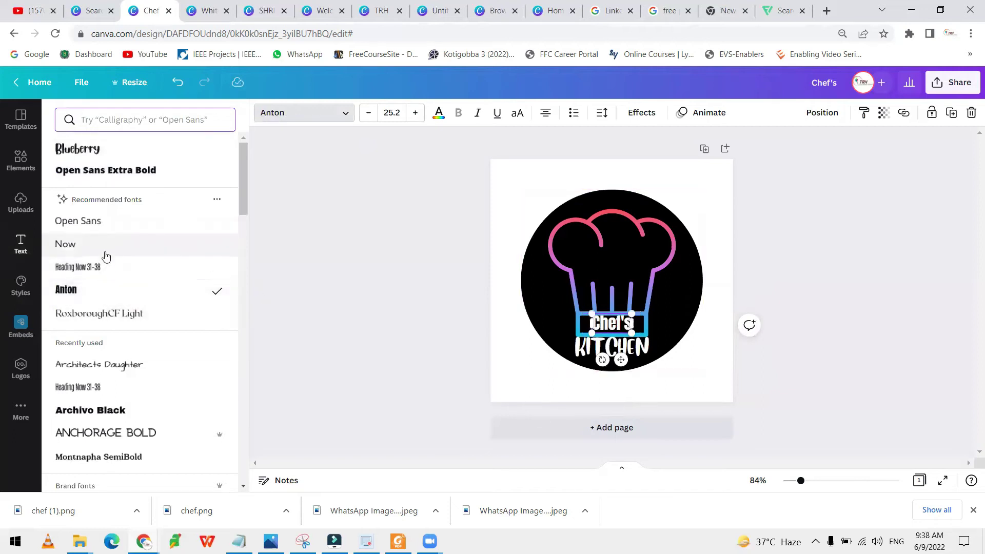
pyautogui.click(125, 417)
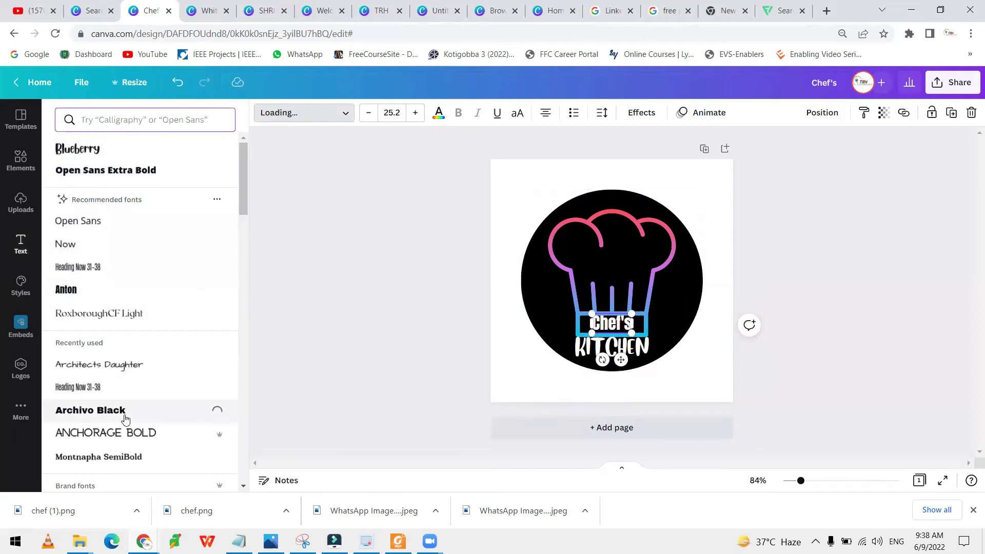
pyautogui.click(719, 394)
pyautogui.click(716, 388)
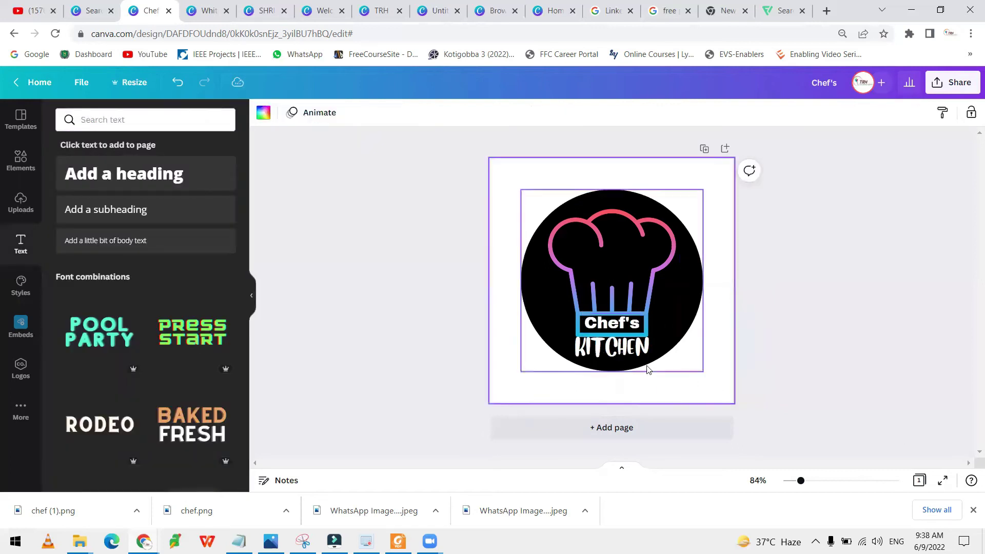
# - Move the "Chef's" text slightly down to sit centered within the hat's band
pyautogui.click(623, 323)
pyautogui.moveTo(623, 323); pyautogui.dragTo(611, 323)
pyautogui.click(707, 382)
pyautogui.click(709, 369)
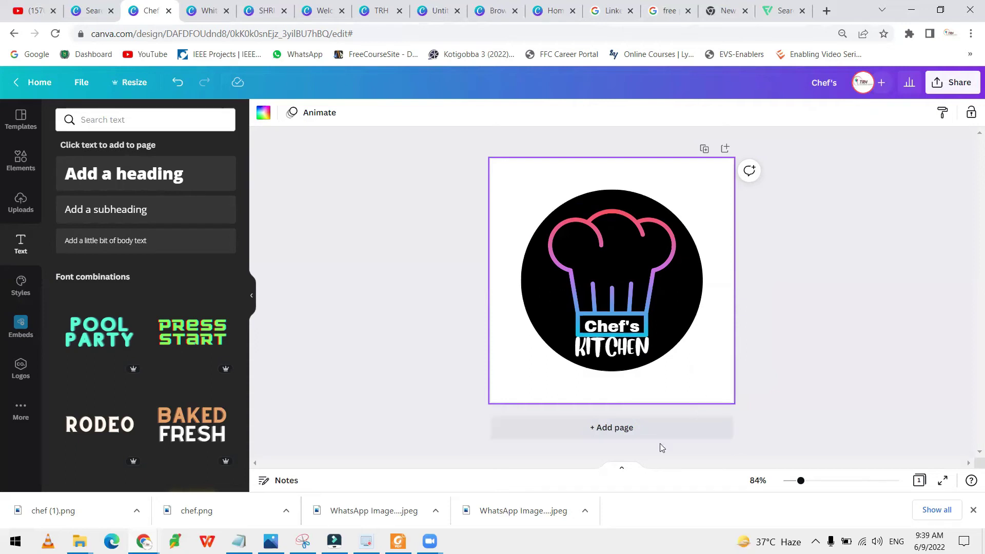
# - Add a second page and paste a copy of all the logo elements from page 1 onto it
pyautogui.click(652, 430)
pyautogui.scroll(3, 572, 279)
pyautogui.scroll(2, 572, 278)
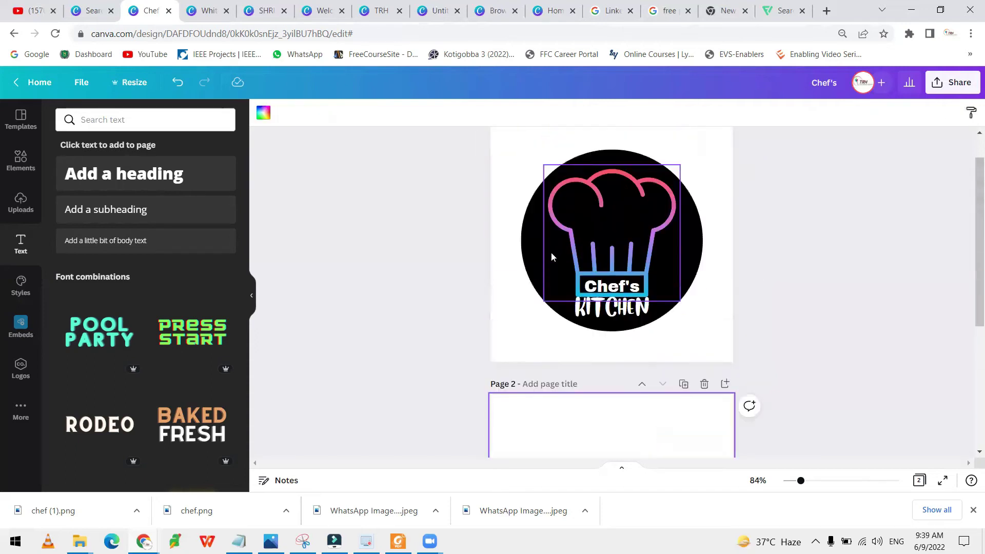
pyautogui.moveTo(500, 182); pyautogui.dragTo(781, 382)
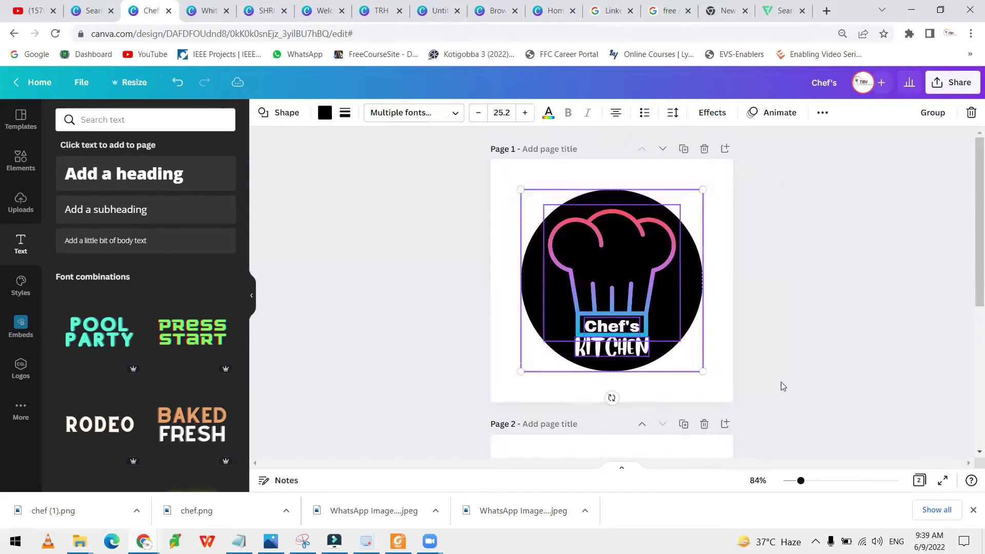
pyautogui.scroll(-3, 750, 390)
pyautogui.click(602, 364)
pyautogui.hotkey('ctrl', 'v')
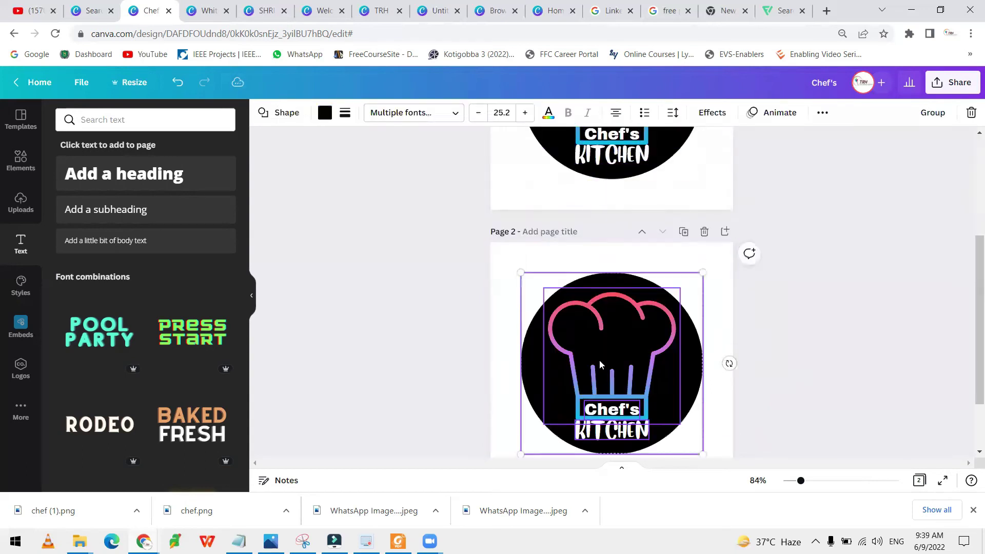
pyautogui.scroll(-2, 603, 374)
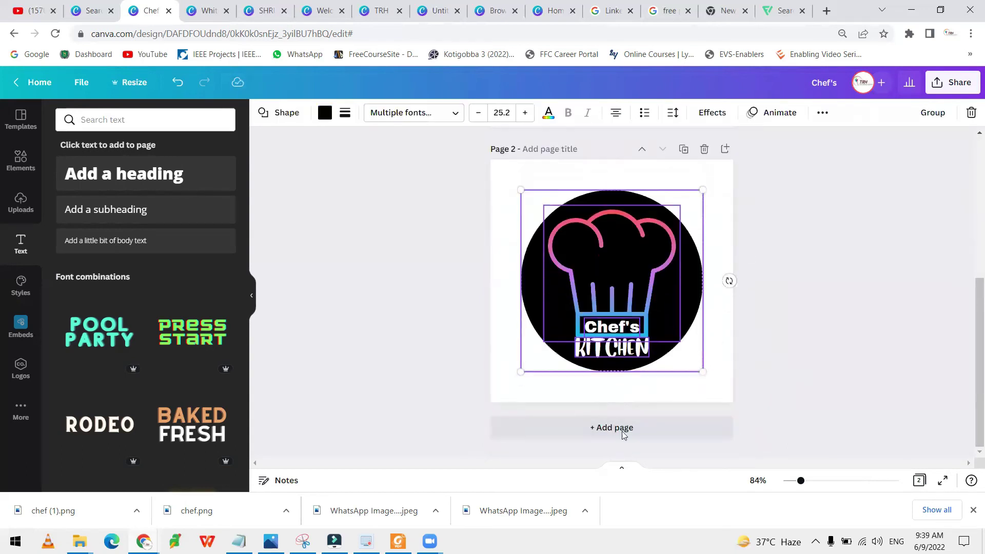
# - Add pages 3, 4 and 5 and paste a copy of all the logo elements onto each of them
pyautogui.click(621, 430)
pyautogui.hotkey('ctrl', 'v')
pyautogui.click(621, 427)
pyautogui.hotkey('ctrl', 'v')
pyautogui.click(623, 428)
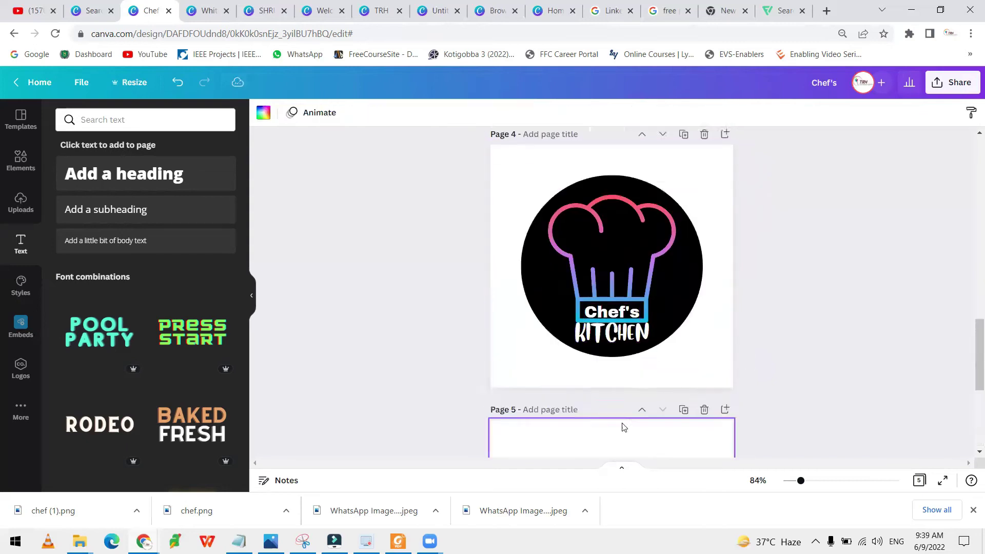
pyautogui.hotkey('ctrl', 'v')
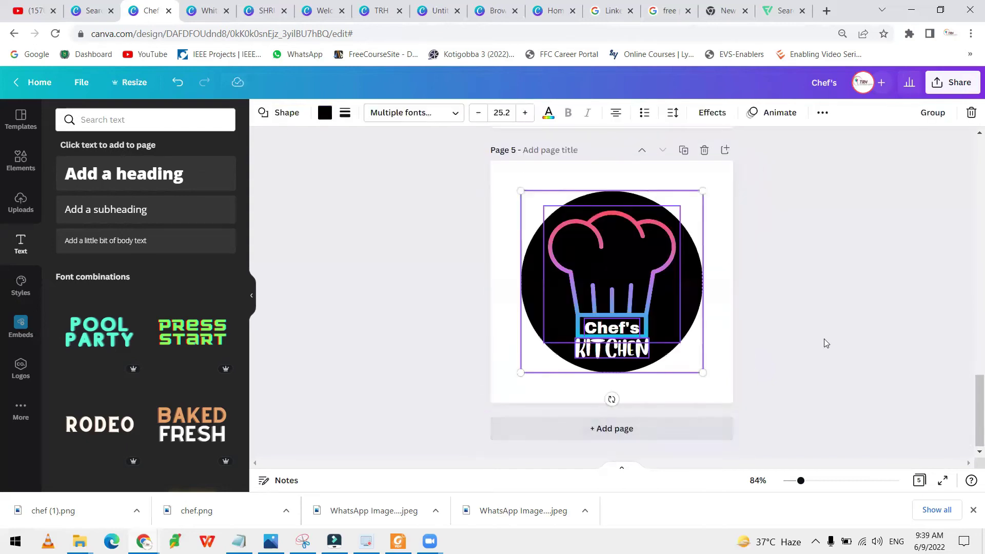
# - Apply the Tenor Sans style combination to page 2, shuffled to a peach background with a dark brown circle
pyautogui.scroll(10, 823, 339)
pyautogui.scroll(5, 824, 338)
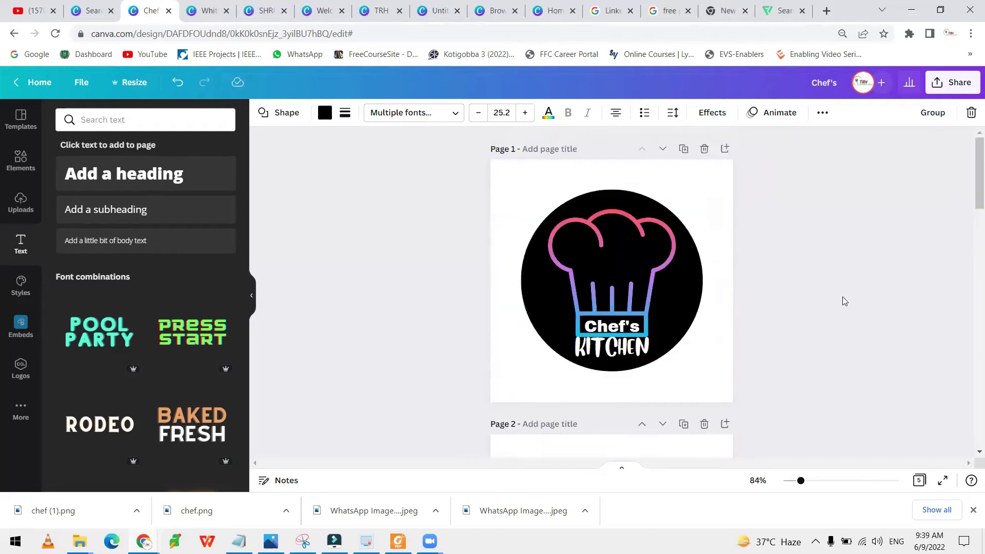
pyautogui.click(722, 196)
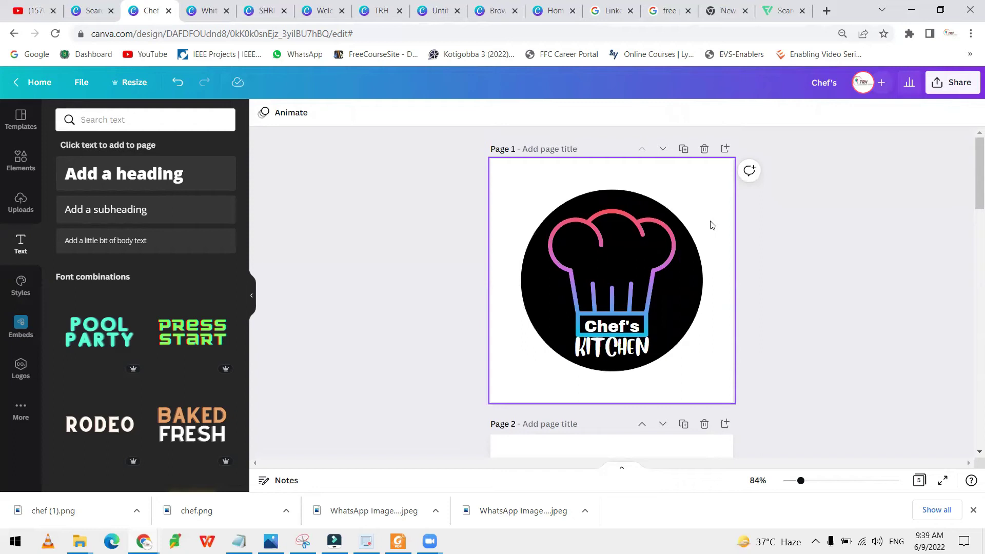
pyautogui.scroll(-6, 713, 284)
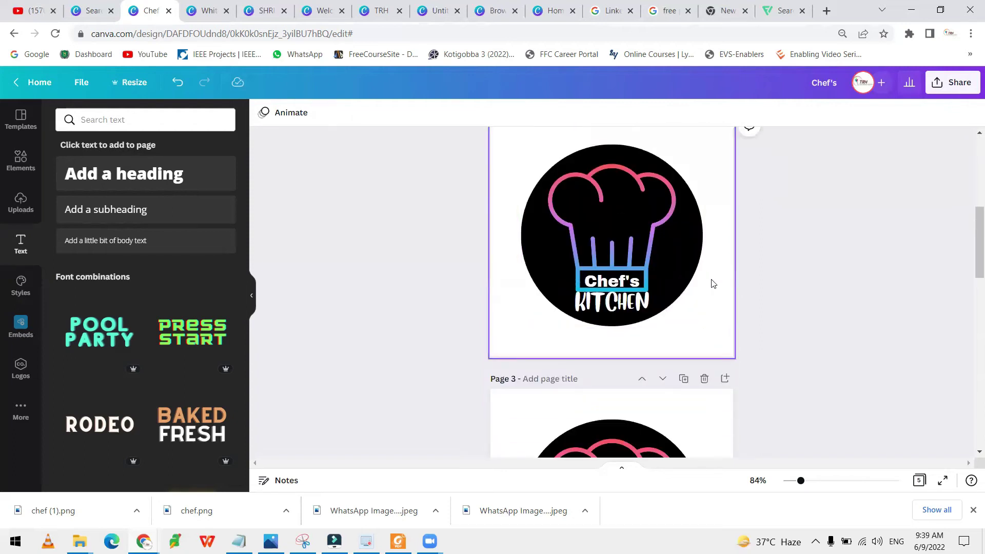
pyautogui.click(713, 284)
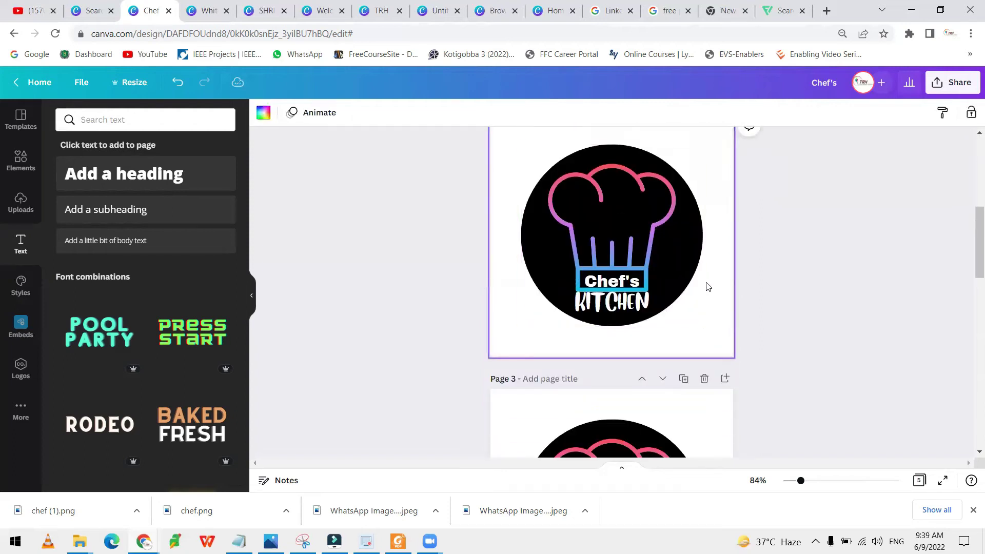
pyautogui.click(19, 291)
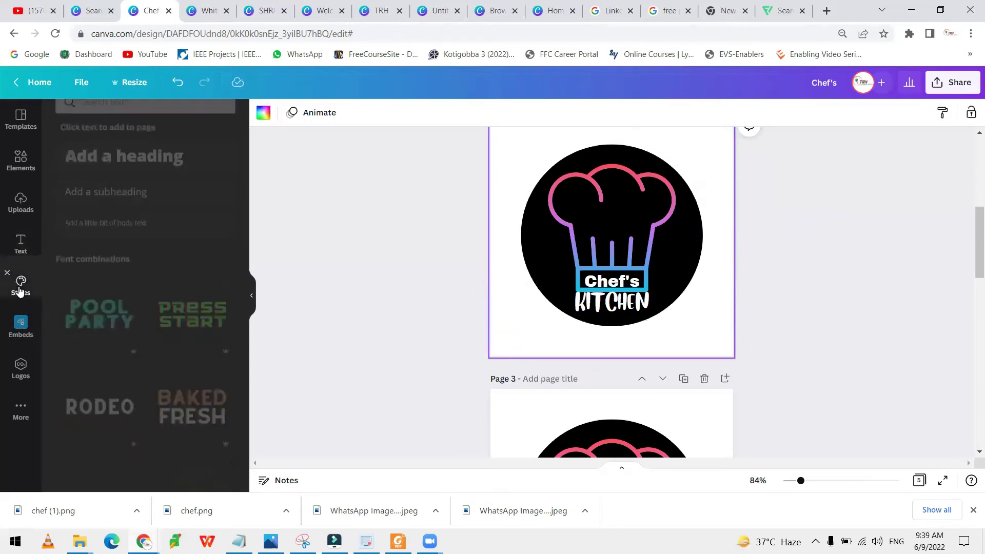
pyautogui.scroll(-5, 89, 344)
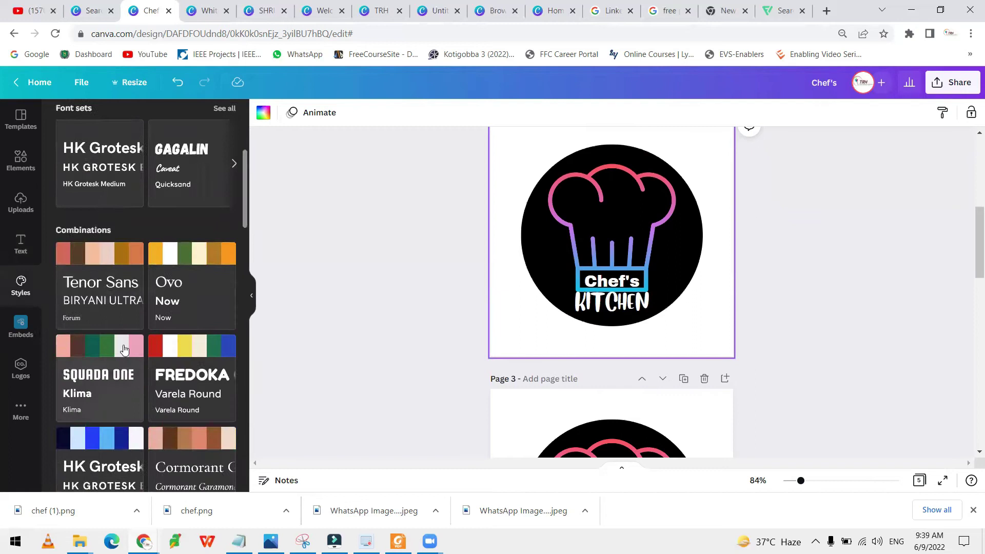
pyautogui.click(101, 260)
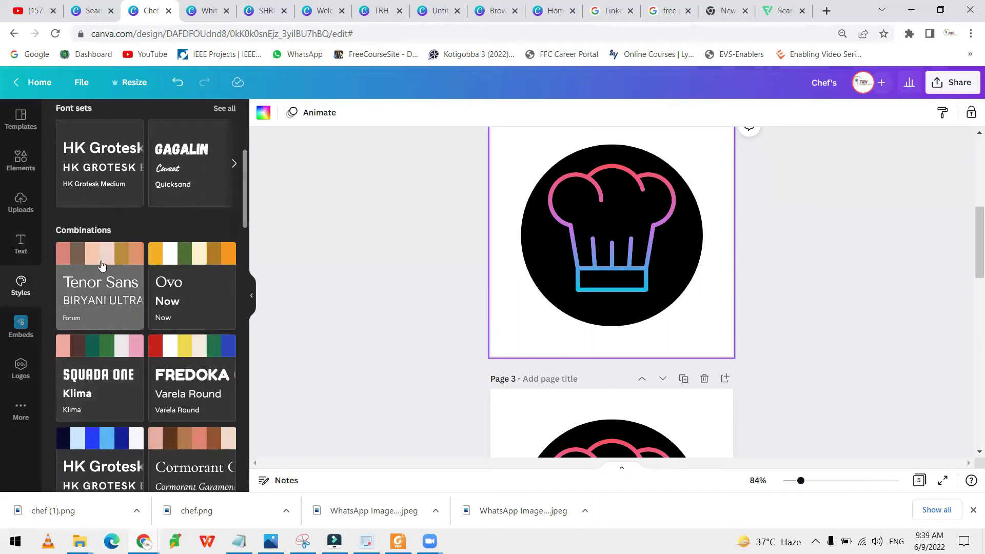
pyautogui.click(101, 260)
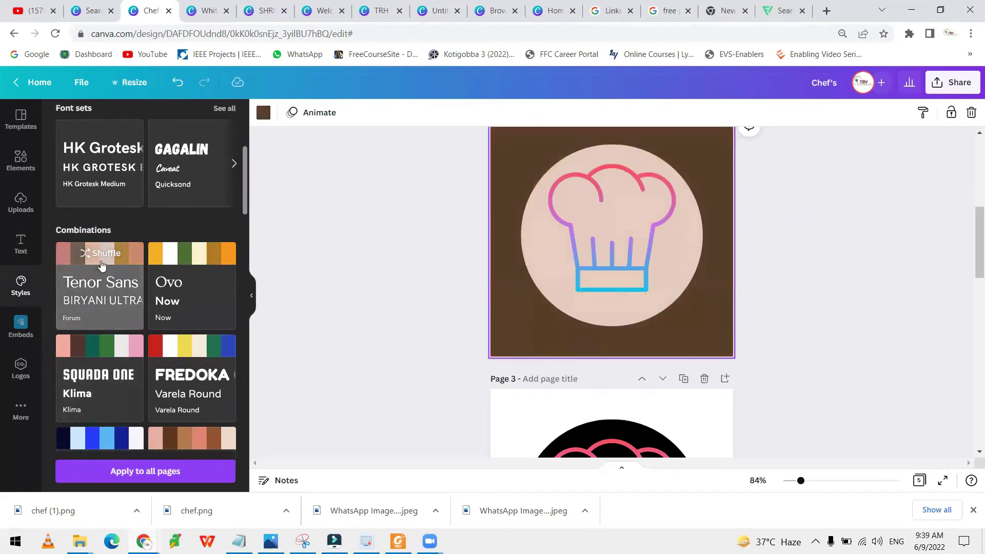
pyautogui.scroll(-2, 655, 345)
pyautogui.scroll(2, 651, 351)
# - Apply the Ovo and Now style combination to page 3, shuffled to a green background with a white circle
pyautogui.scroll(-3, 648, 351)
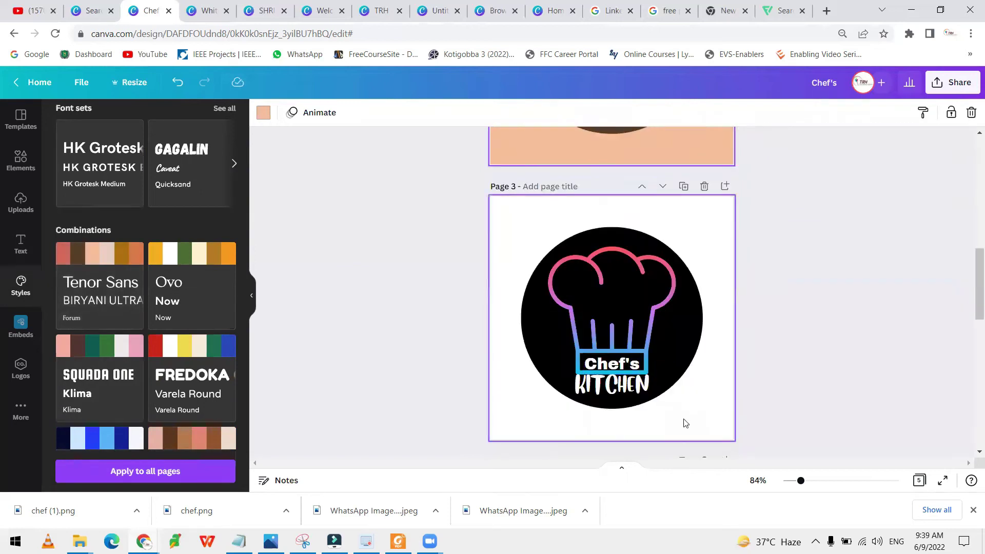
pyautogui.click(204, 263)
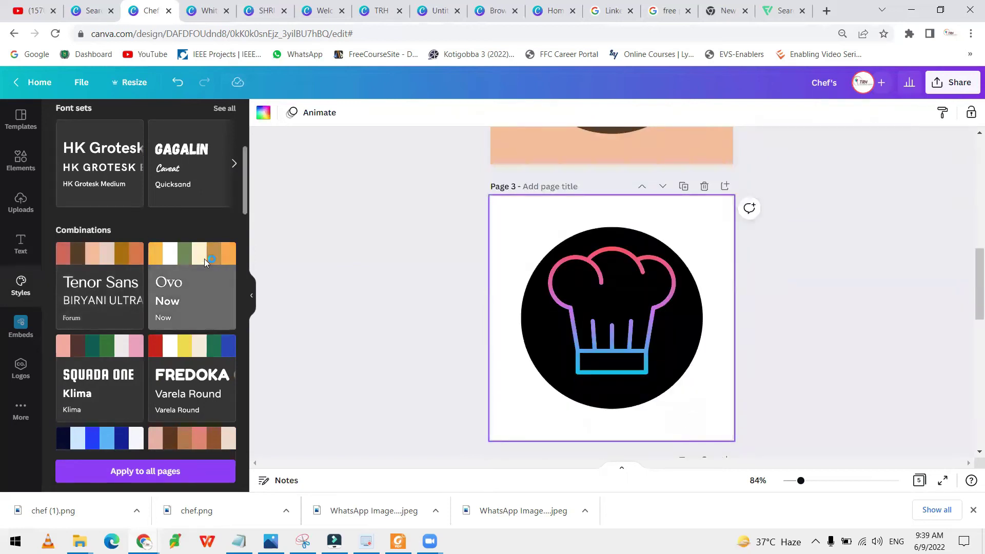
pyautogui.click(202, 263)
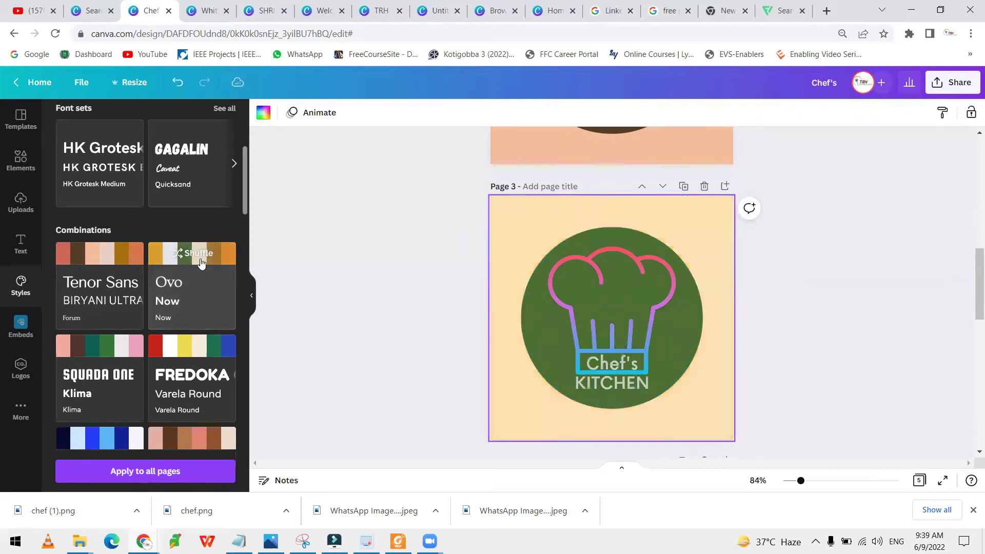
pyautogui.click(202, 263)
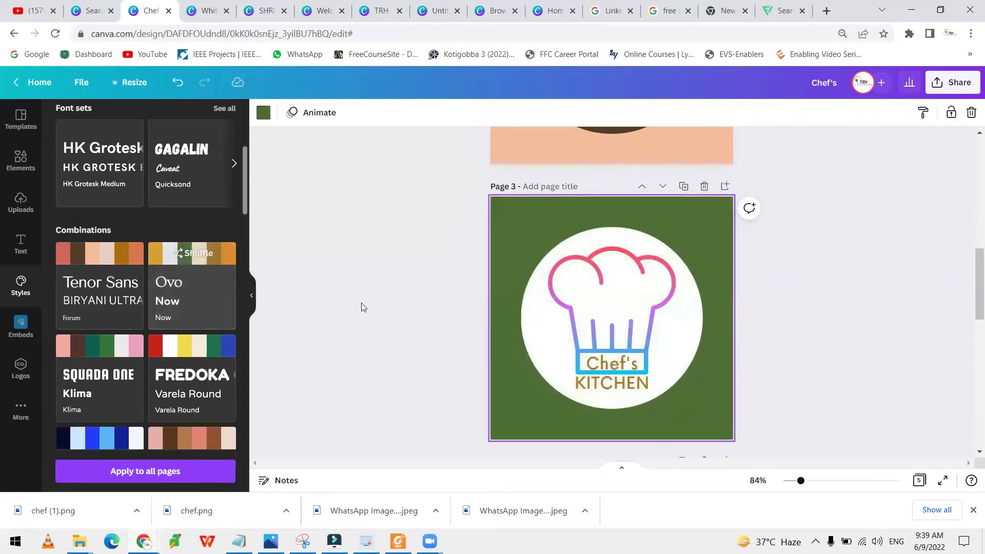
# - Apply the blue HK Grotesk style combination to page 4, with a light blue background and a navy circle
pyautogui.scroll(-3, 704, 352)
pyautogui.scroll(-3, 677, 371)
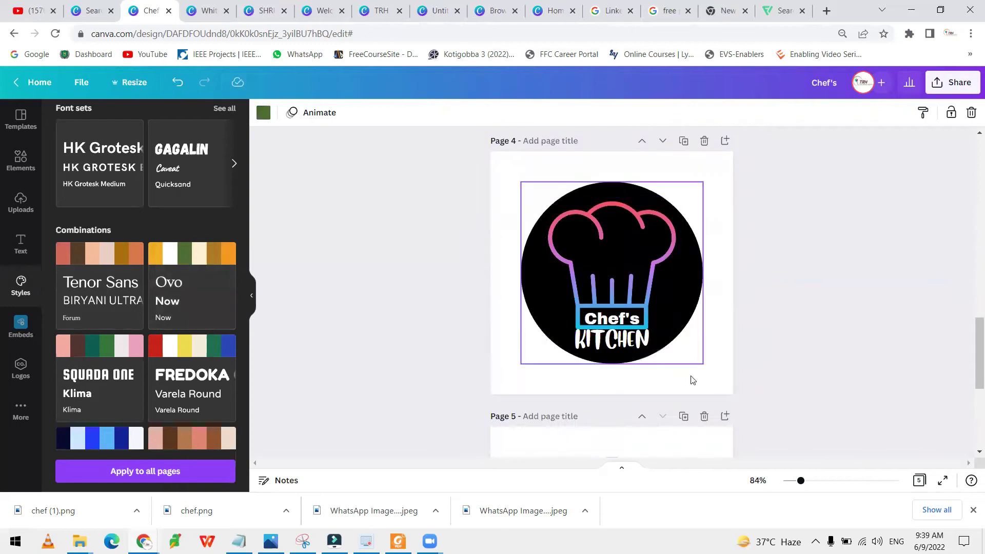
pyautogui.click(691, 378)
pyautogui.scroll(-1, 156, 392)
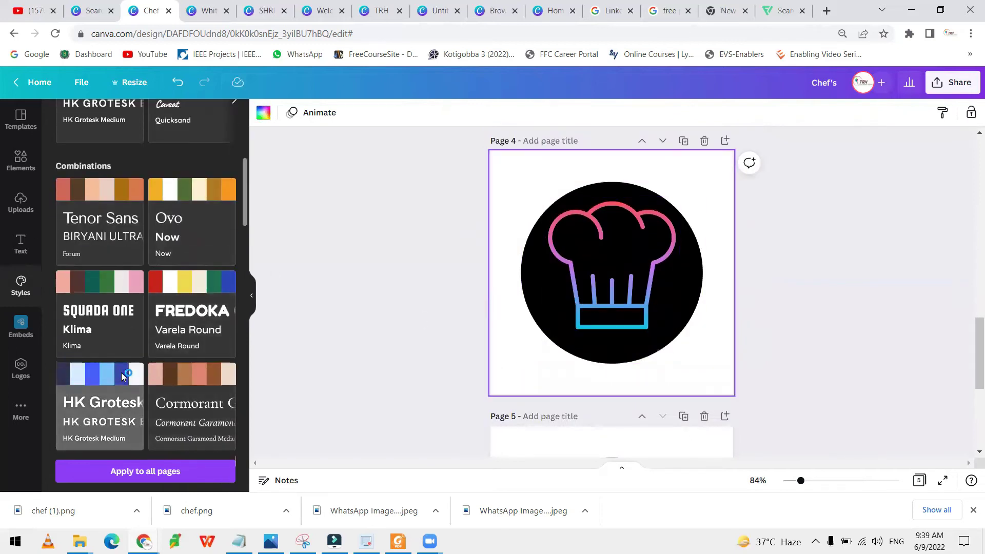
pyautogui.click(123, 376)
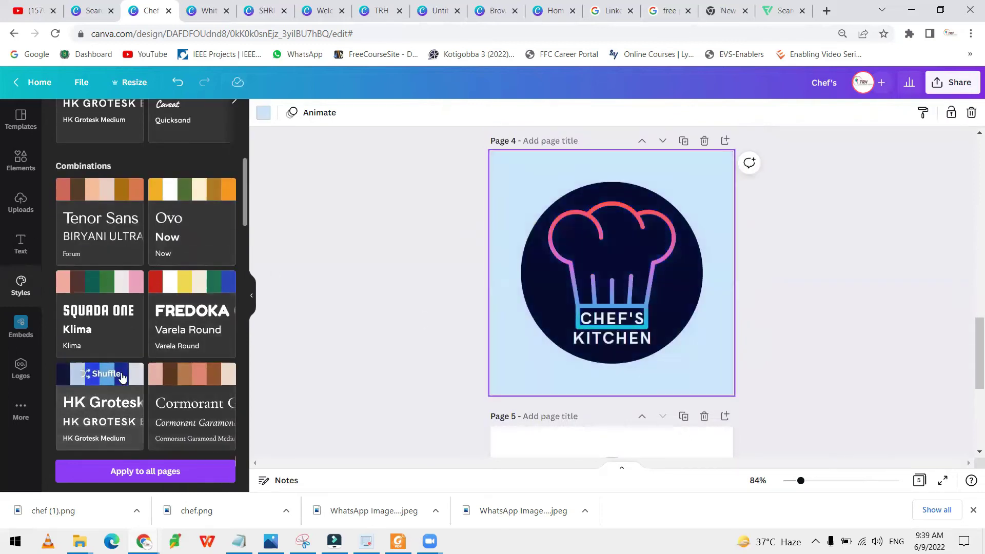
# - Apply the Fredoka and Varela Round style combination to page 5, shuffled to a white background with a blue circle
pyautogui.scroll(-4, 652, 384)
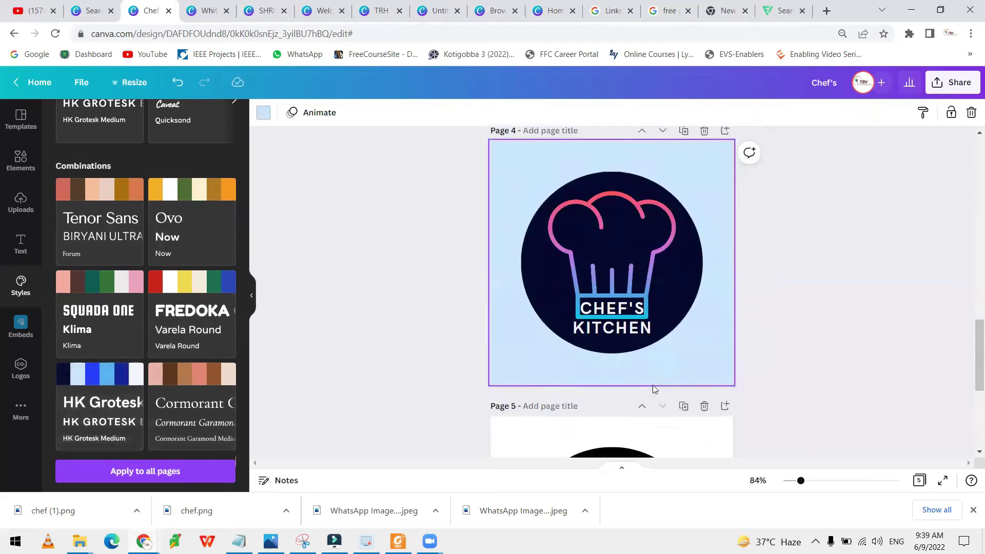
pyautogui.click(715, 422)
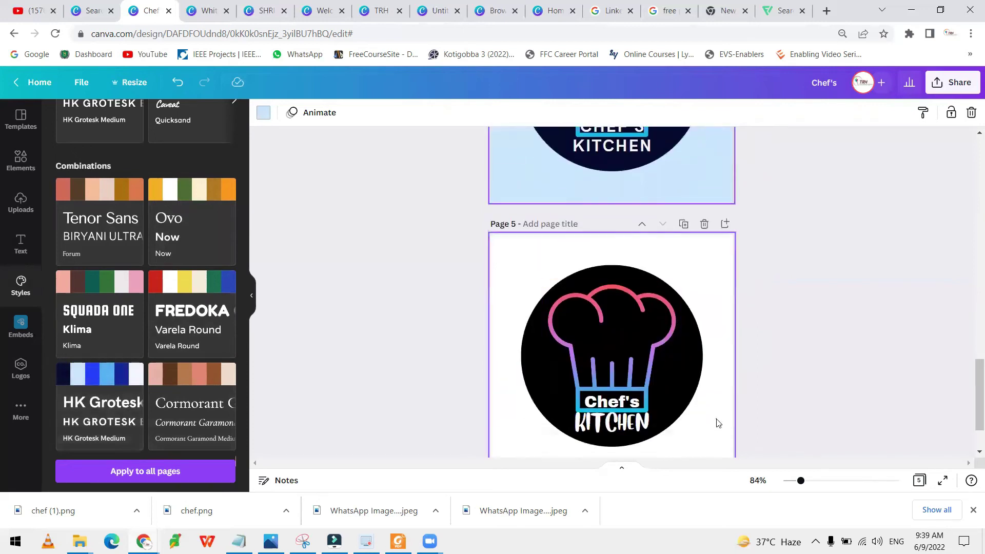
pyautogui.click(198, 286)
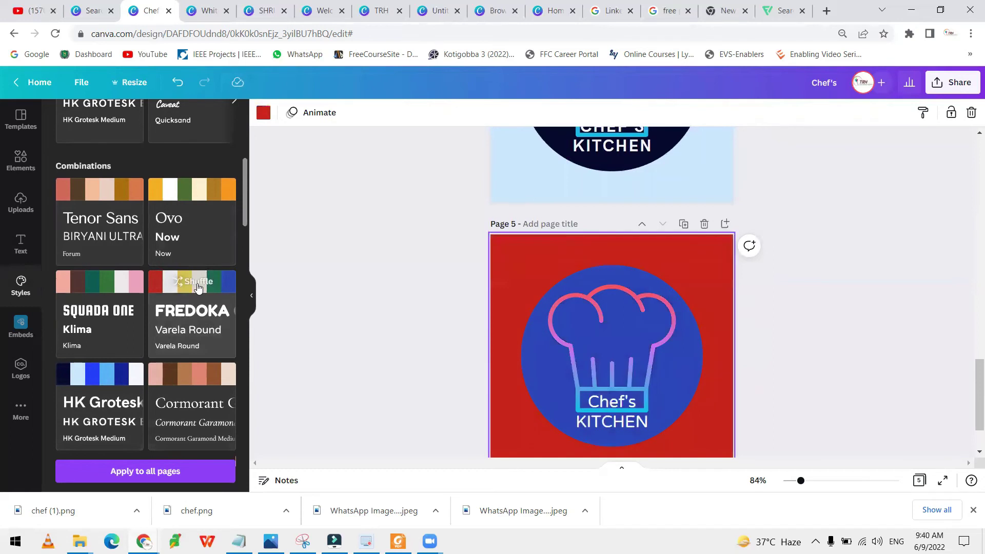
pyautogui.click(197, 285)
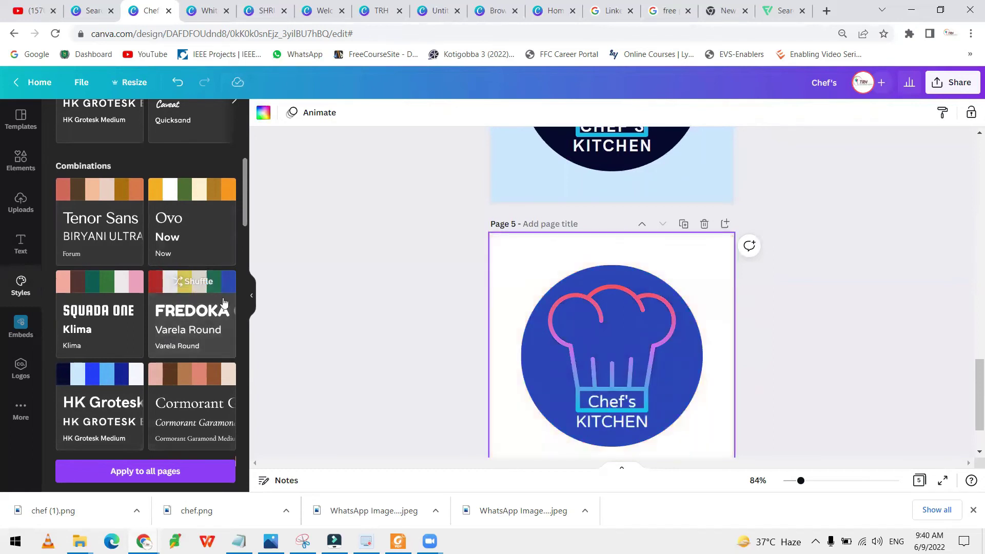
# - Recolor both the "Chef's" and "KITCHEN" texts on page 3 to the dark violet default color
pyautogui.scroll(-1, 783, 375)
pyautogui.scroll(-1, 699, 414)
pyautogui.scroll(20, 698, 414)
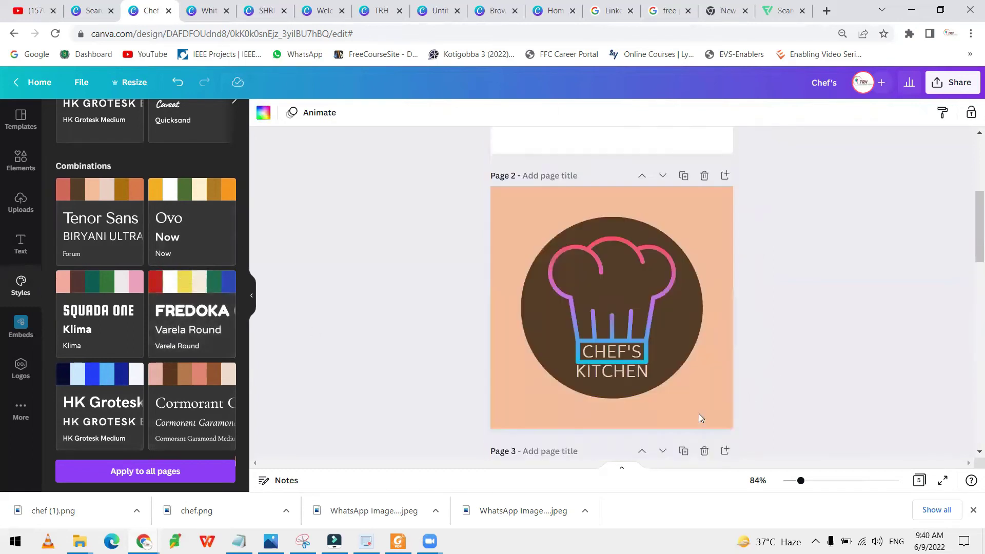
pyautogui.scroll(-10, 699, 414)
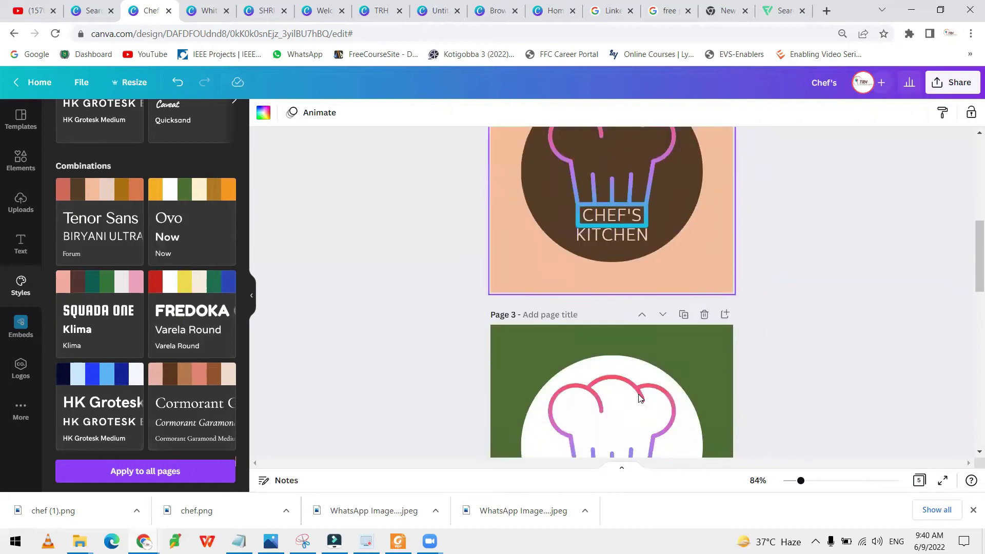
pyautogui.scroll(-1, 636, 359)
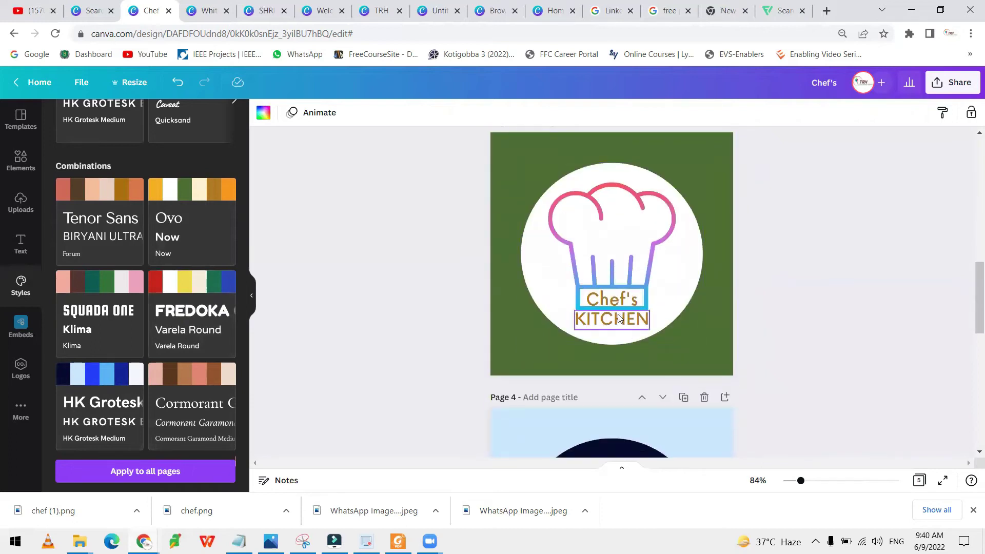
pyautogui.click(608, 291)
pyautogui.click(609, 296)
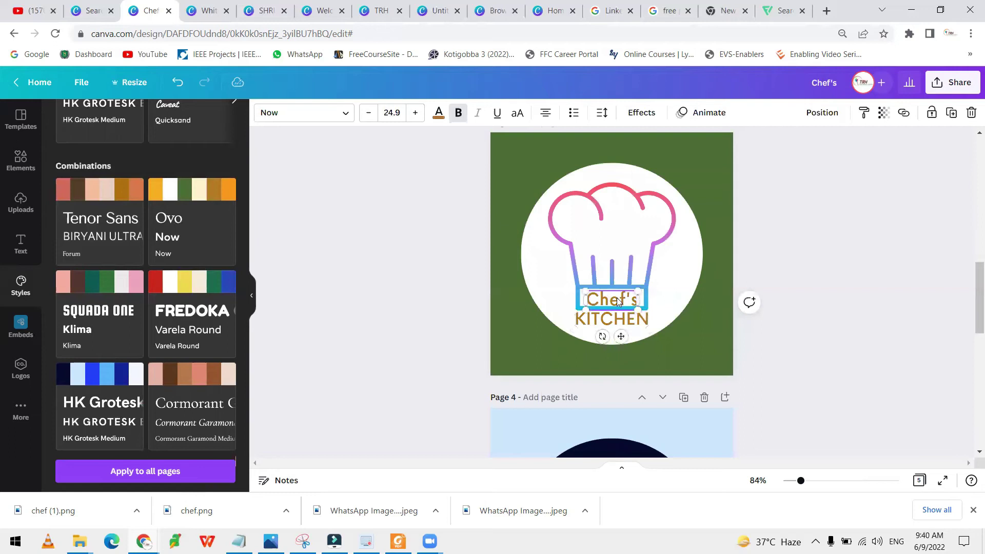
pyautogui.click(440, 112)
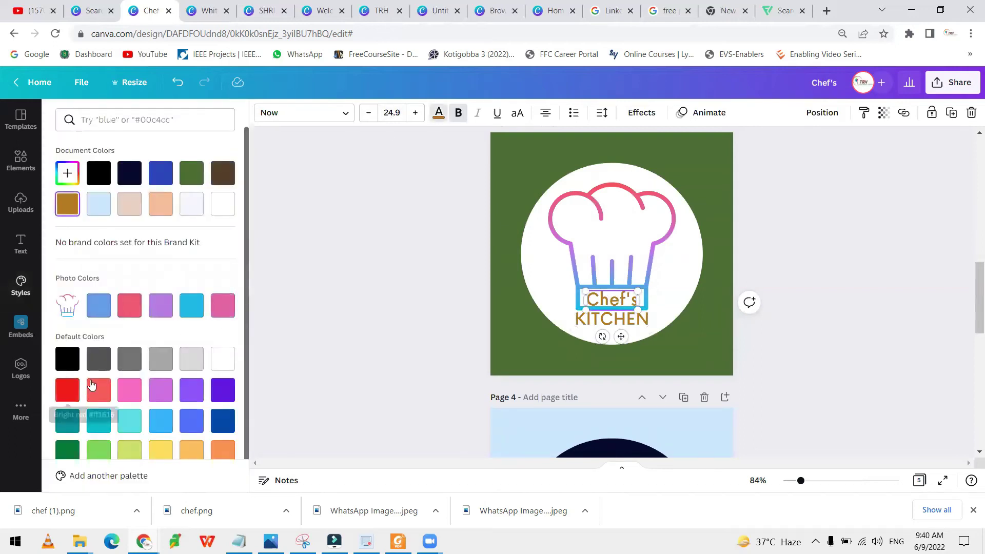
pyautogui.click(75, 385)
pyautogui.click(223, 390)
pyautogui.click(616, 326)
pyautogui.click(223, 391)
pyautogui.click(506, 354)
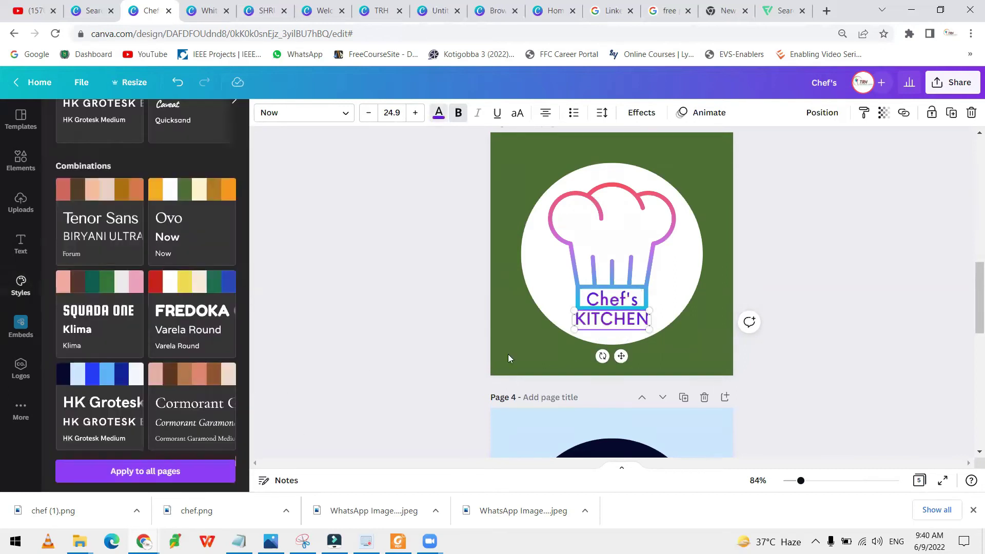
# - Compare the logo variations on all five pages, and examine the image adjustments, filters and mockups offered for page 1's chef hat
pyautogui.scroll(10, 811, 354)
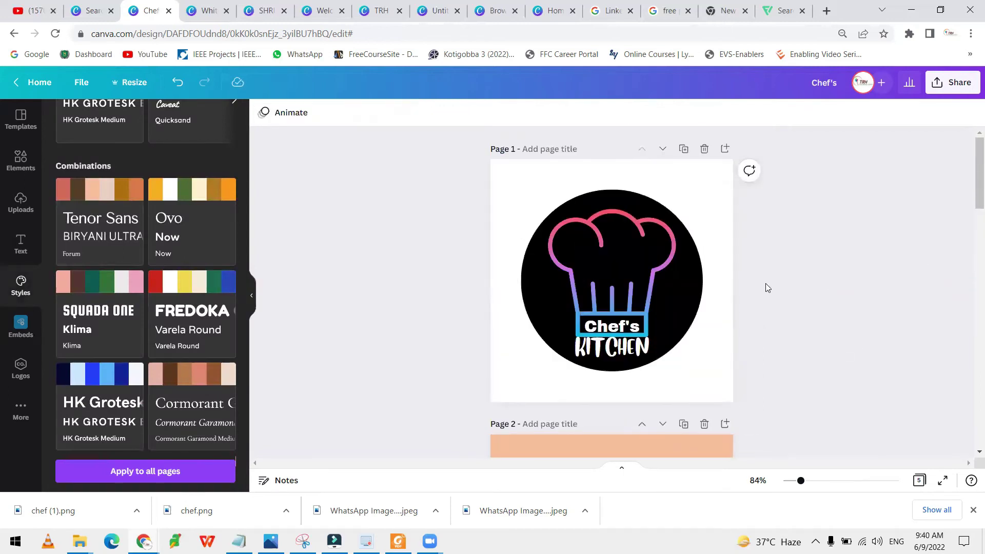
pyautogui.scroll(-10, 766, 283)
pyautogui.scroll(-10, 765, 284)
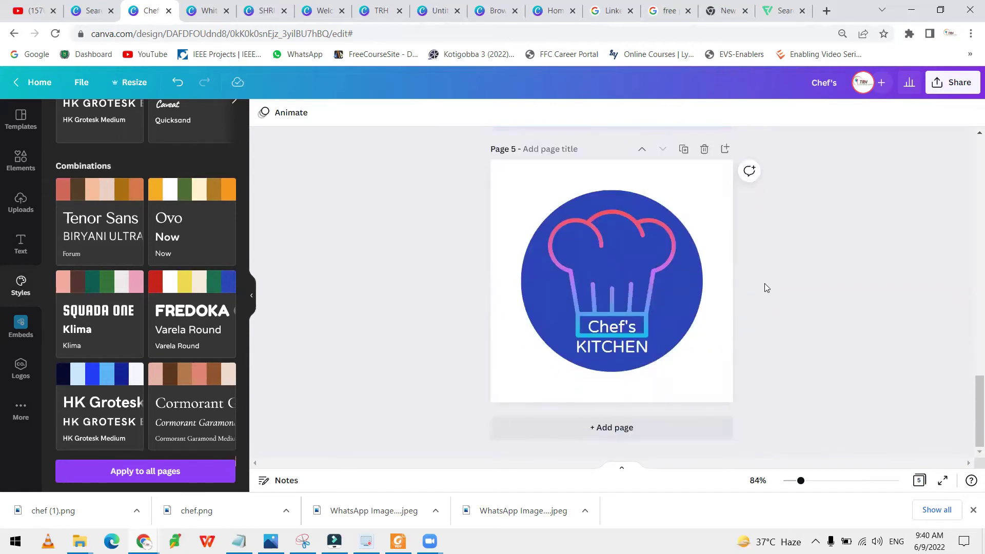
pyautogui.scroll(20, 766, 287)
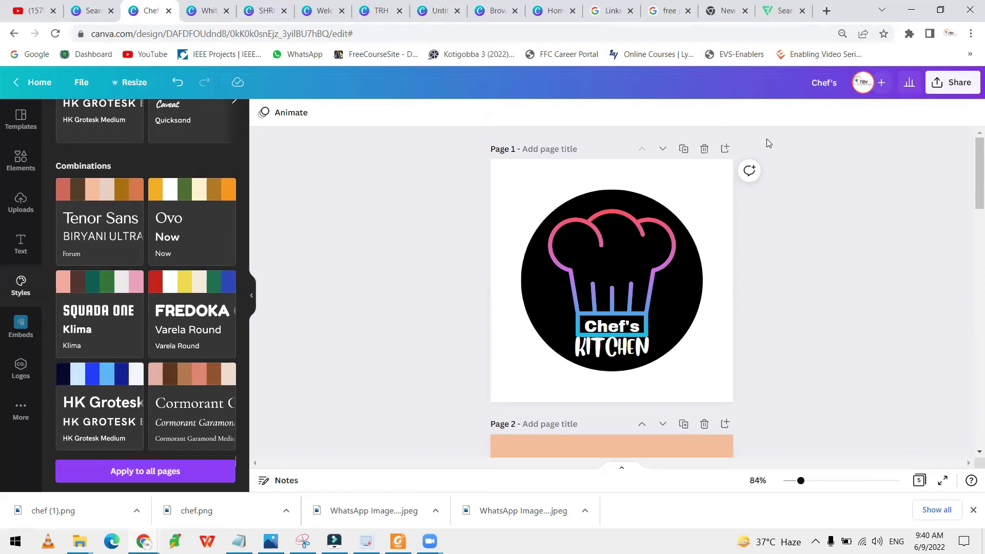
pyautogui.click(637, 290)
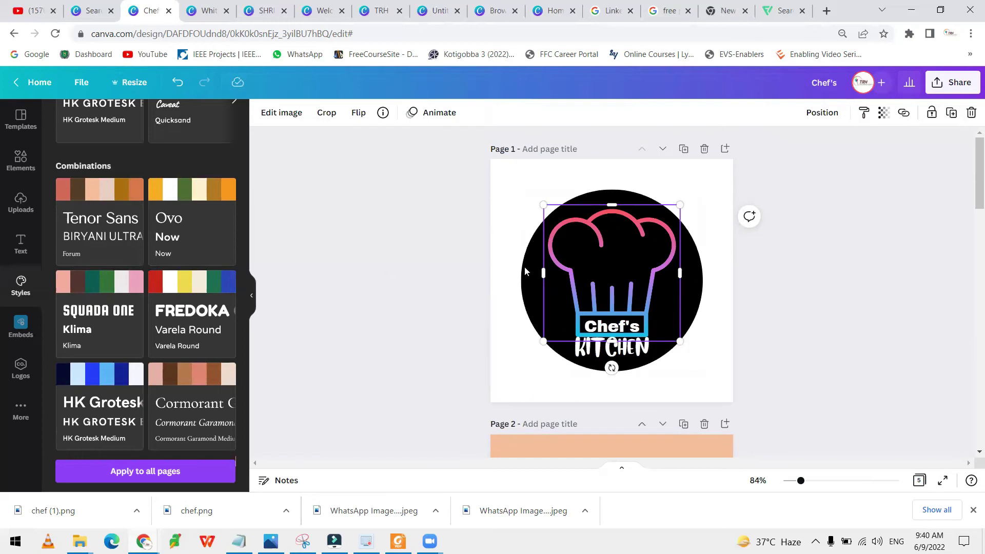
pyautogui.click(299, 112)
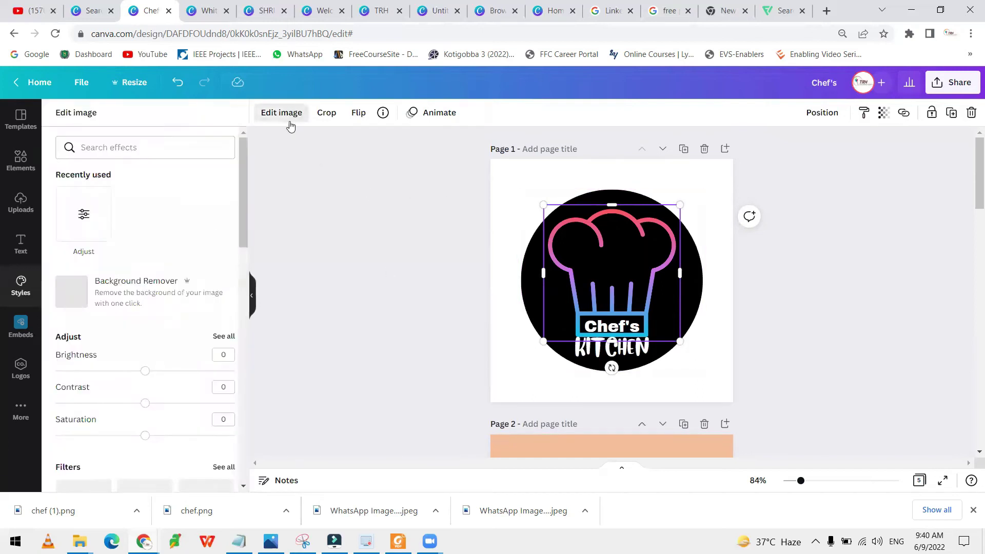
pyautogui.scroll(-2, 174, 315)
pyautogui.scroll(-2, 121, 329)
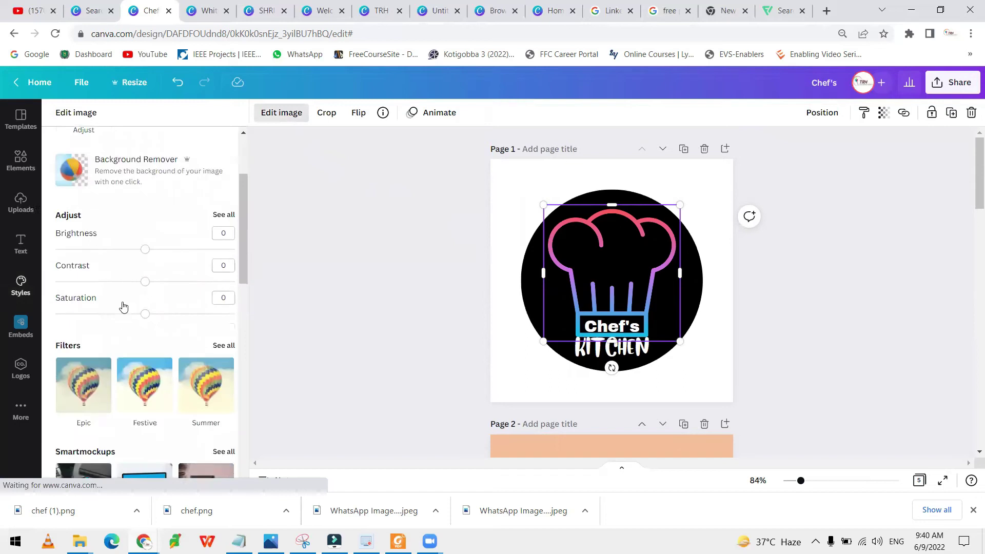
pyautogui.scroll(-2, 172, 351)
pyautogui.scroll(-2, 174, 360)
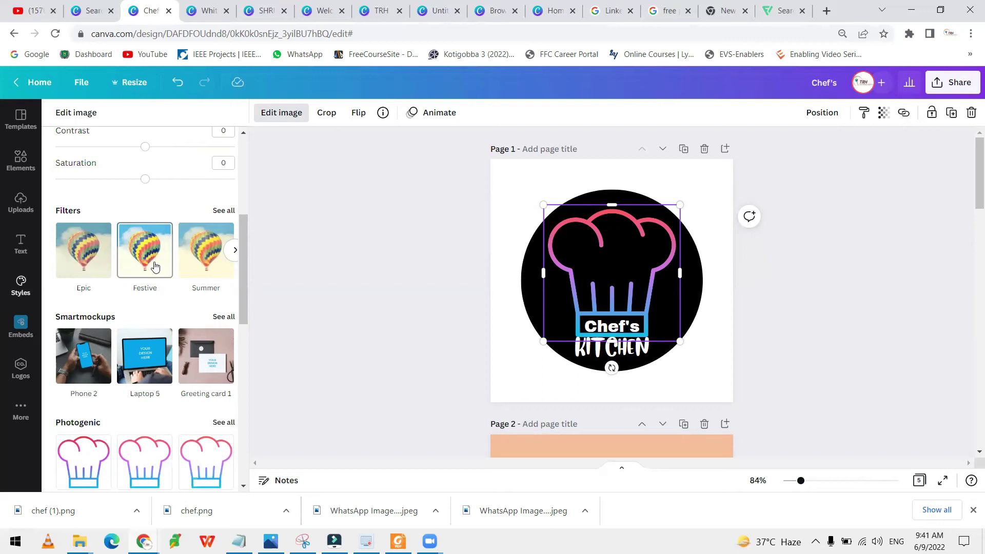
pyautogui.scroll(-1, 156, 266)
pyautogui.scroll(2, 157, 267)
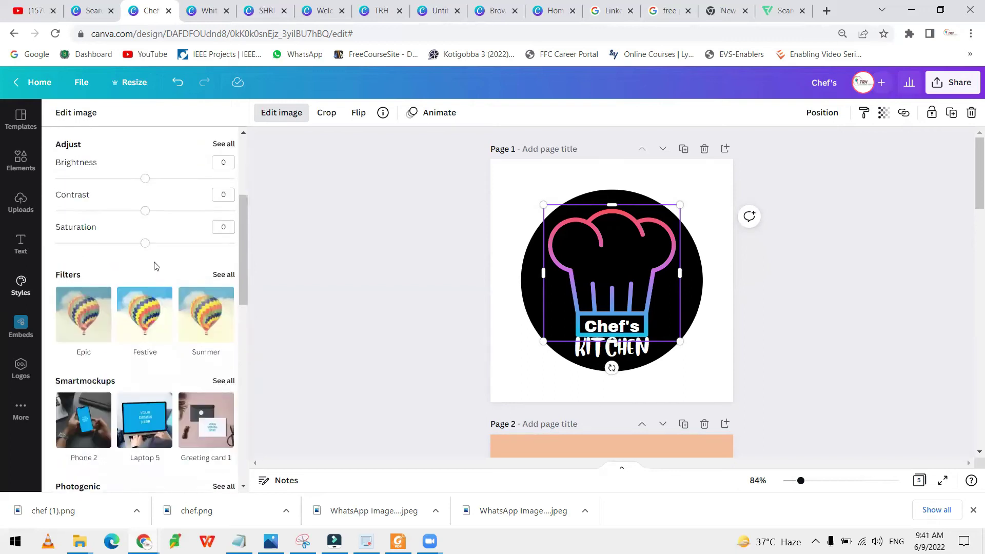
# - Examine the Smartmockups and Photogenic effects offered for page 1's chef hat, and leave the hat deselected
pyautogui.scroll(-2, 234, 264)
pyautogui.scroll(-3, 349, 297)
pyautogui.scroll(3, 379, 304)
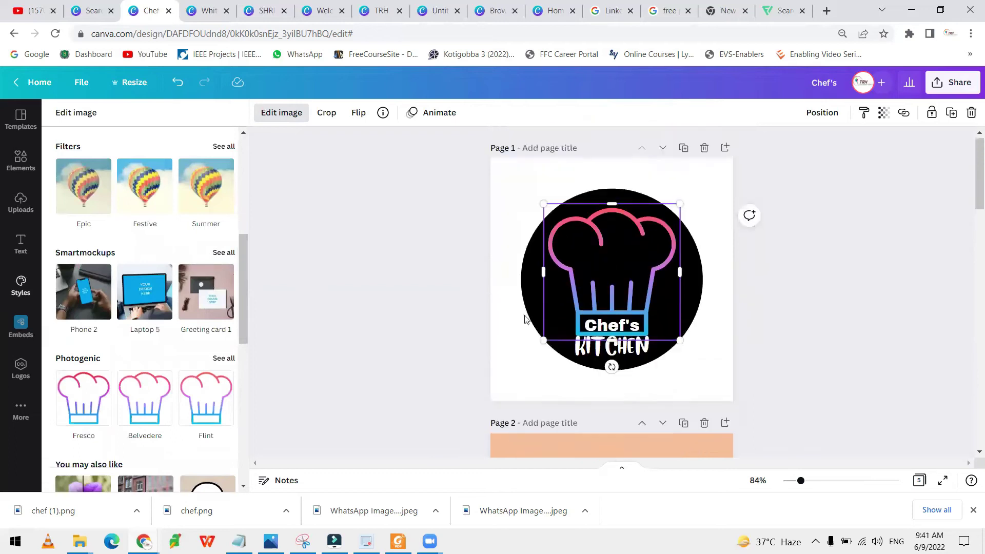
pyautogui.click(834, 331)
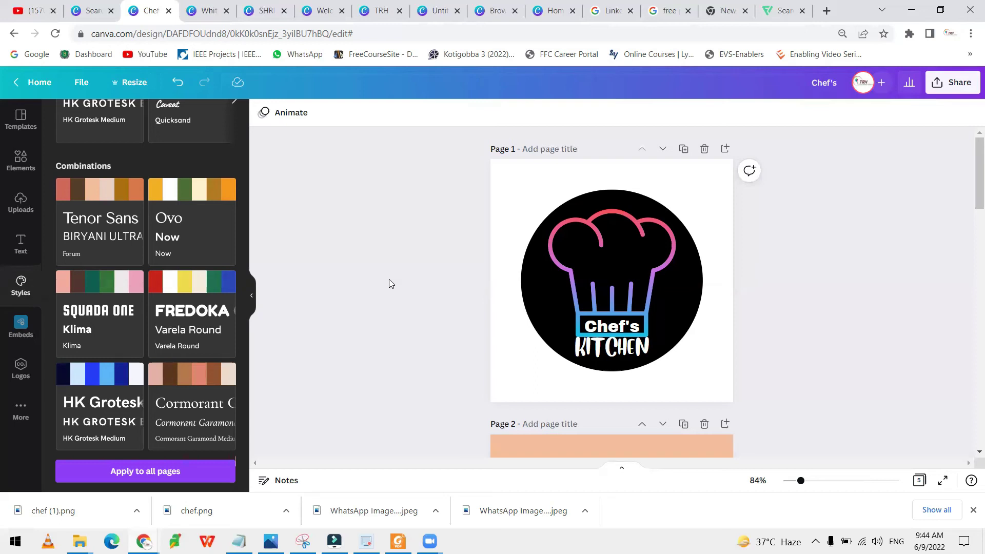
# - Add a blank page 6 and place a solid navy circle at its center, enlarged to about two thirds of the page width
pyautogui.scroll(-20, 389, 280)
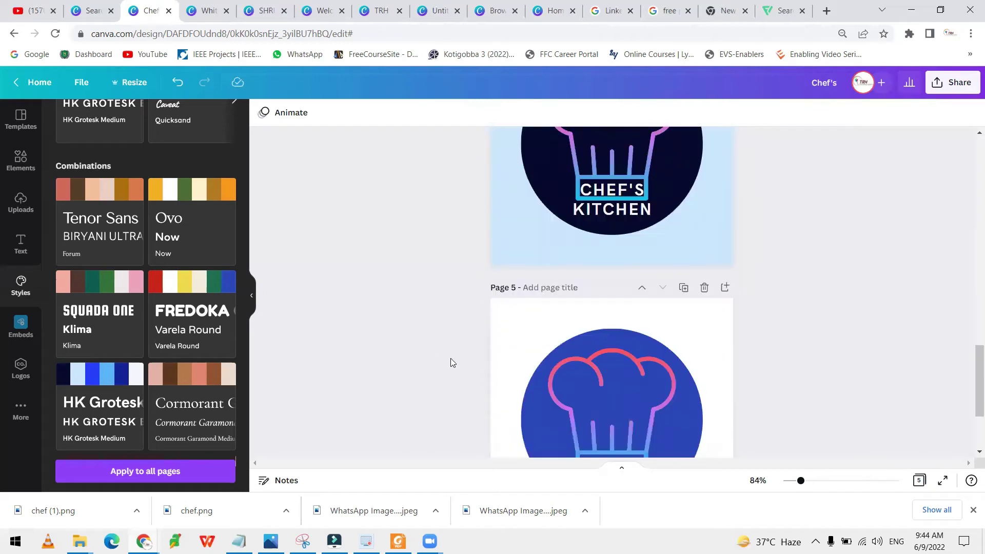
pyautogui.click(552, 428)
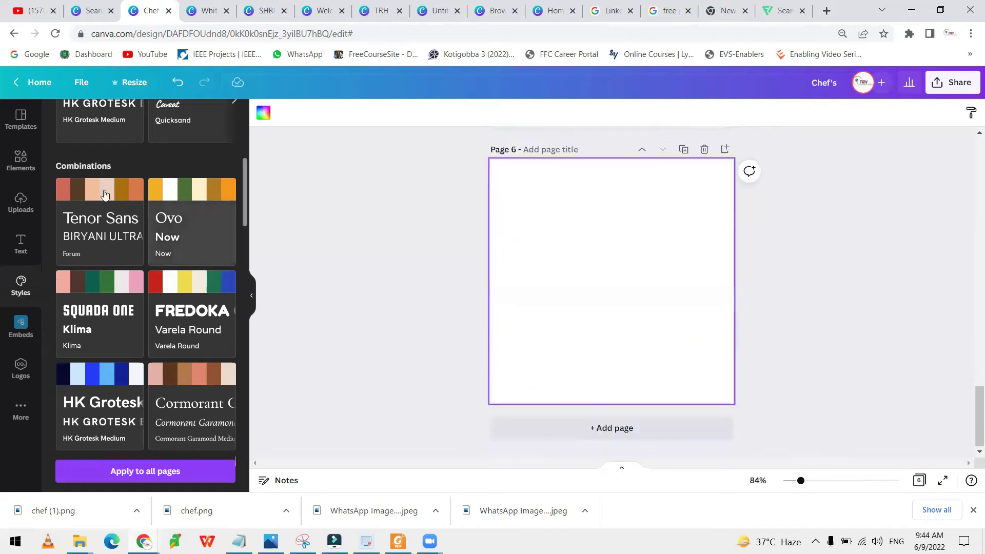
pyautogui.click(23, 162)
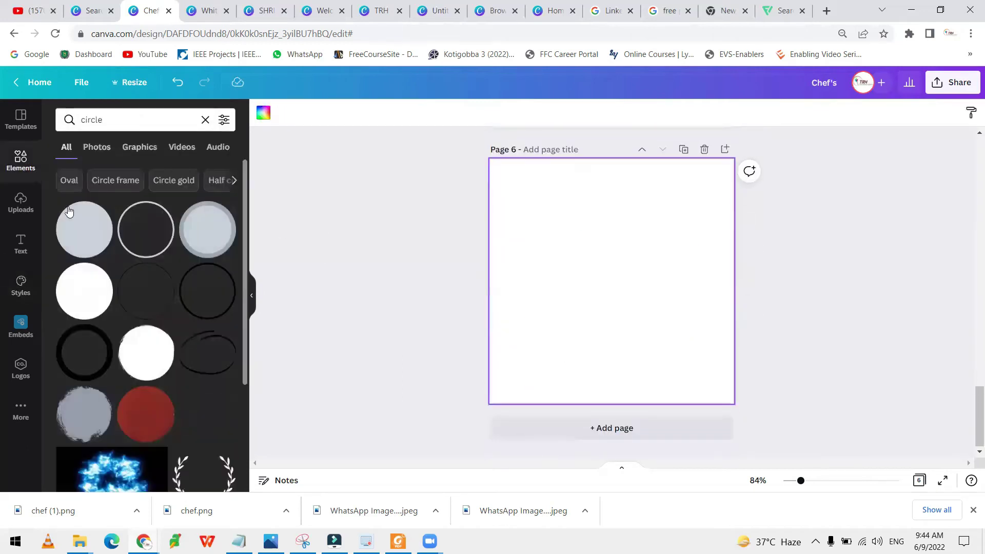
pyautogui.click(77, 215)
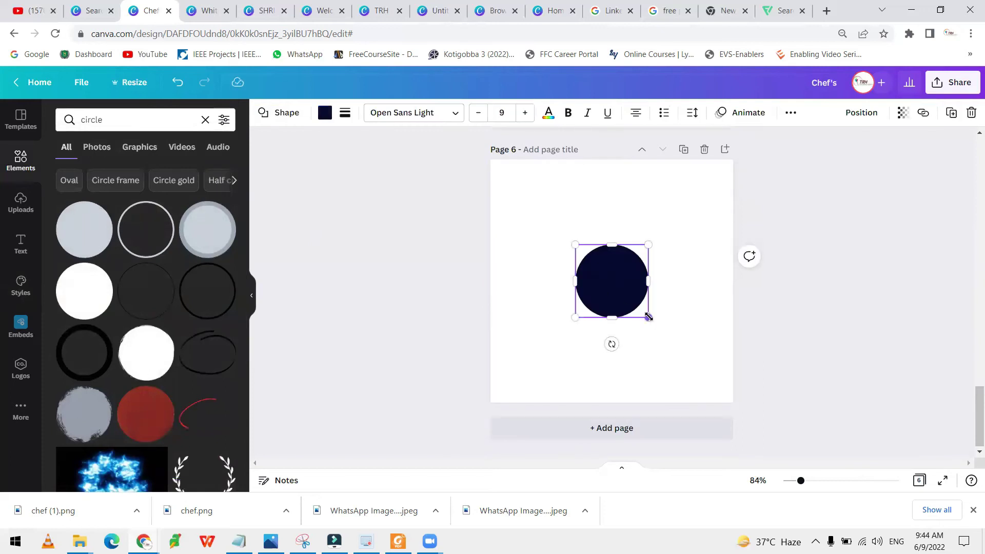
pyautogui.moveTo(648, 317); pyautogui.dragTo(690, 363)
# - Add a thin ring over the navy circle on page 6, color it white and enlarge it slightly
pyautogui.click(146, 224)
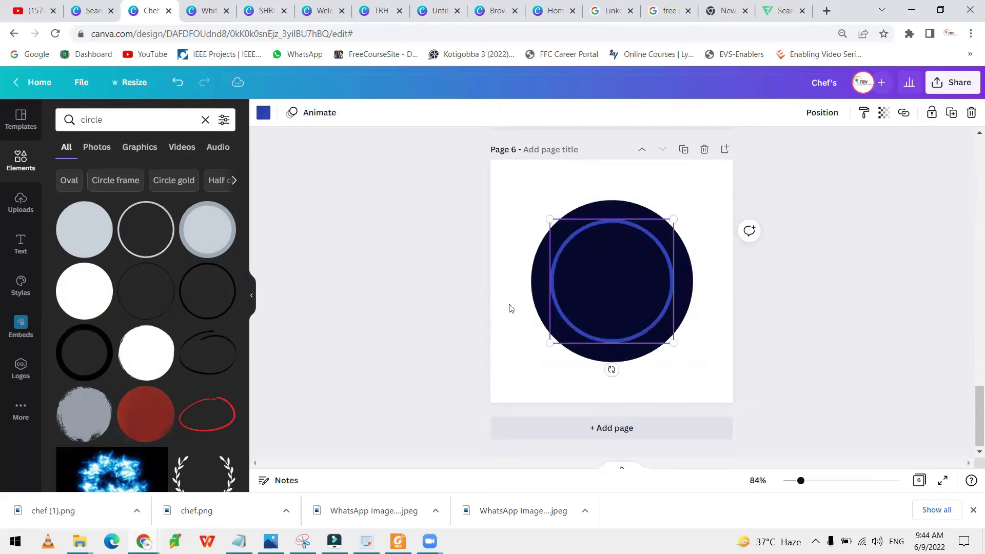
pyautogui.click(263, 112)
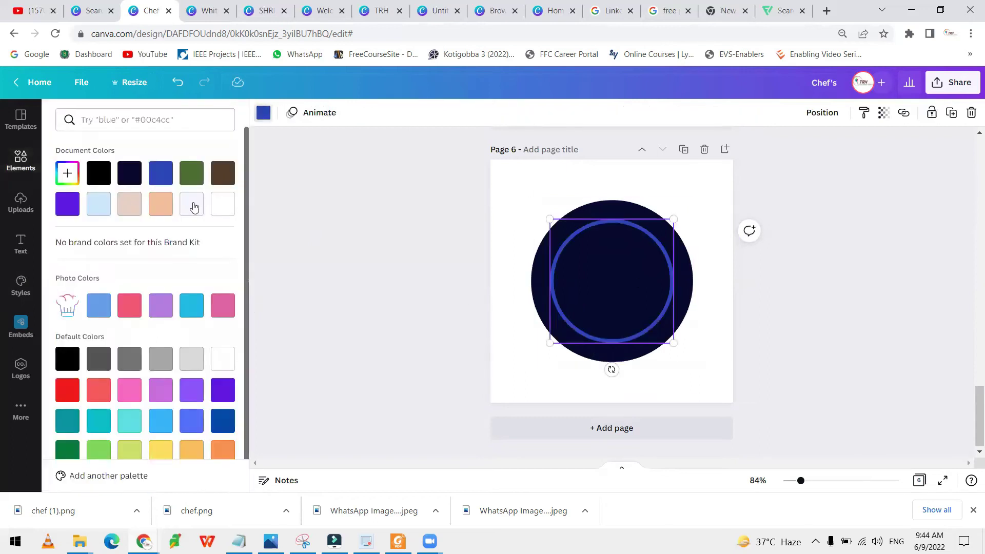
pyautogui.click(223, 204)
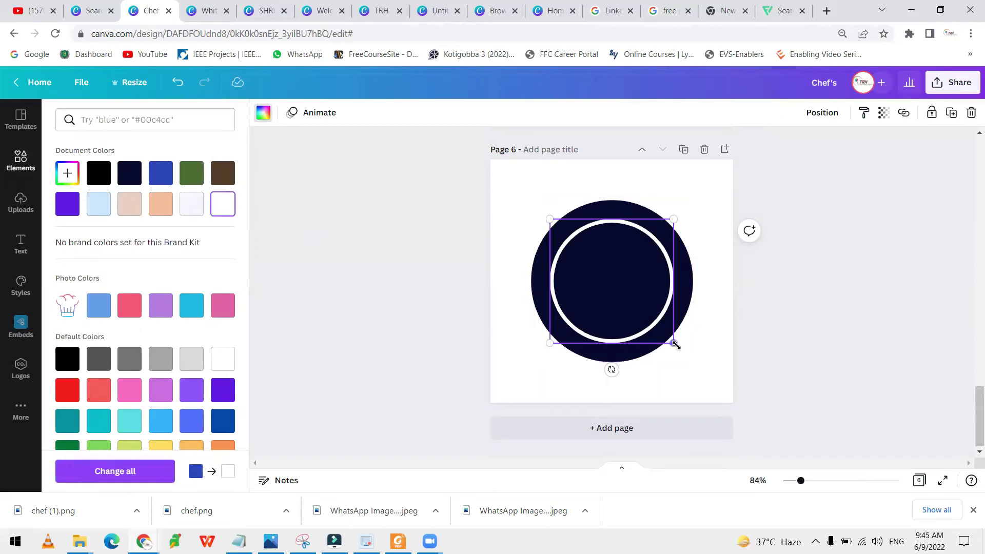
pyautogui.moveTo(675, 344)
pyautogui.mouseDown()
pyautogui.moveTo(686, 359)
pyautogui.moveTo(677, 346)
pyautogui.mouseUp()
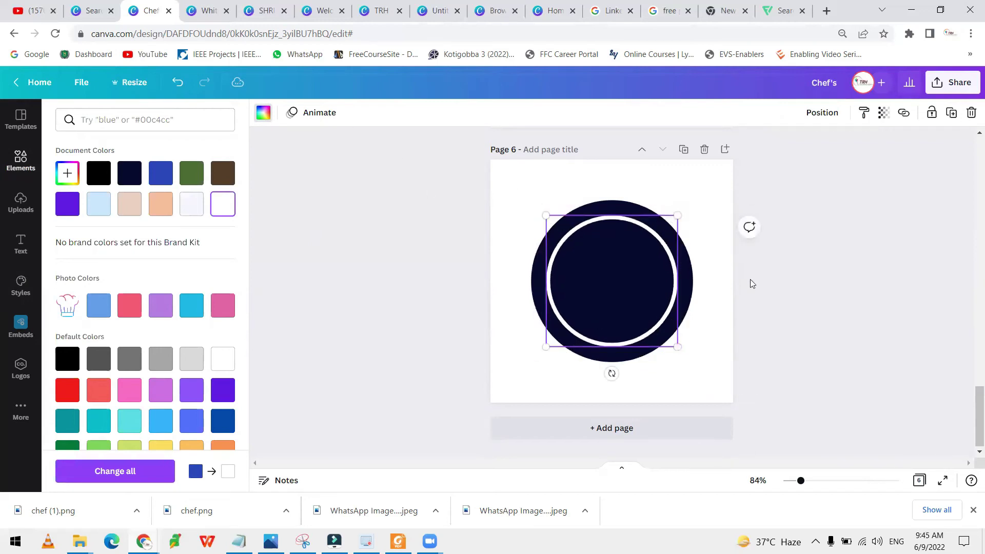
pyautogui.click(657, 301)
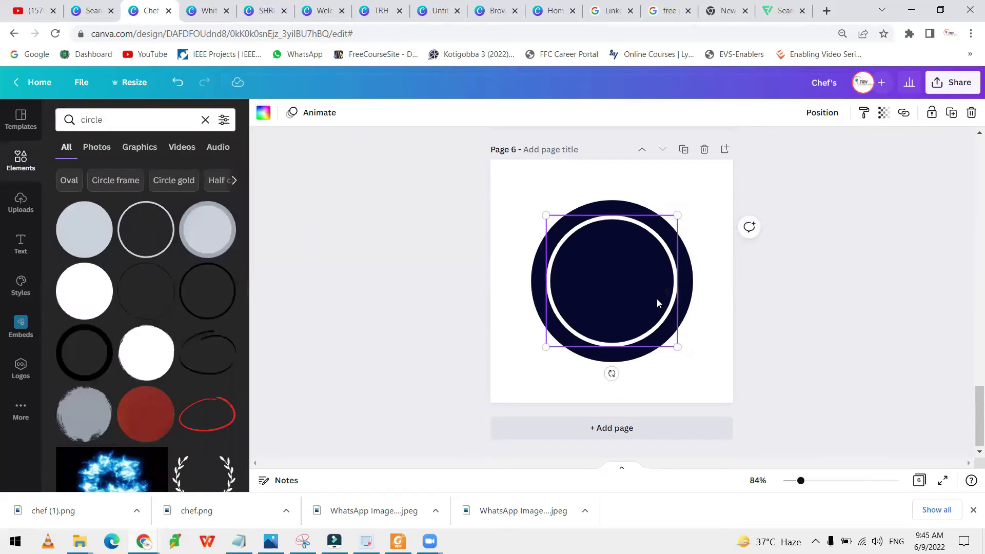
pyautogui.click(688, 303)
pyautogui.moveTo(692, 361); pyautogui.dragTo(675, 348)
pyautogui.hotkey('ctrl', 'z')
pyautogui.hotkey('ctrl', 'z')
# - Recolor the ring on page 6 dark brown and shrink the navy circle to about 243 × 243 so it fits inside
pyautogui.click(263, 112)
pyautogui.click(222, 173)
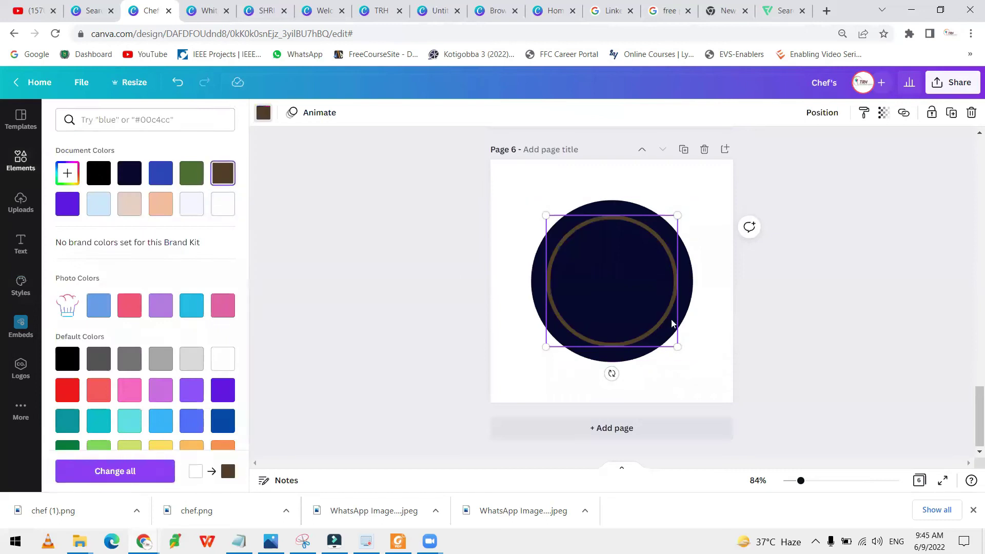
pyautogui.click(685, 295)
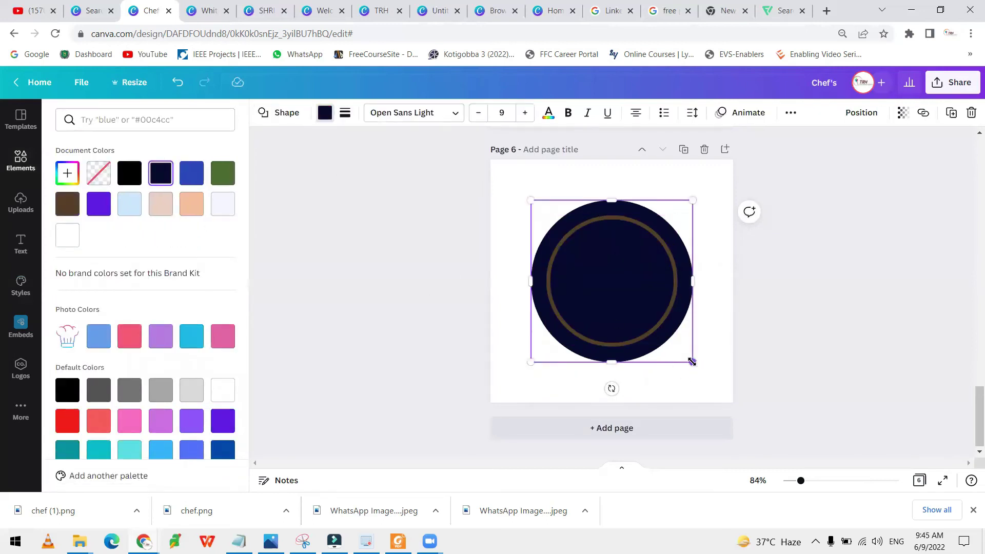
pyautogui.moveTo(692, 361); pyautogui.dragTo(666, 346)
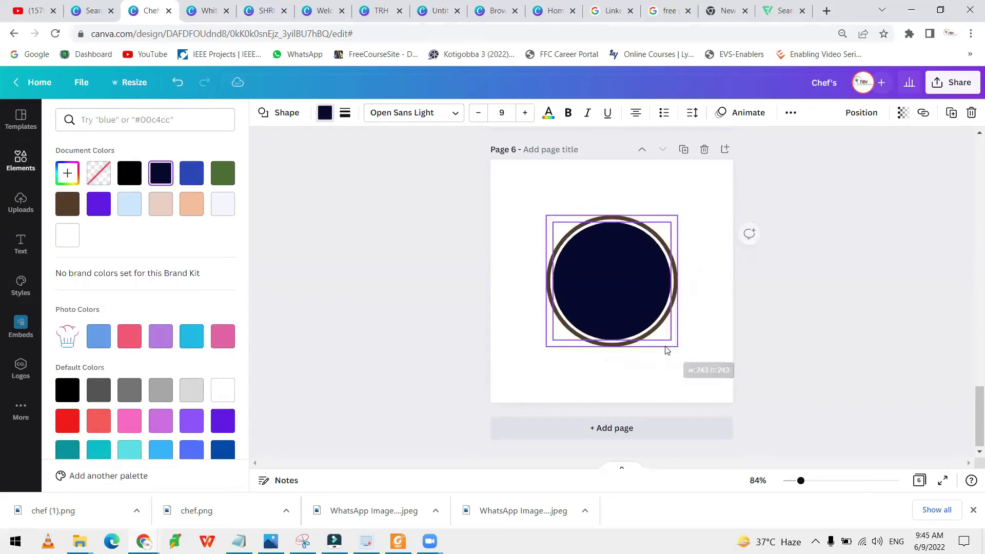
# - Place a white circle at the center of the navy circle on page 6 and delete the brown outer ring
pyautogui.click(323, 112)
pyautogui.click(82, 282)
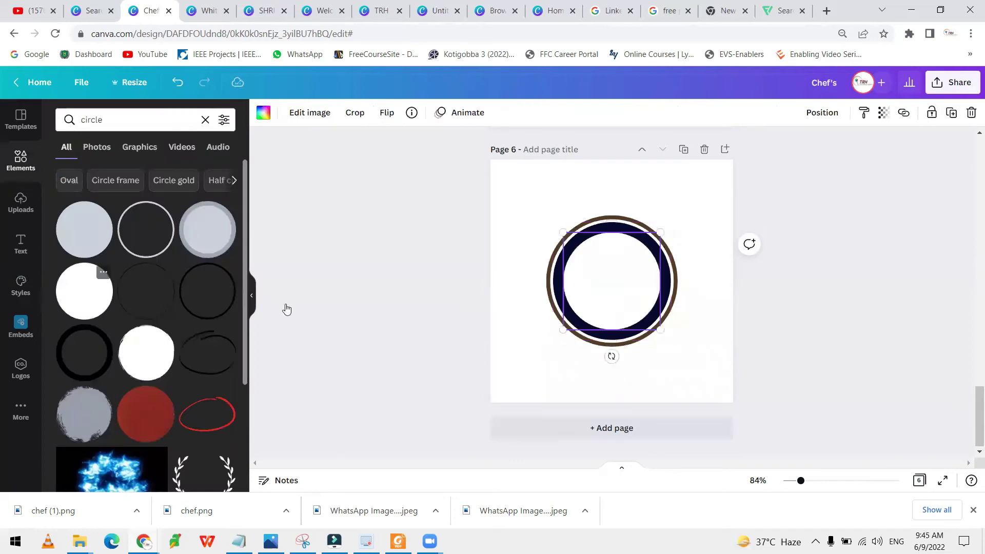
pyautogui.click(683, 393)
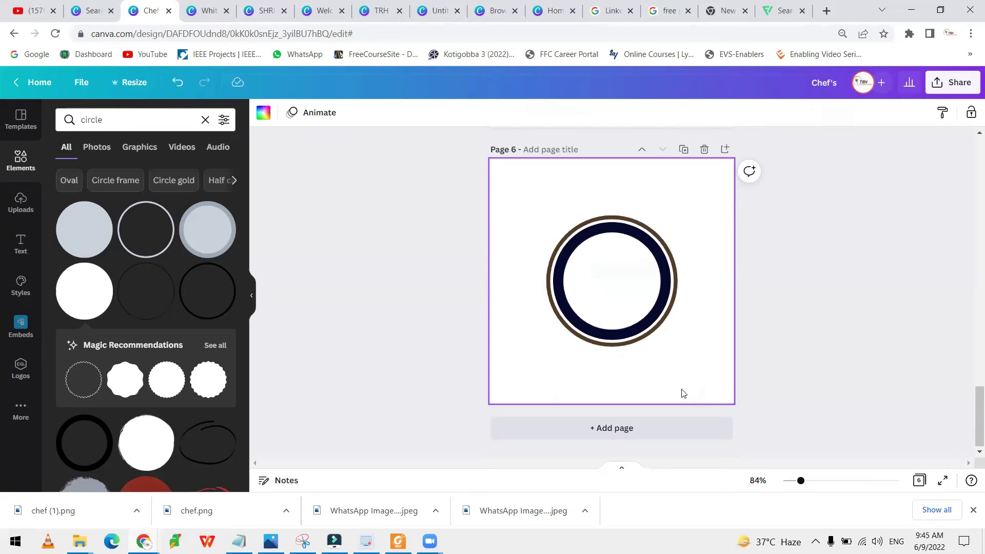
pyautogui.click(669, 317)
pyautogui.press('Delete')
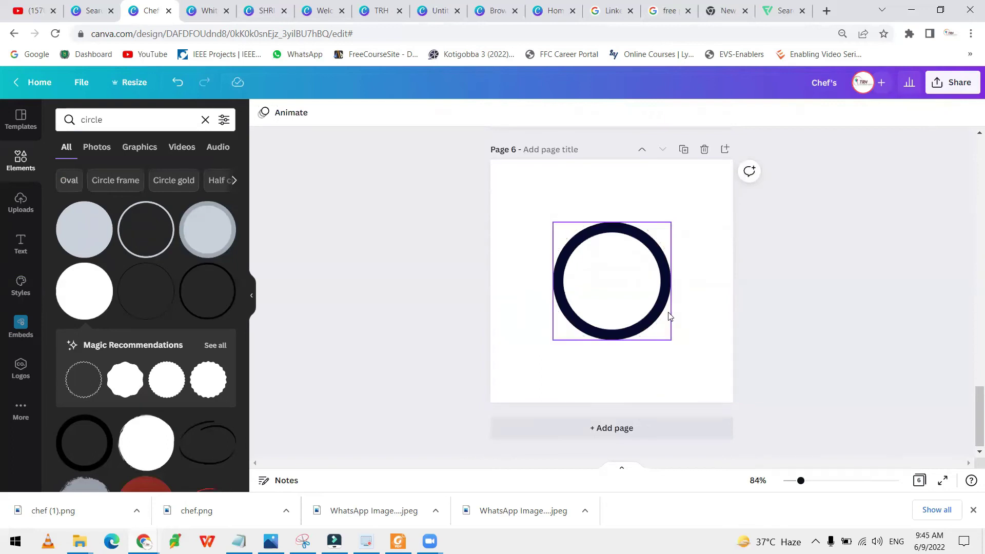
pyautogui.click(673, 361)
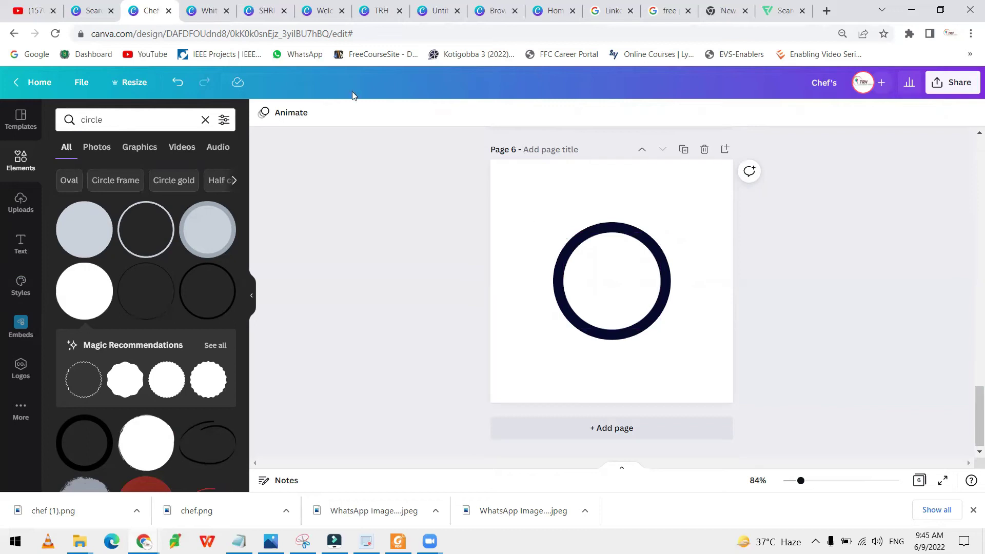
# - Create a blank logo design from the logo template search and search its elements for "COFEE"
pyautogui.click(88, 11)
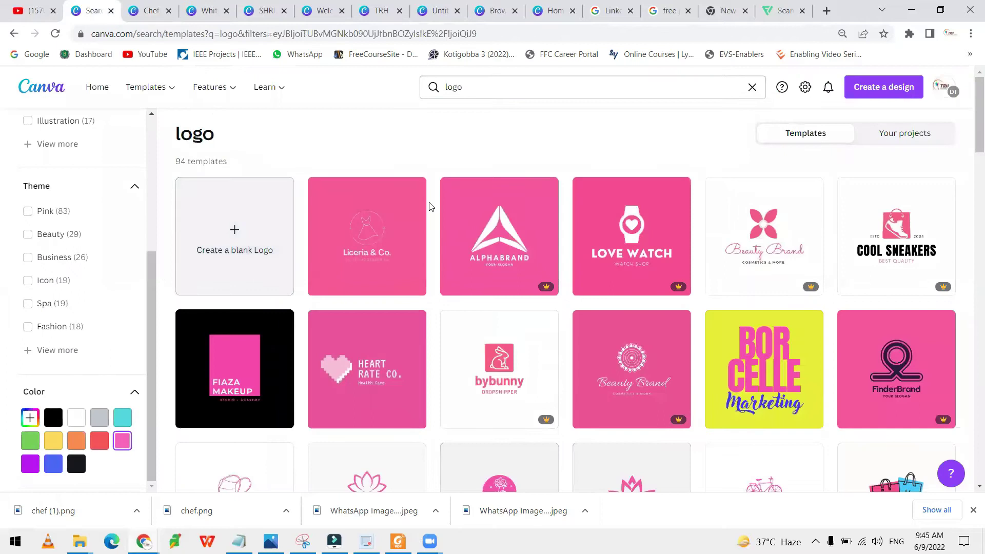
pyautogui.click(229, 238)
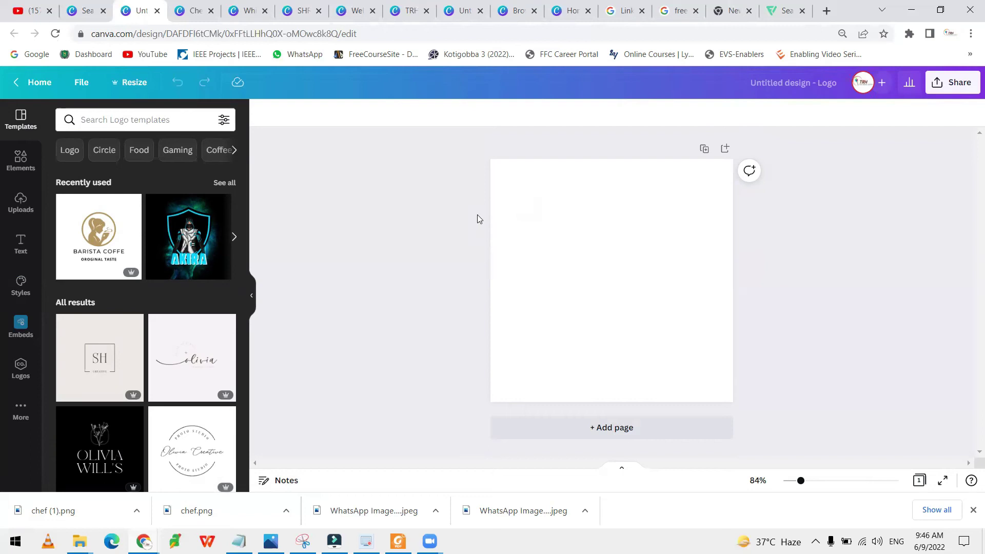
pyautogui.click(21, 157)
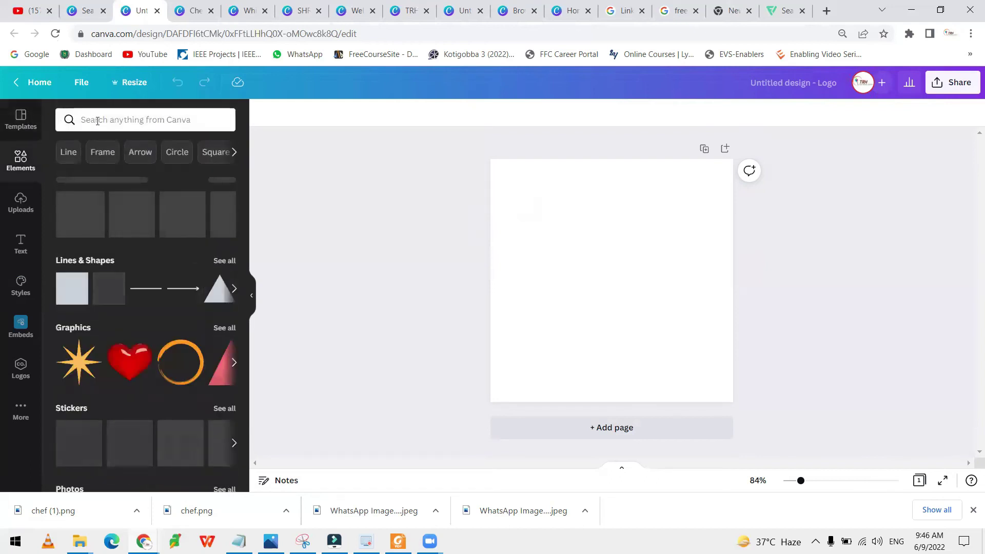
pyautogui.click(97, 120)
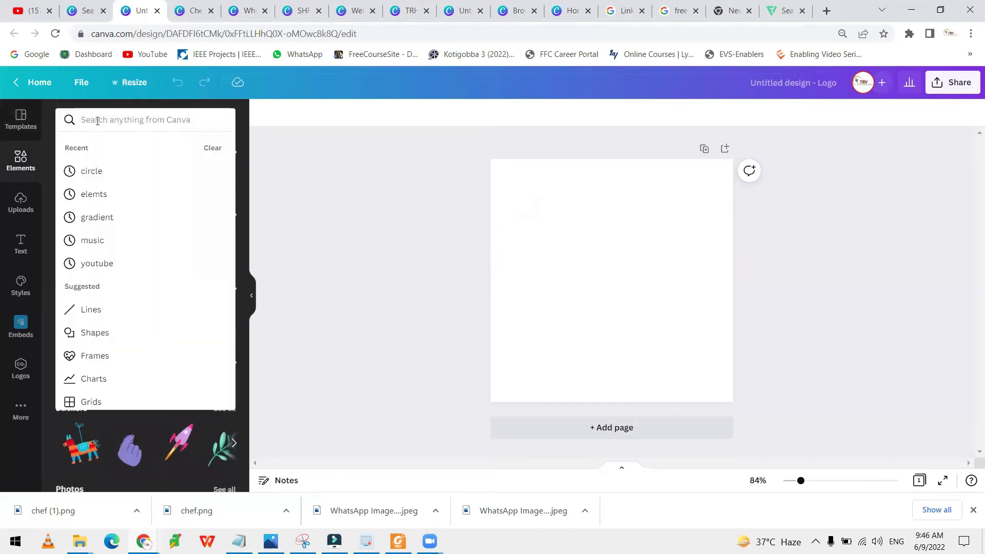
pyautogui.write('cof')
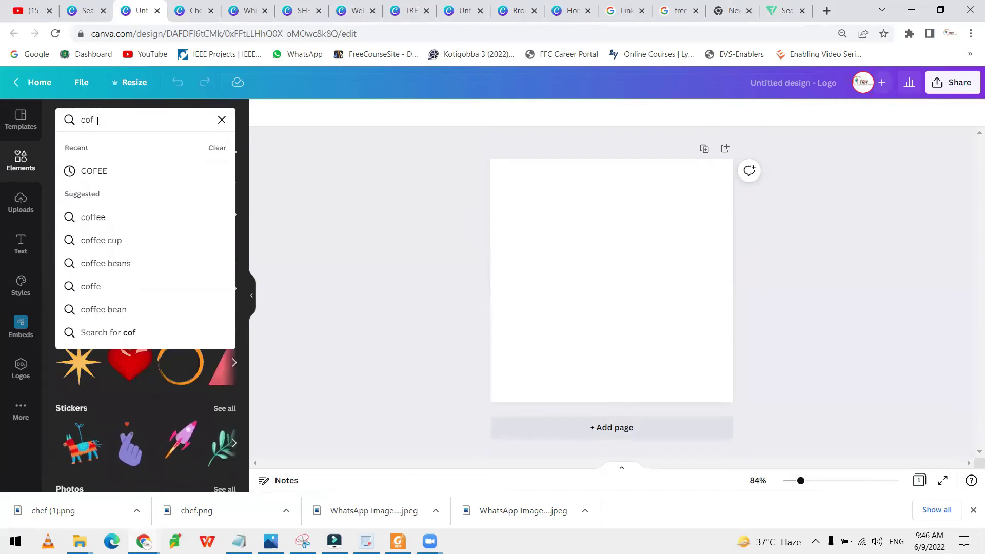
pyautogui.press('Down')
pyautogui.press('Return')
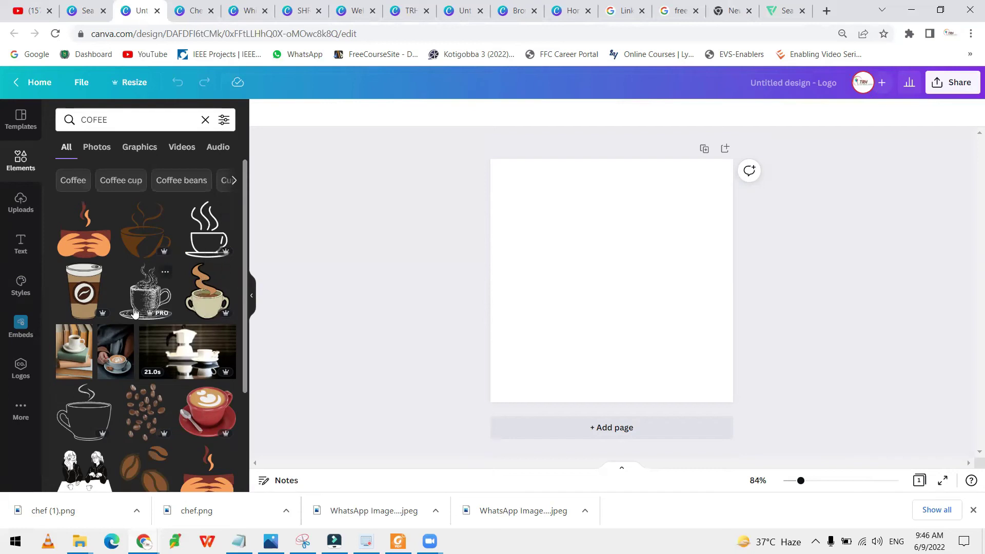
# - Place the red latte cup graphic on the blank logo, view its image editing options and leave the design
pyautogui.scroll(-3, 153, 359)
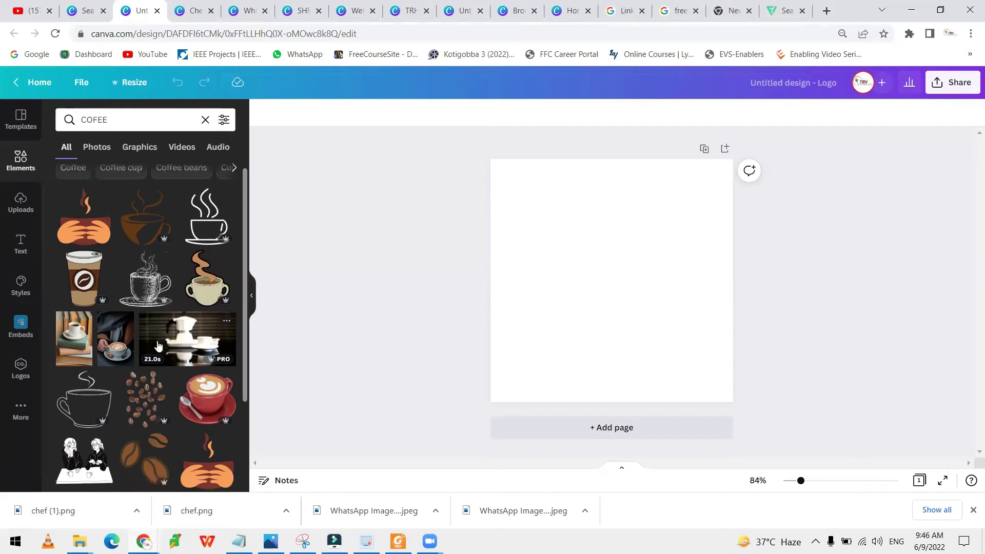
pyautogui.scroll(-3, 168, 425)
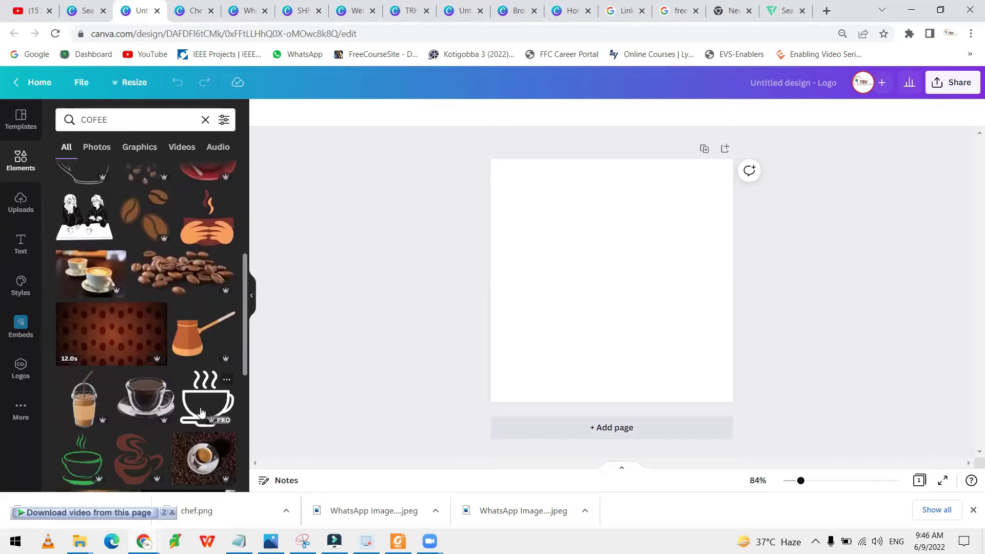
pyautogui.scroll(-2, 201, 413)
pyautogui.scroll(-1, 201, 410)
pyautogui.scroll(7, 192, 385)
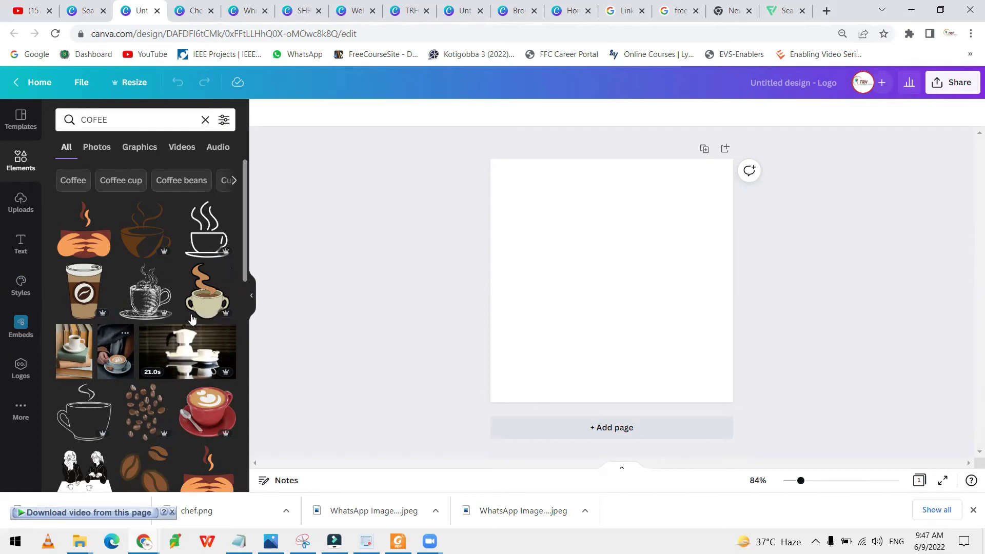
pyautogui.click(201, 422)
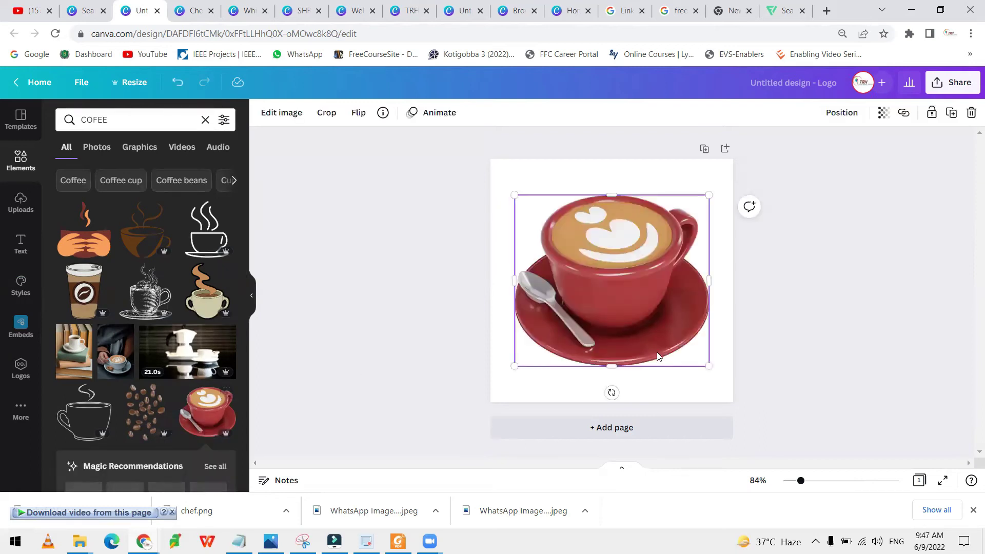
pyautogui.click(280, 112)
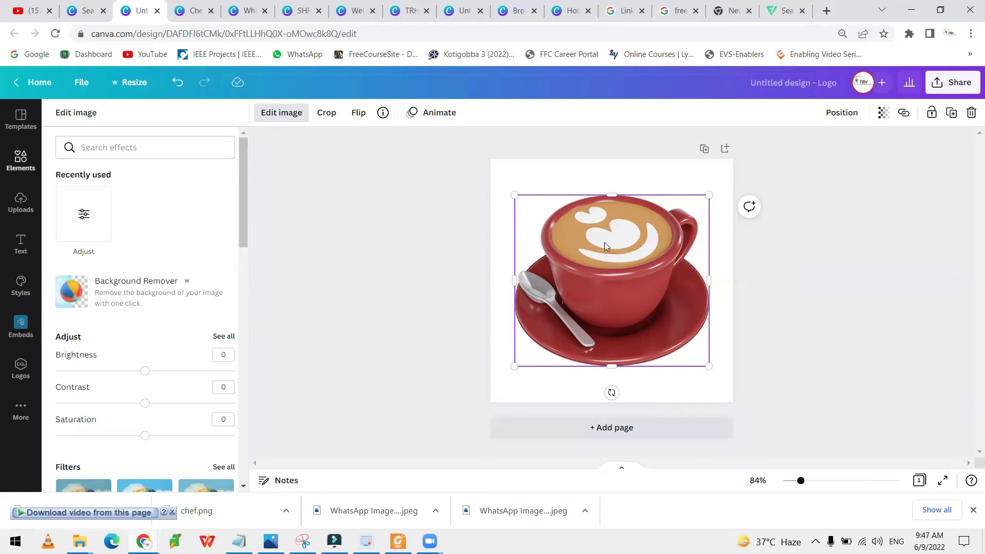
pyautogui.click(15, 83)
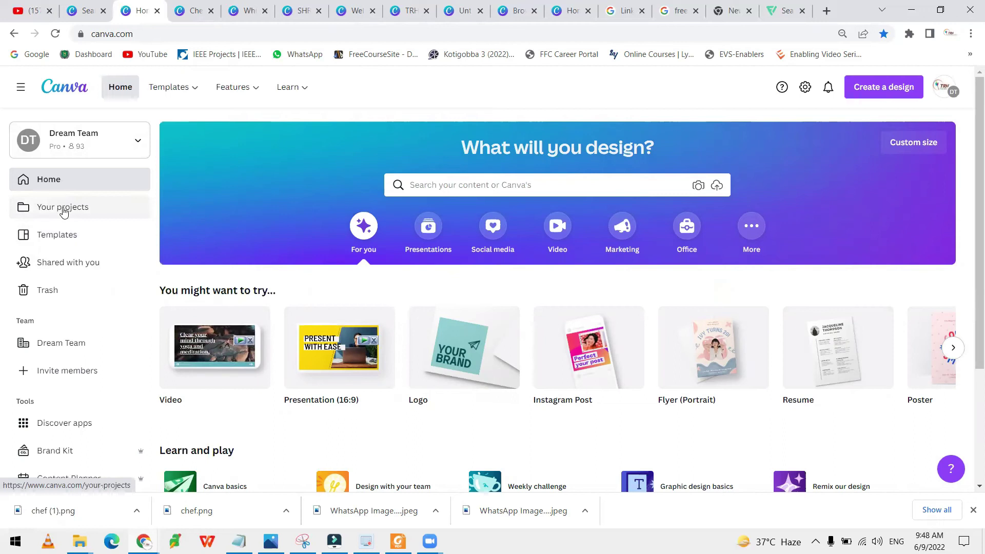
# - Switch back to the Chef's design and delete the circles from page 6
pyautogui.click(194, 11)
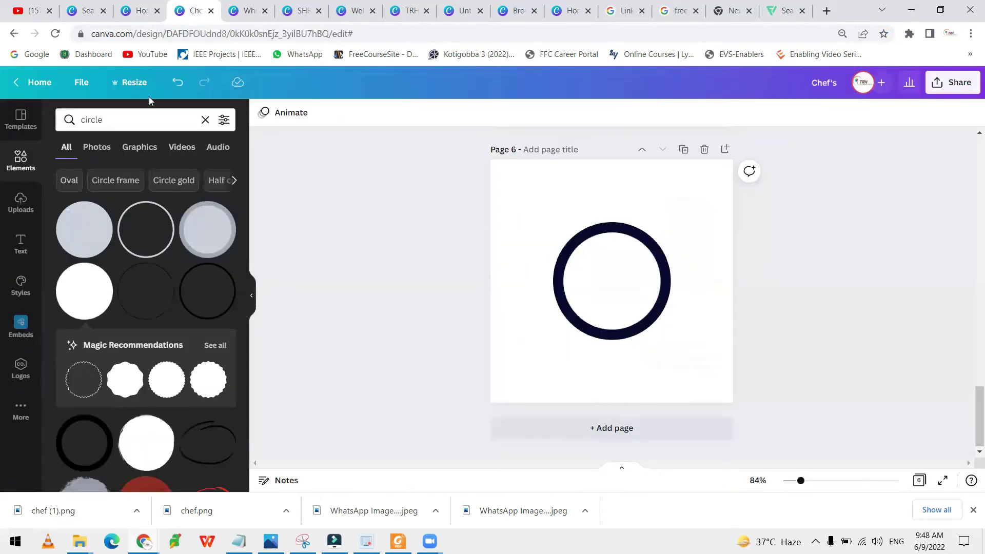
pyautogui.click(631, 327)
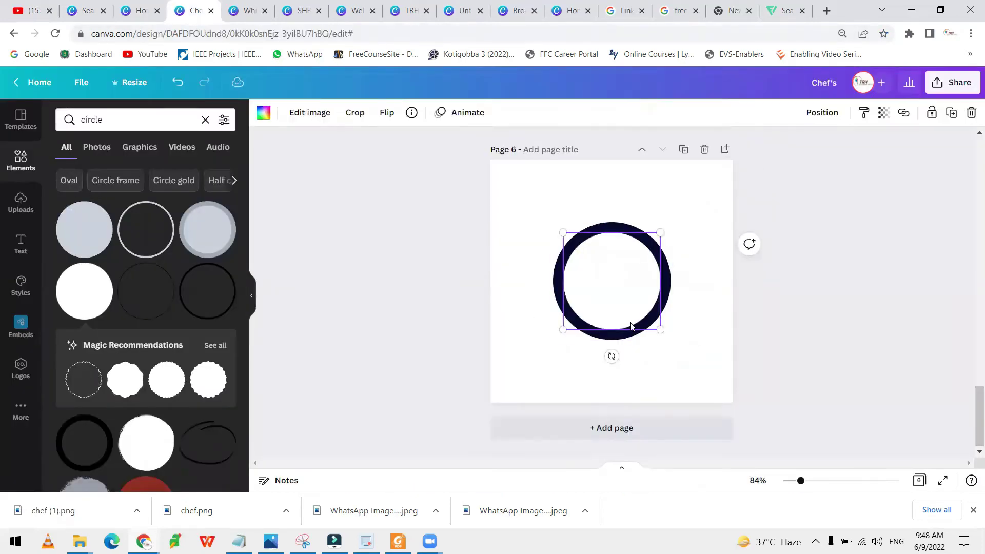
pyautogui.press('Delete')
# - Search the elements for "COFEE" and place the steaming coffee cup line graphic at the center of page 6
pyautogui.click(16, 162)
pyautogui.write('cof')
pyautogui.press('Down')
pyautogui.press('Return')
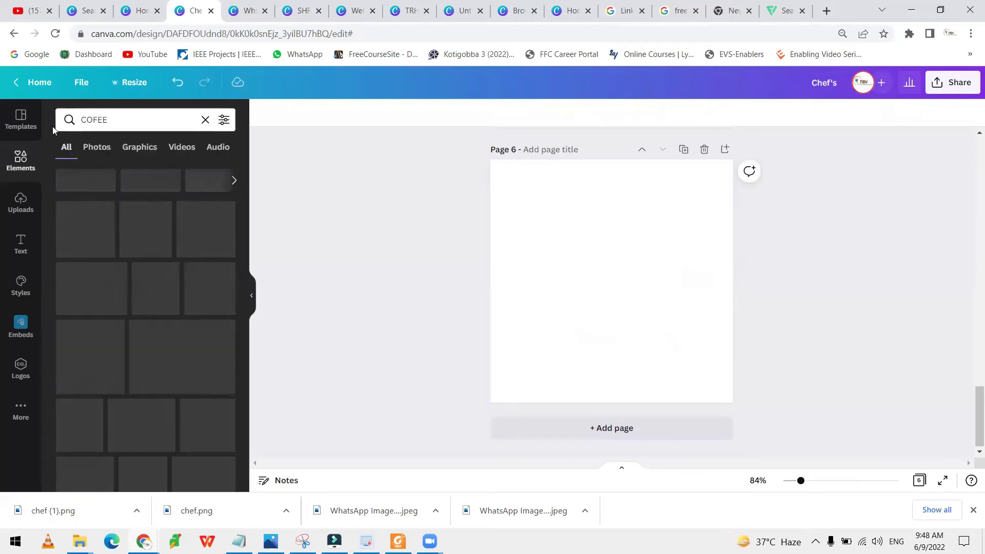
pyautogui.scroll(-3, 112, 310)
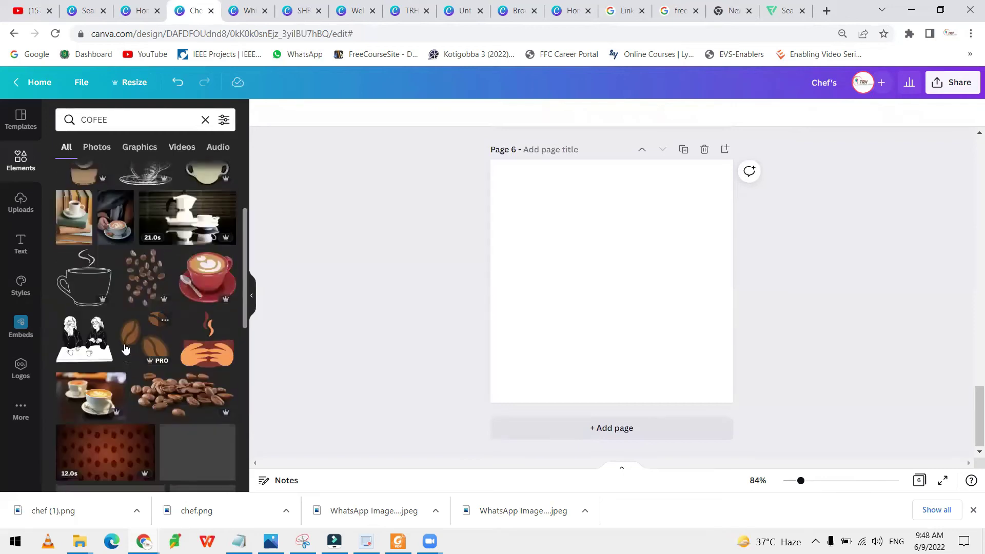
pyautogui.scroll(3, 126, 349)
pyautogui.click(205, 230)
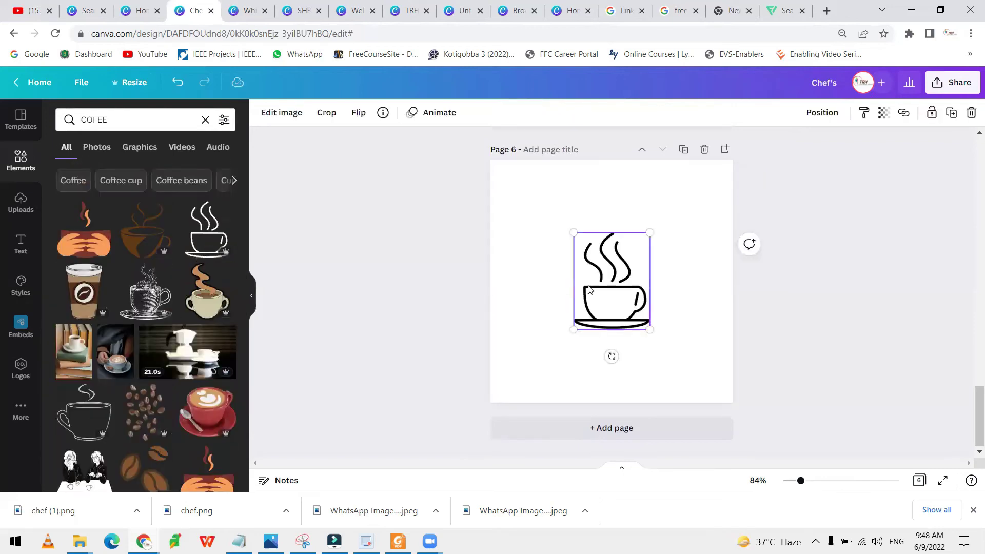
# - Move the coffee cup graphic up and left on page 6, open its image editing options and leave the design
pyautogui.moveTo(589, 283); pyautogui.dragTo(577, 263)
pyautogui.click(282, 112)
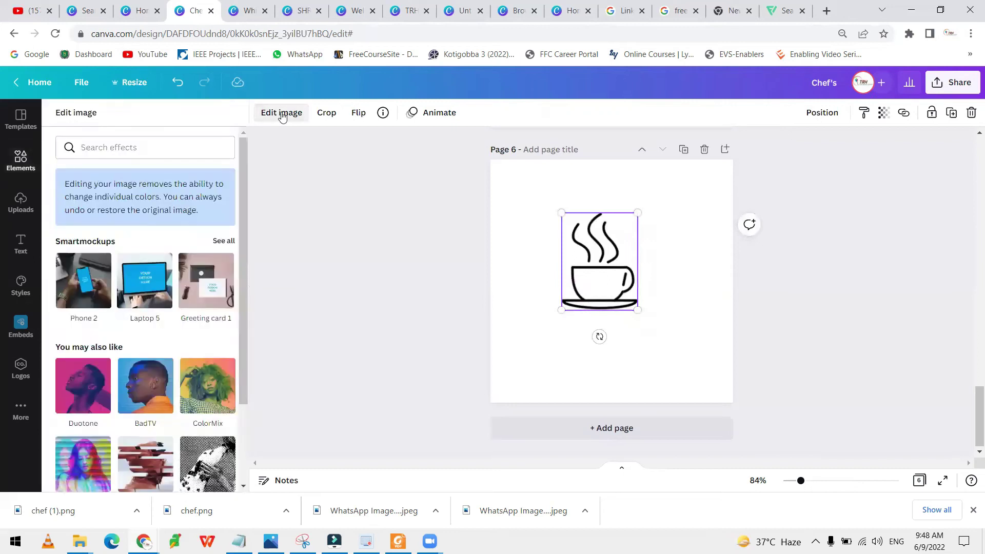
pyautogui.click(15, 82)
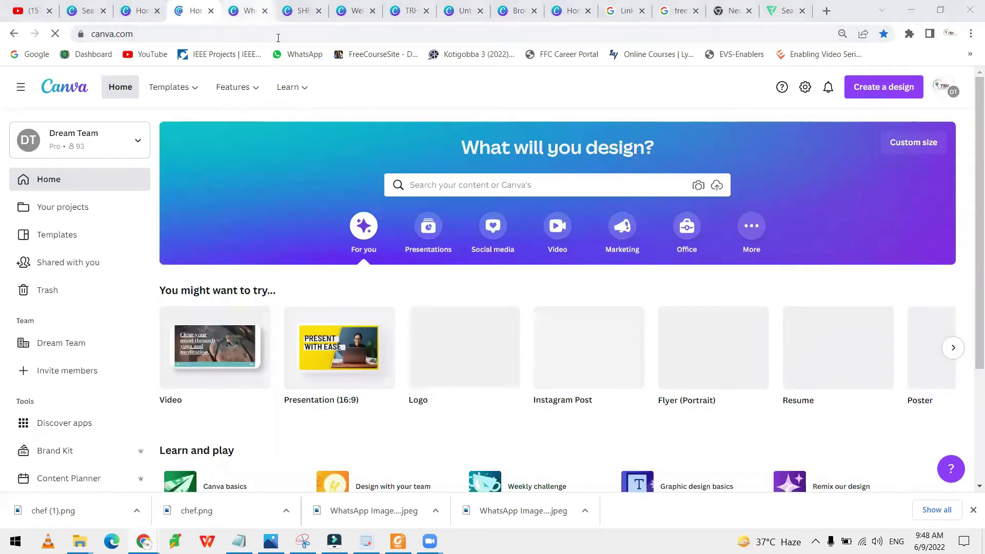
# - Create a blank logo design from the home page and search its templates for "COFEE LOGO"
pyautogui.hotkey('ctrl', 'Tab')
pyautogui.click(189, 10)
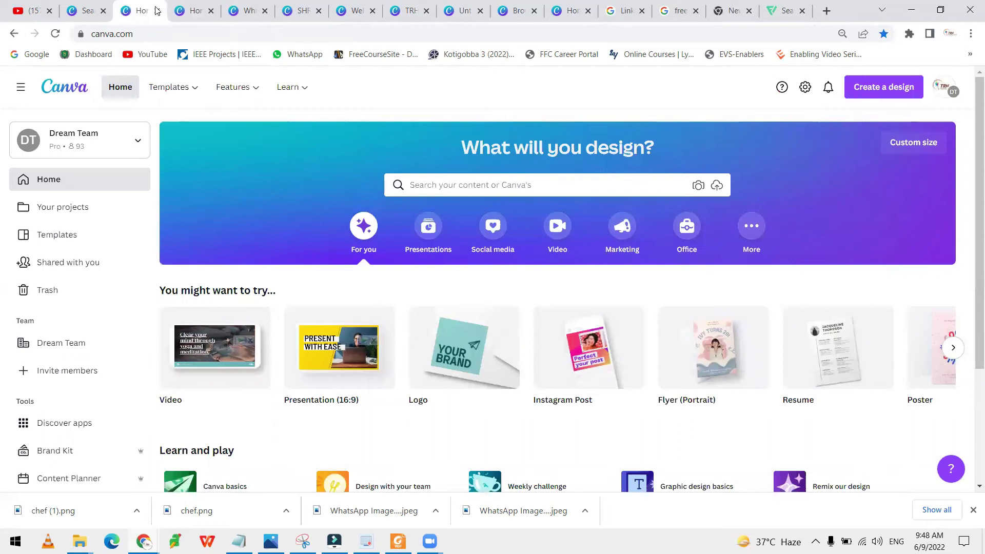
pyautogui.click(444, 350)
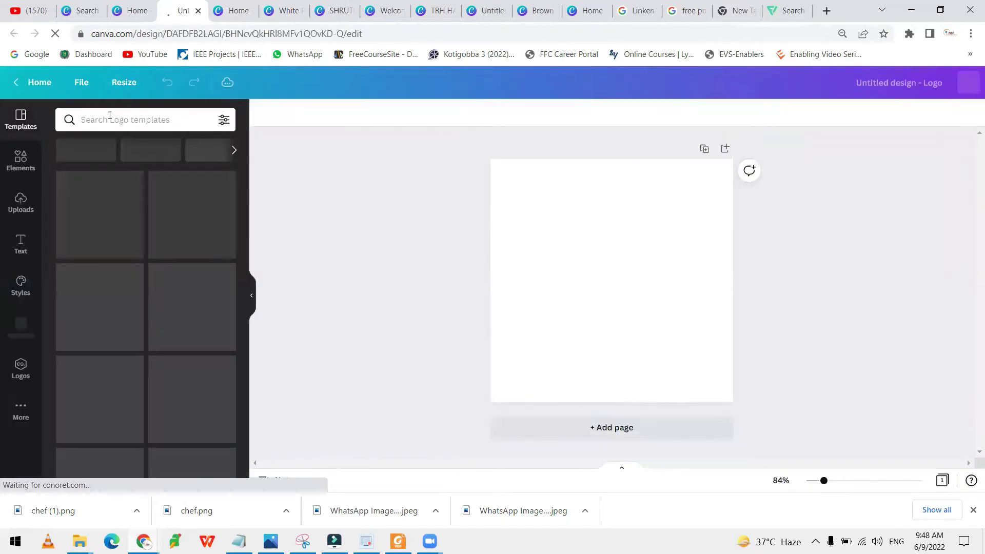
pyautogui.click(109, 115)
pyautogui.write('cof')
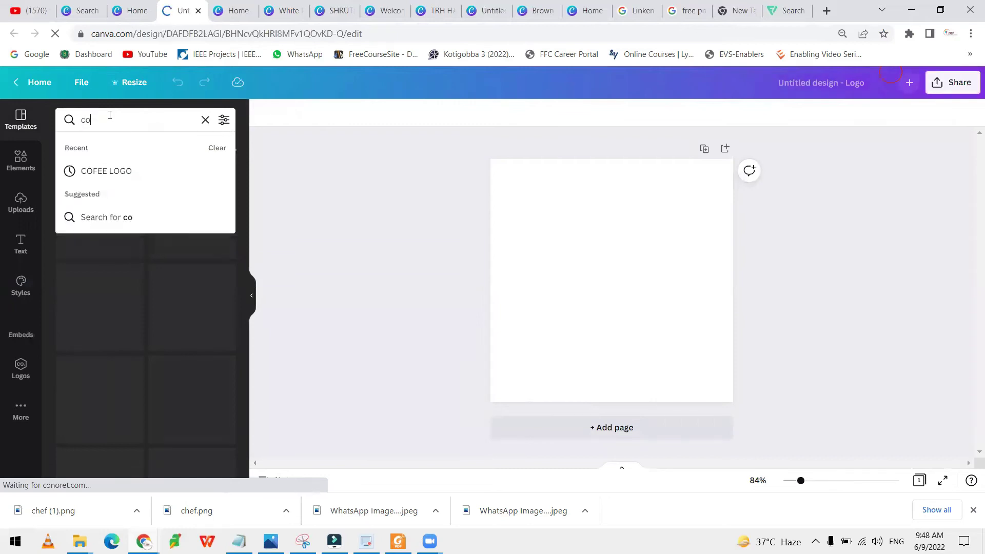
pyautogui.click(132, 171)
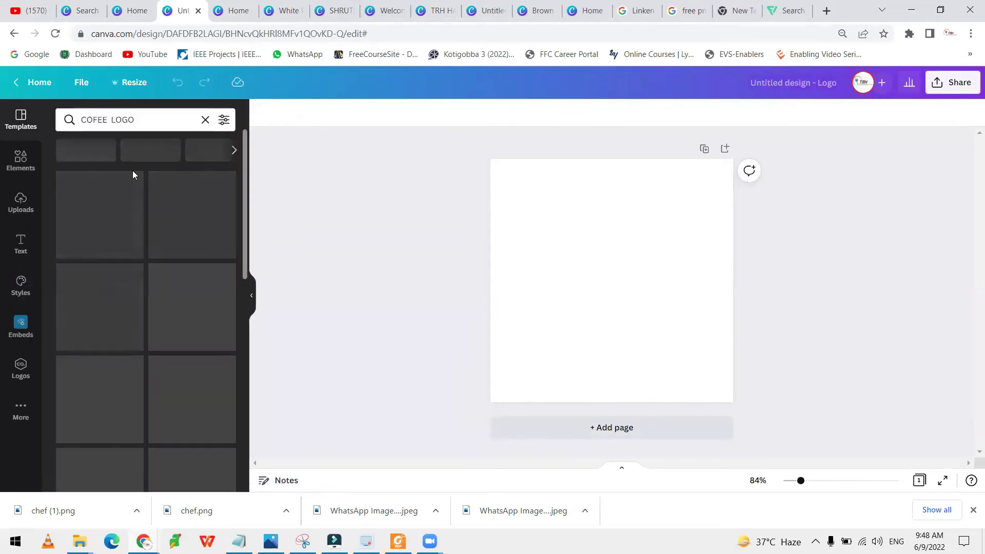
# - Search the elements for "COFEE" and place the brown steaming cup graphic slightly above the centre of the page
pyautogui.click(21, 160)
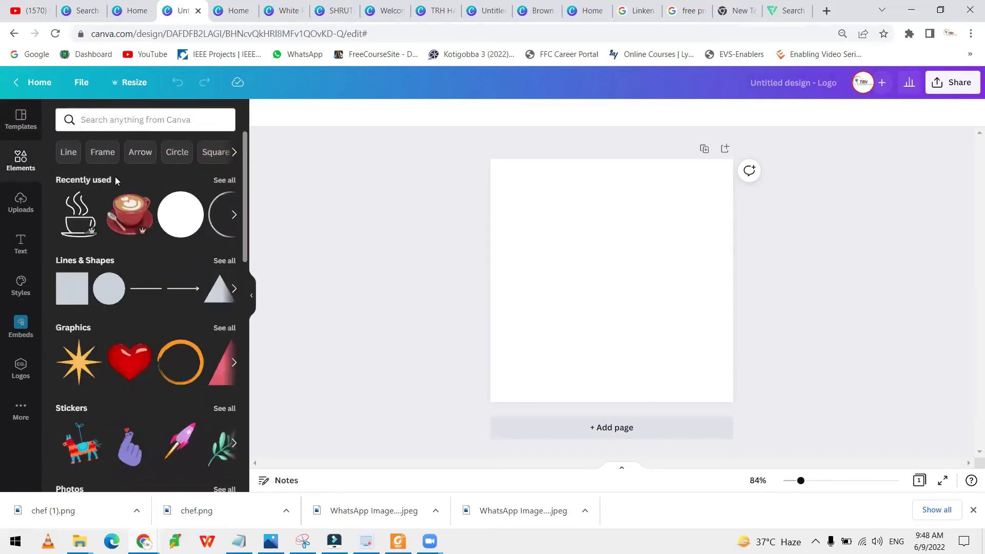
pyautogui.scroll(-2, 205, 305)
pyautogui.scroll(2, 143, 231)
pyautogui.click(179, 119)
pyautogui.click(139, 161)
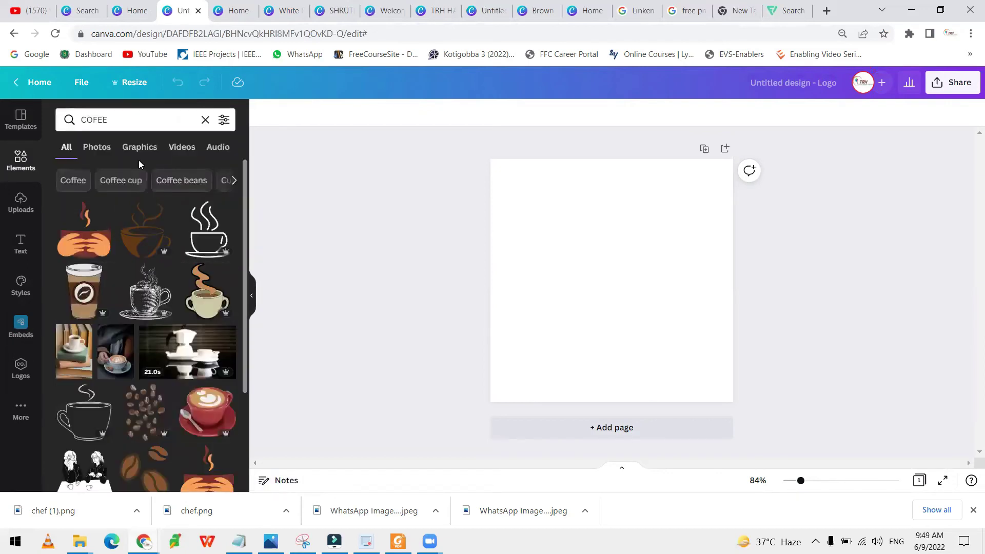
pyautogui.click(144, 245)
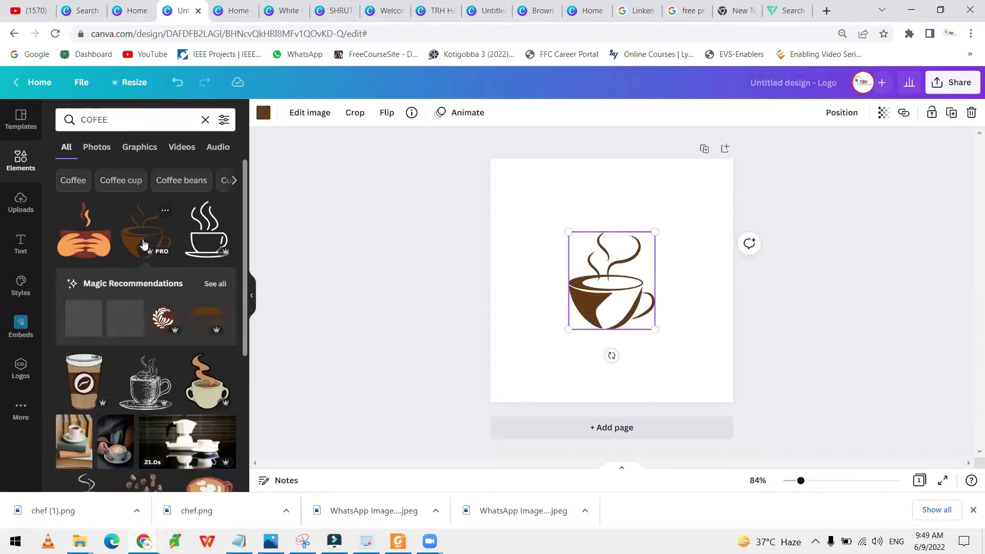
pyautogui.moveTo(615, 289); pyautogui.dragTo(618, 261)
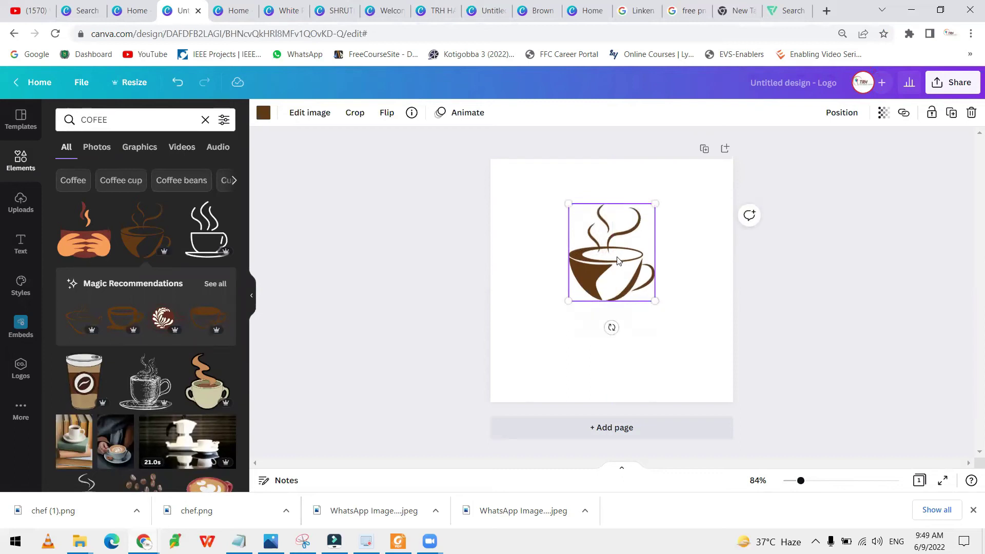
# - Recolor the cup graphic black and move it down to the middle of the page
pyautogui.click(268, 121)
pyautogui.click(222, 304)
pyautogui.click(64, 271)
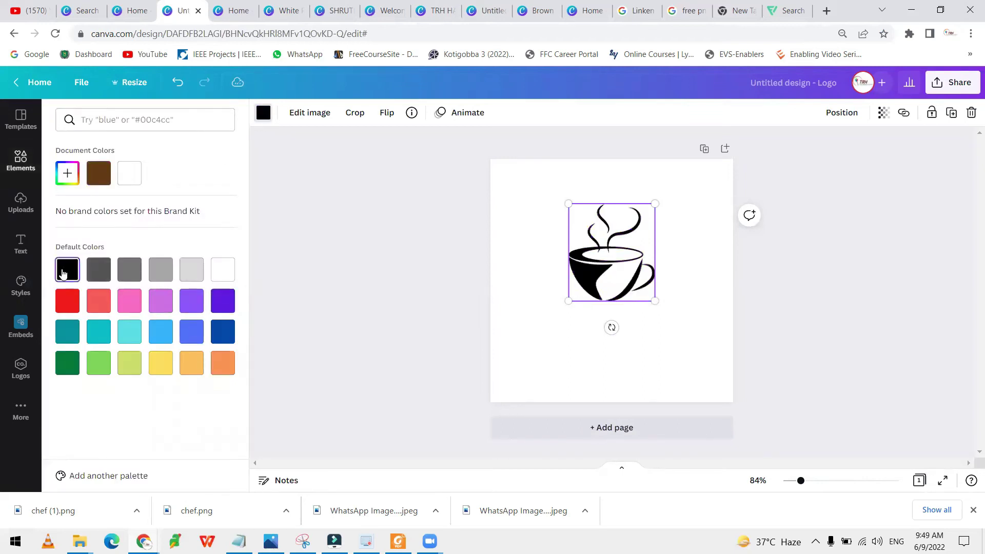
pyautogui.moveTo(618, 276); pyautogui.dragTo(617, 293)
pyautogui.click(648, 348)
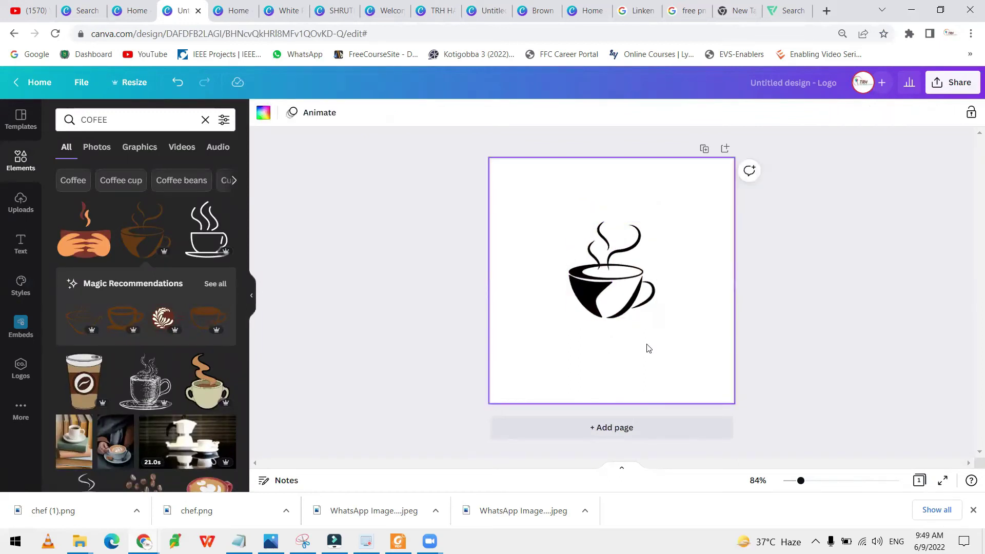
# - Search the elements for "HEXAGON", add the solid white hexagon and enlarge it to about 372 by 322 over the cup
pyautogui.click(144, 119)
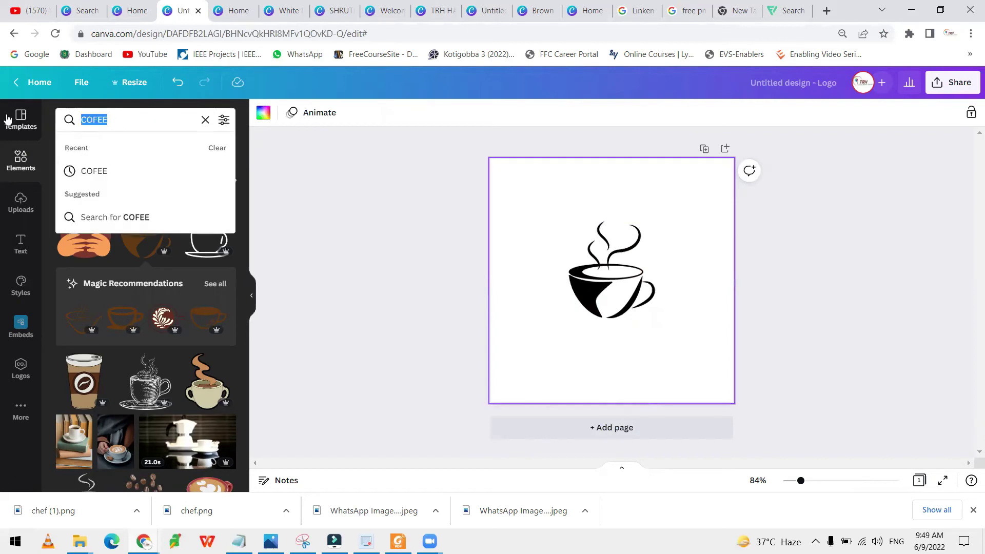
pyautogui.write('hex')
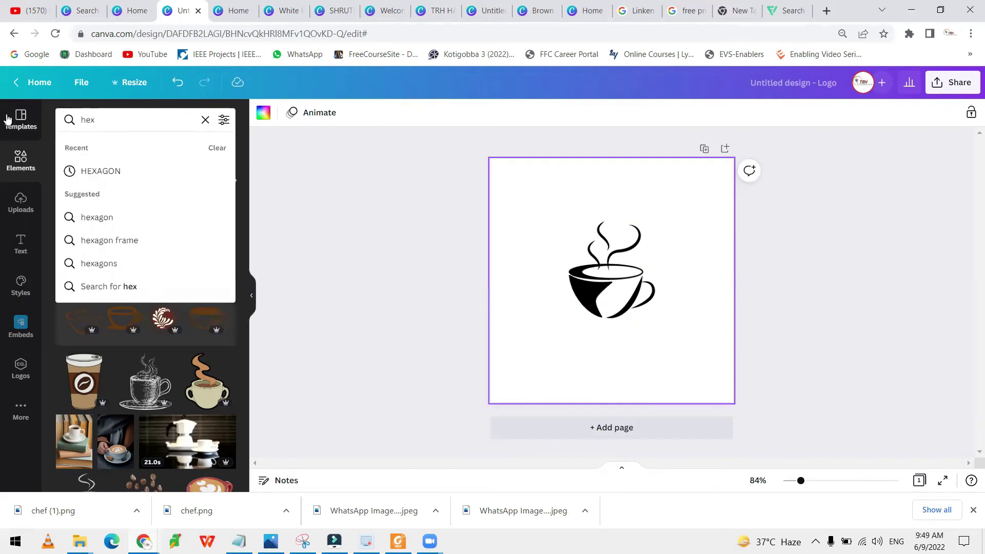
pyautogui.click(118, 171)
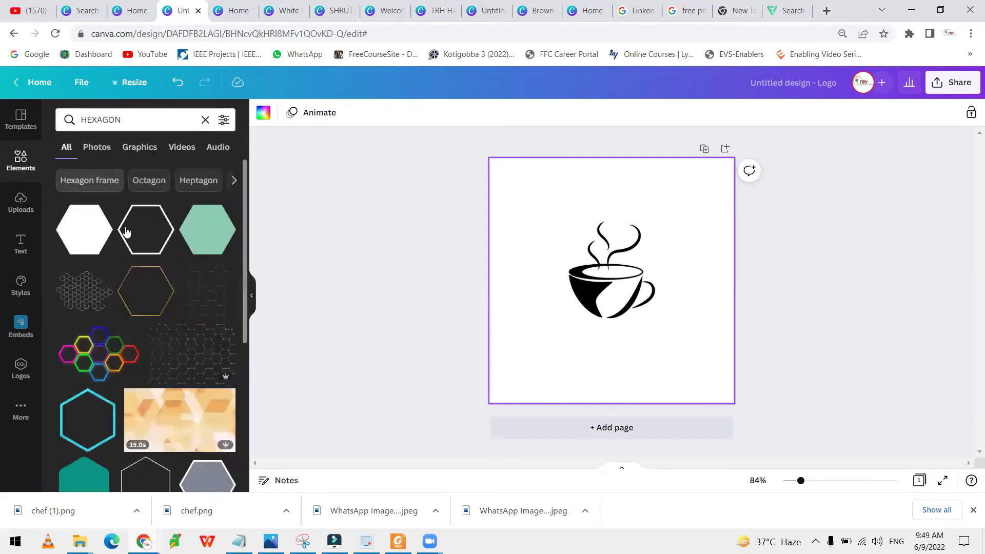
pyautogui.click(95, 234)
pyautogui.moveTo(611, 303); pyautogui.dragTo(699, 338)
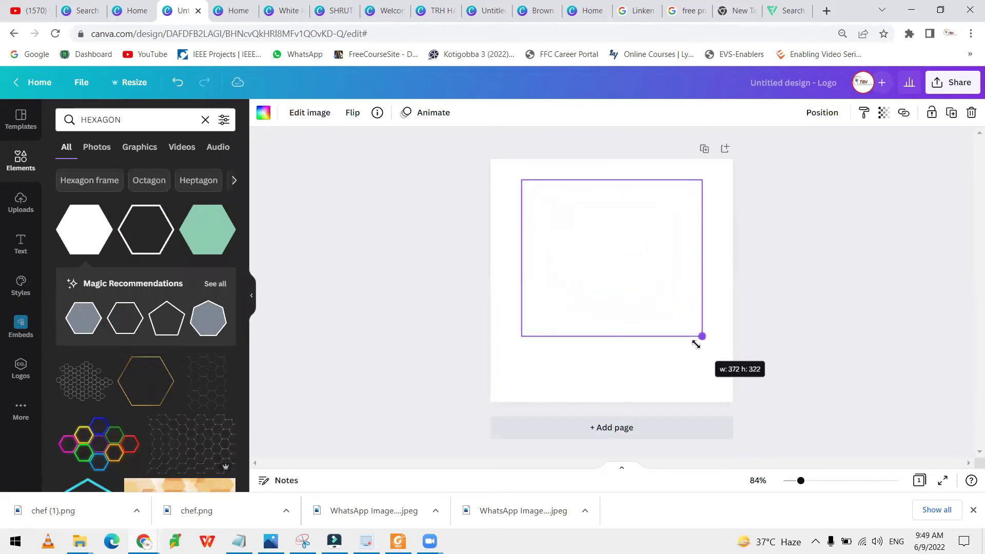
# - Try black and purple fills on the hexagon
pyautogui.click(263, 114)
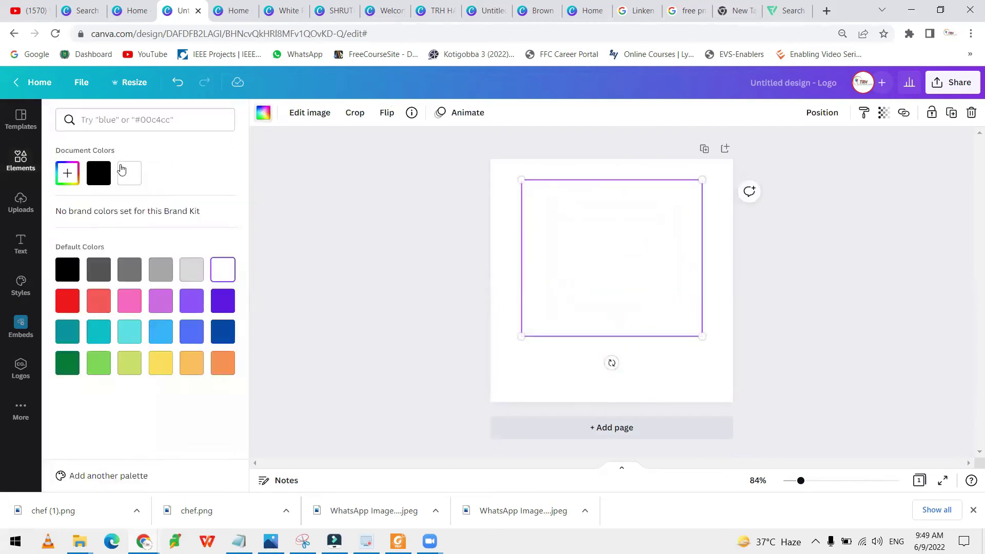
pyautogui.click(99, 173)
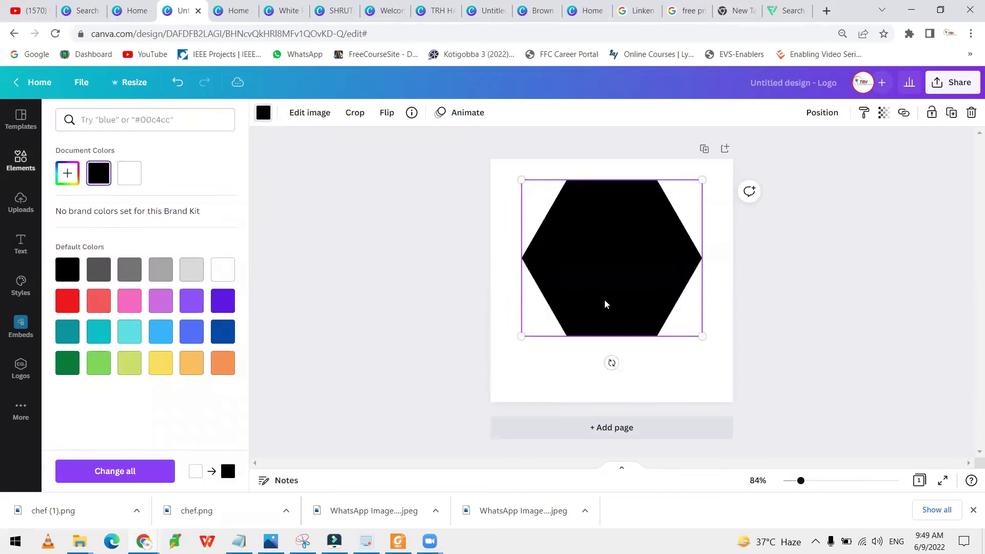
pyautogui.click(159, 301)
pyautogui.click(192, 300)
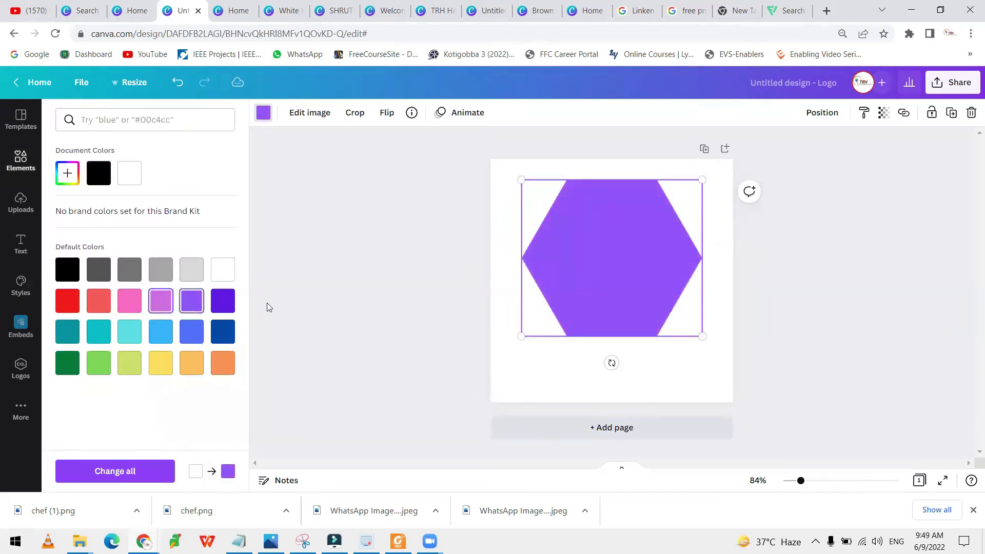
# - Send the hexagon behind the coffee cup and move it down around the cup
pyautogui.rightClick(553, 249)
pyautogui.click(623, 376)
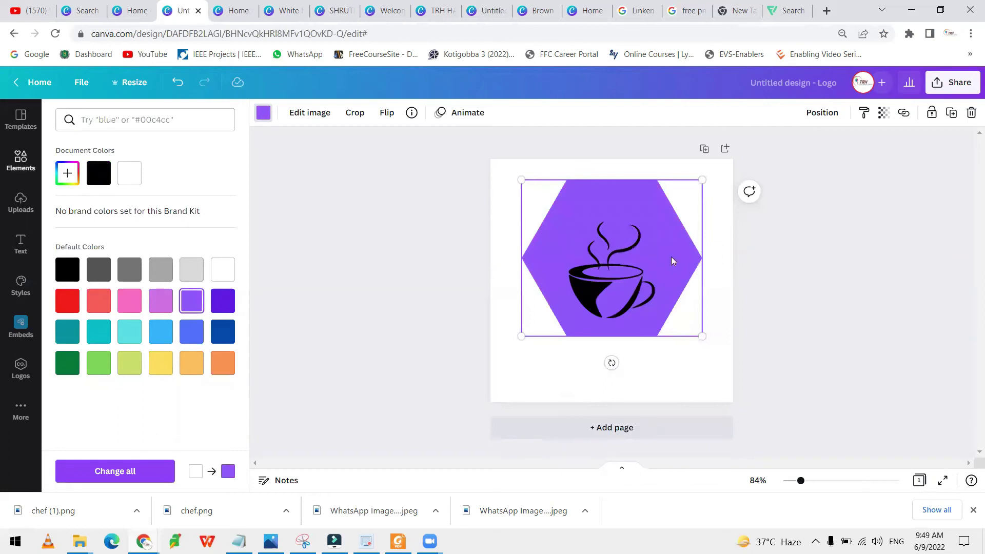
pyautogui.moveTo(673, 261); pyautogui.dragTo(666, 284)
# - Try the grey shades on the hexagon and set its fill to the lightest grey
pyautogui.click(101, 266)
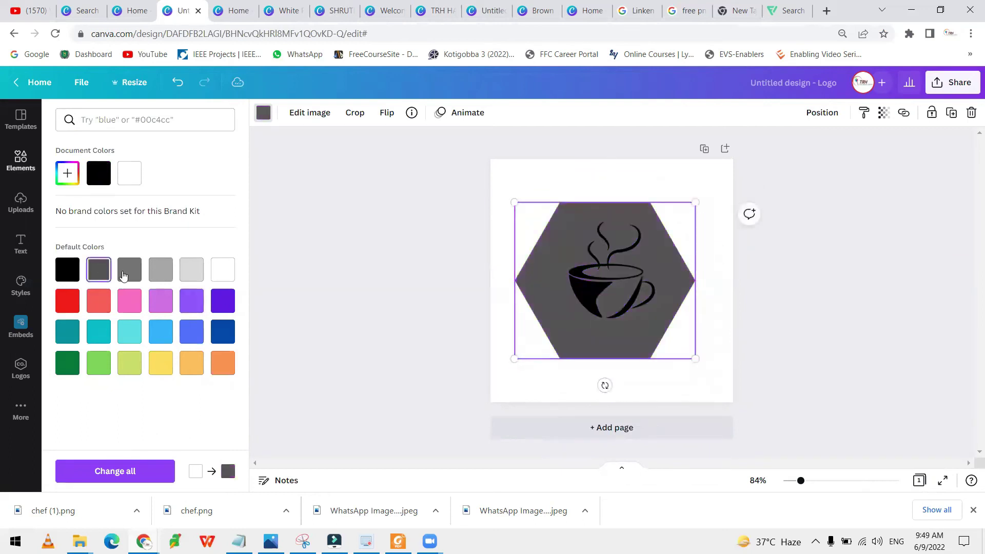
pyautogui.click(123, 275)
pyautogui.click(169, 277)
pyautogui.click(195, 276)
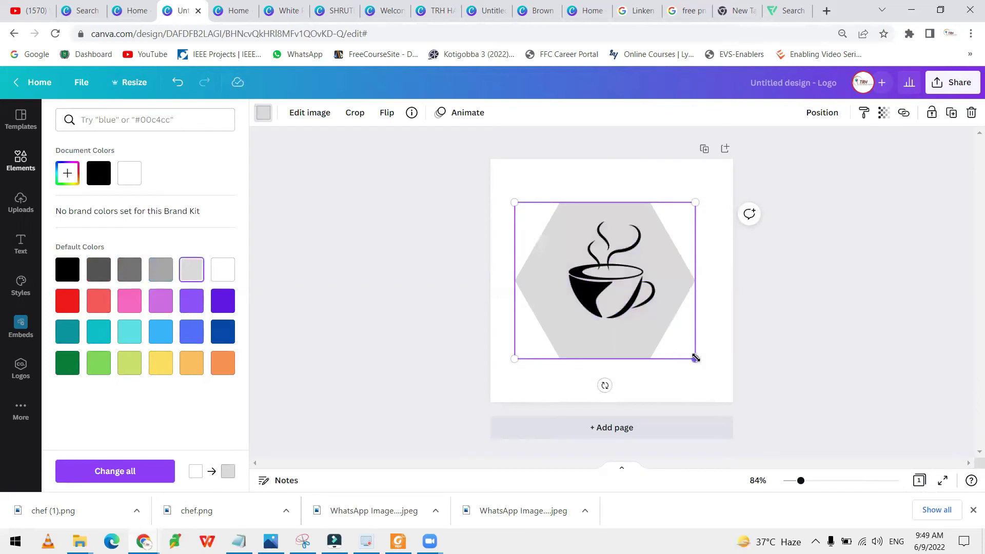
# - Shrink the grey hexagon to fit closely around the cup and center it on the page
pyautogui.moveTo(695, 357); pyautogui.dragTo(676, 340)
pyautogui.moveTo(664, 290); pyautogui.dragTo(662, 297)
pyautogui.press('Escape')
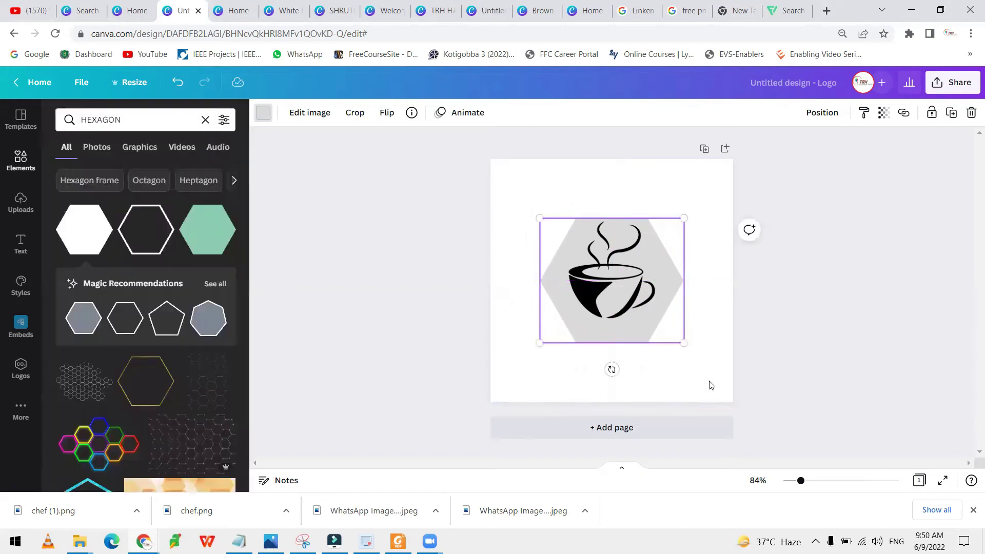
pyautogui.click(681, 401)
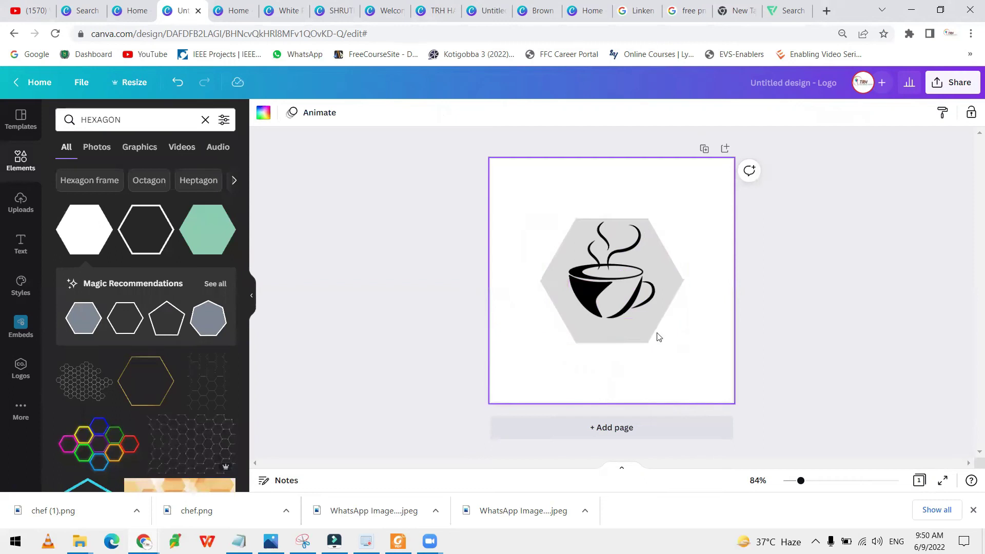
# - Scale the cup and hexagon down together into a small icon near the left edge of the page
pyautogui.moveTo(505, 189); pyautogui.dragTo(723, 380)
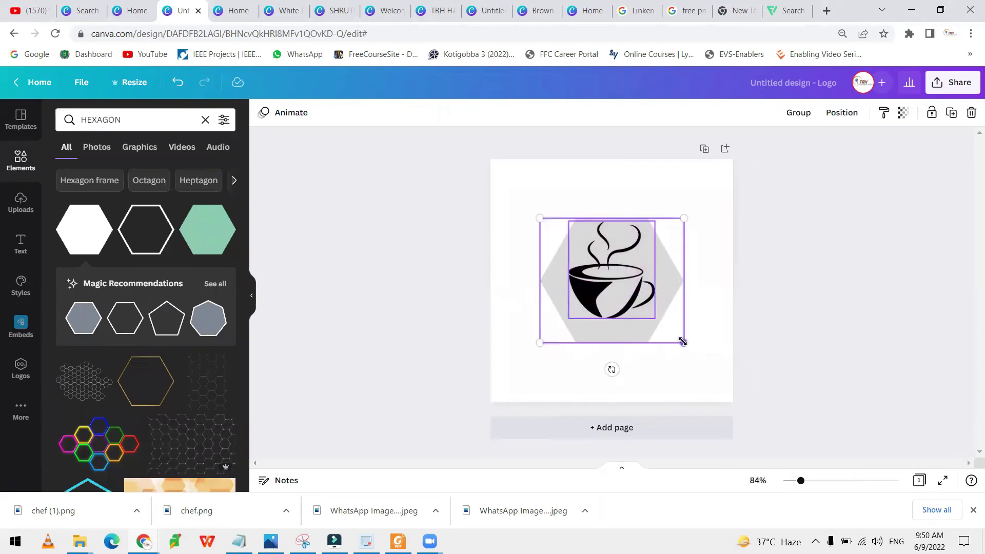
pyautogui.moveTo(683, 341); pyautogui.dragTo(555, 278)
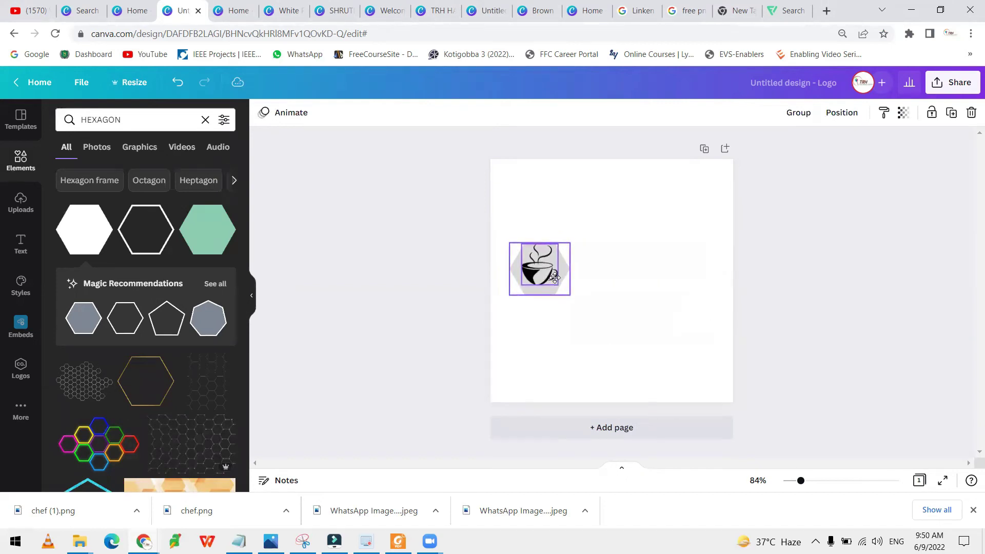
pyautogui.click(577, 319)
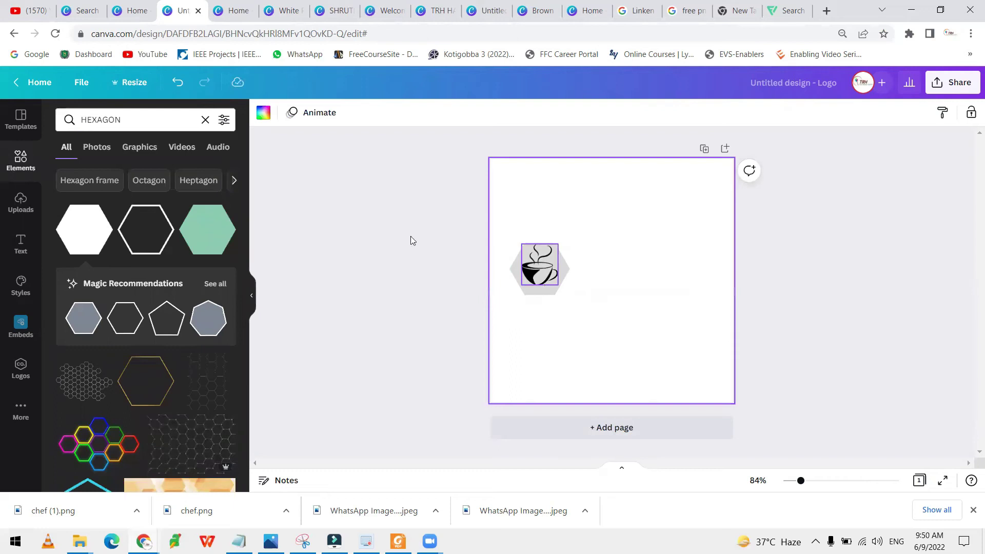
# - Add a heading reading "Coffee Shop" and place it directly to the right of the hexagon icon
pyautogui.click(24, 240)
pyautogui.click(97, 173)
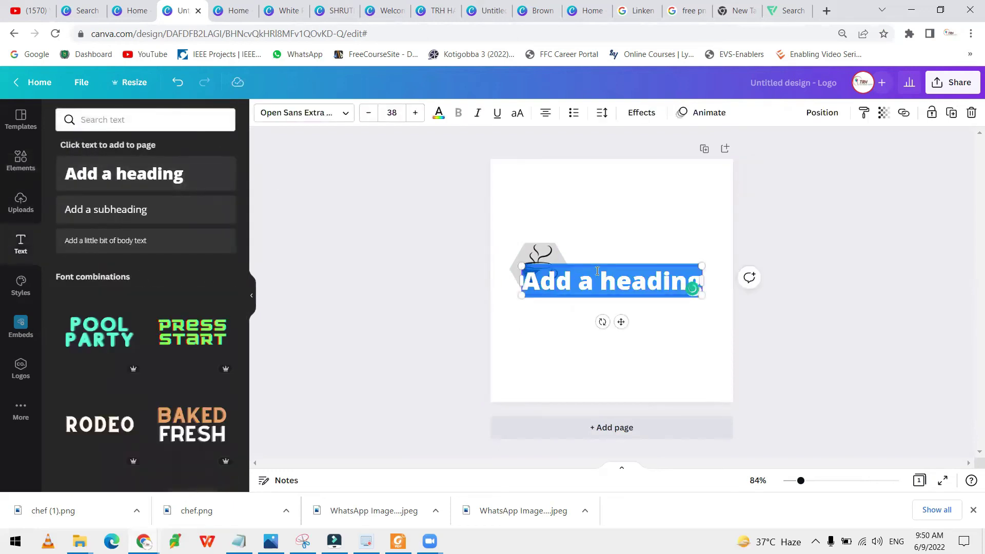
pyautogui.write('Ca')
pyautogui.press('BackSpace')
pyautogui.write('offer')
pyautogui.press('BackSpace')
pyautogui.write('e S')
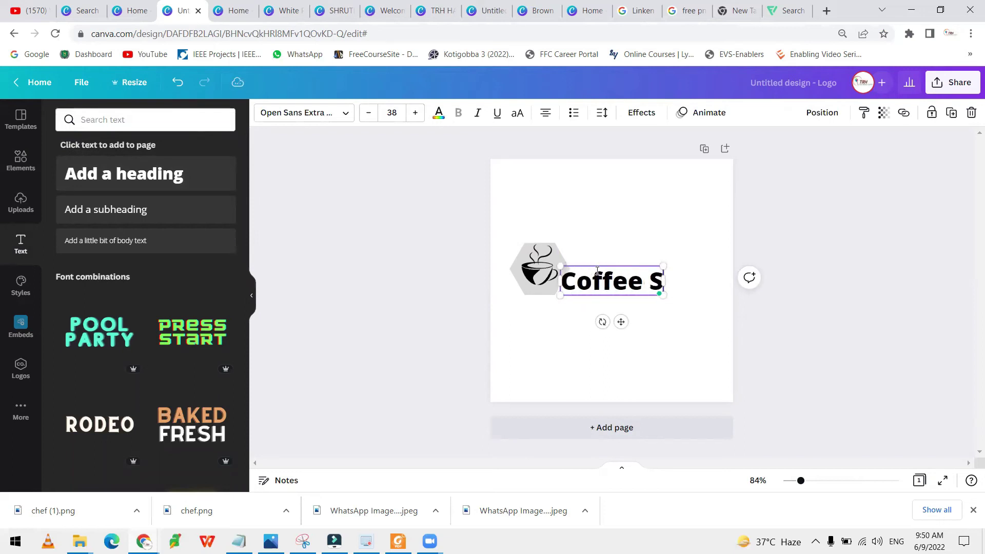
pyautogui.write('hop')
pyautogui.moveTo(636, 323); pyautogui.dragTo(652, 313)
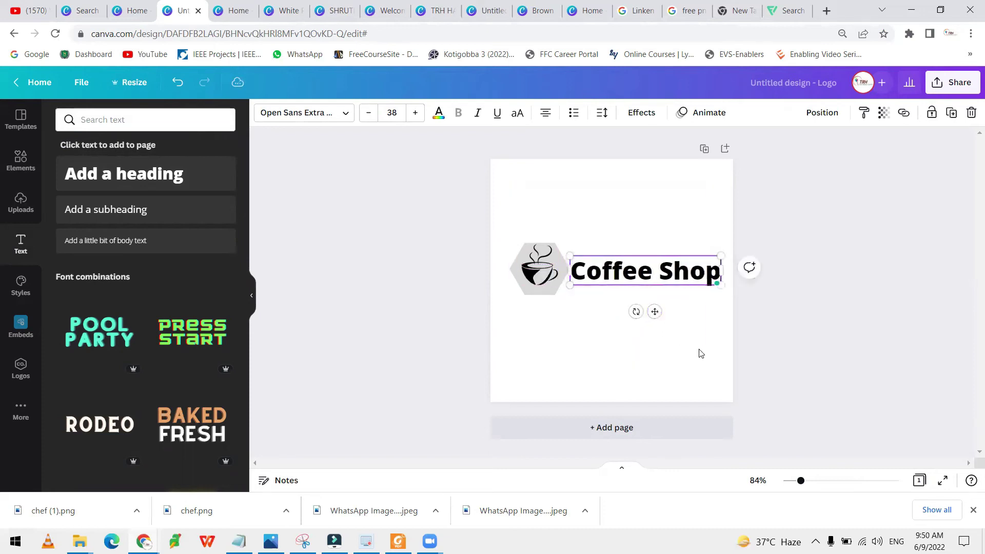
pyautogui.click(593, 340)
pyautogui.click(534, 281)
pyautogui.click(592, 352)
pyautogui.moveTo(506, 226); pyautogui.dragTo(724, 344)
pyautogui.click(672, 348)
# - Try several fonts on the "Coffee Shop" heading and set it to Blueberry
pyautogui.click(645, 271)
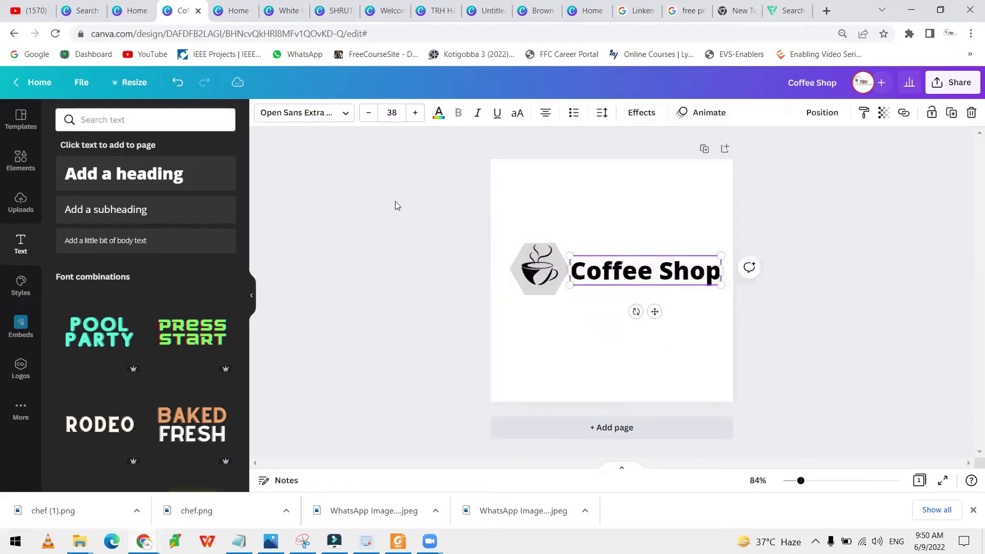
pyautogui.click(325, 120)
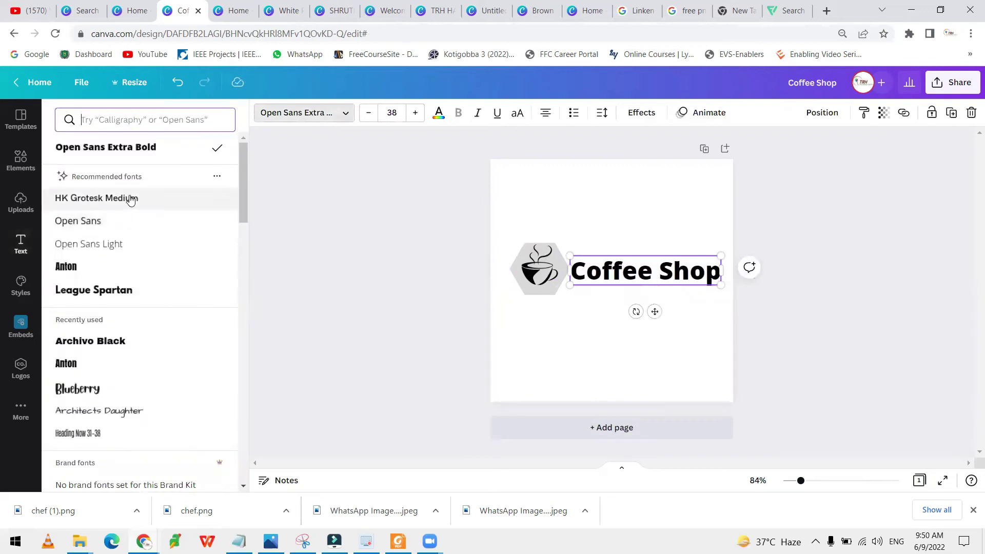
pyautogui.click(123, 244)
pyautogui.click(121, 288)
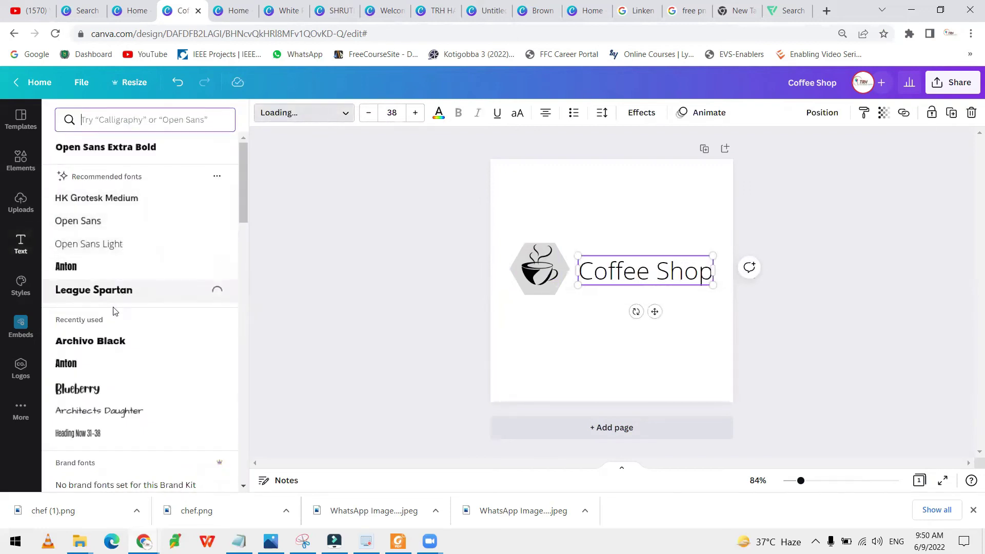
pyautogui.click(105, 366)
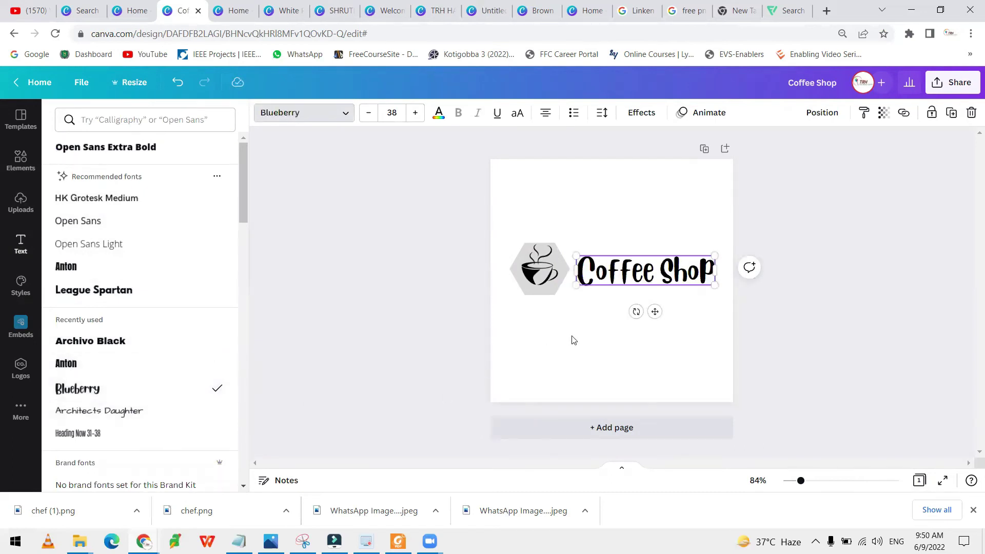
# - Select the cup and hexagon together and enlarge them slightly beside the "Coffee Shop" heading
pyautogui.click(557, 355)
pyautogui.click(551, 277)
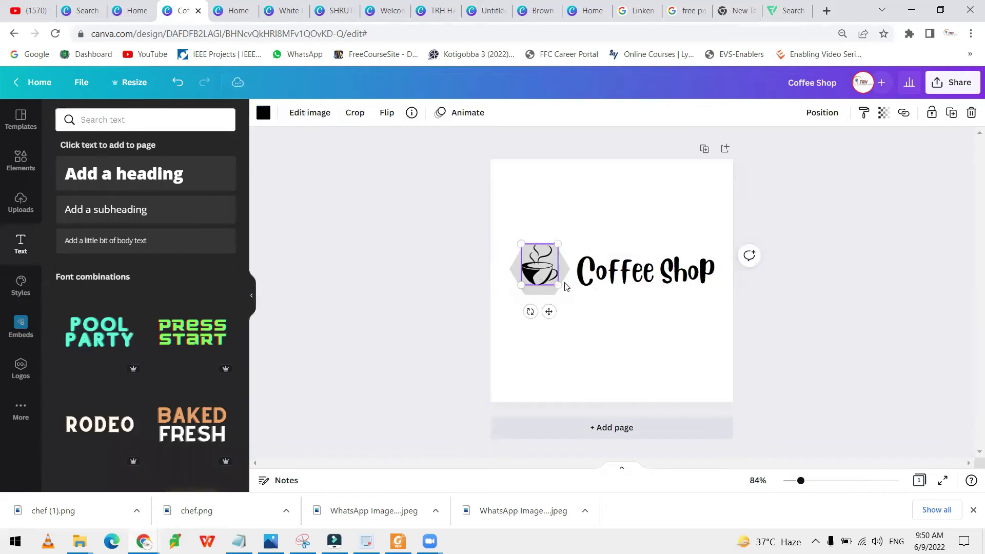
pyautogui.click(577, 314)
pyautogui.moveTo(501, 231); pyautogui.dragTo(574, 312)
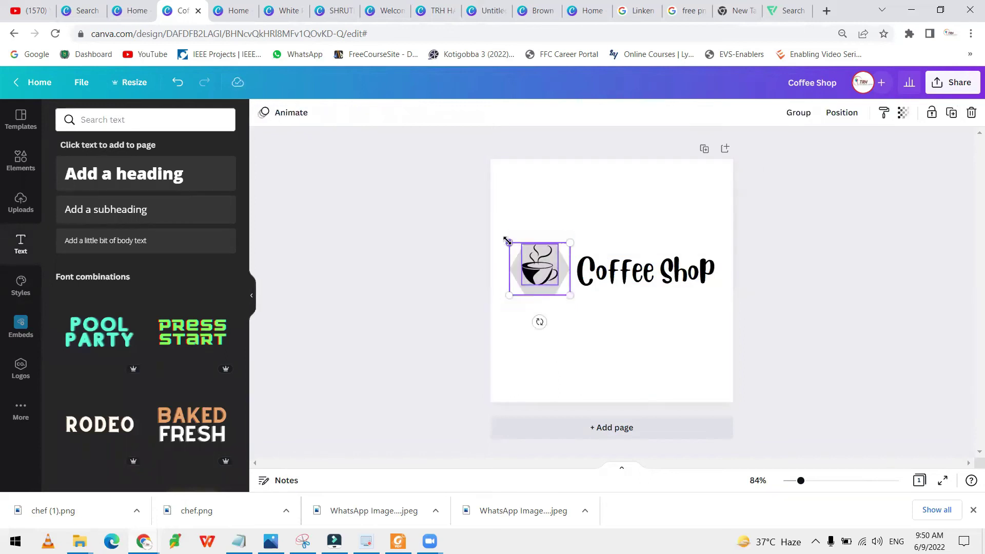
pyautogui.moveTo(503, 239); pyautogui.dragTo(495, 232)
pyautogui.click(610, 337)
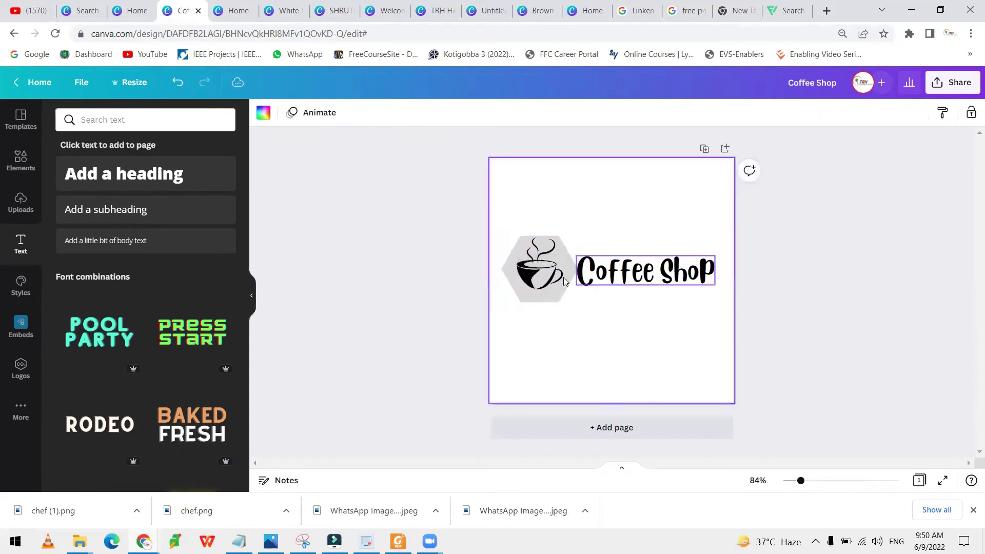
# - Try to reposition the cup inside the hexagon and undo the last moves
pyautogui.click(539, 267)
pyautogui.moveTo(559, 275); pyautogui.dragTo(541, 284)
pyautogui.click(551, 303)
pyautogui.click(541, 288)
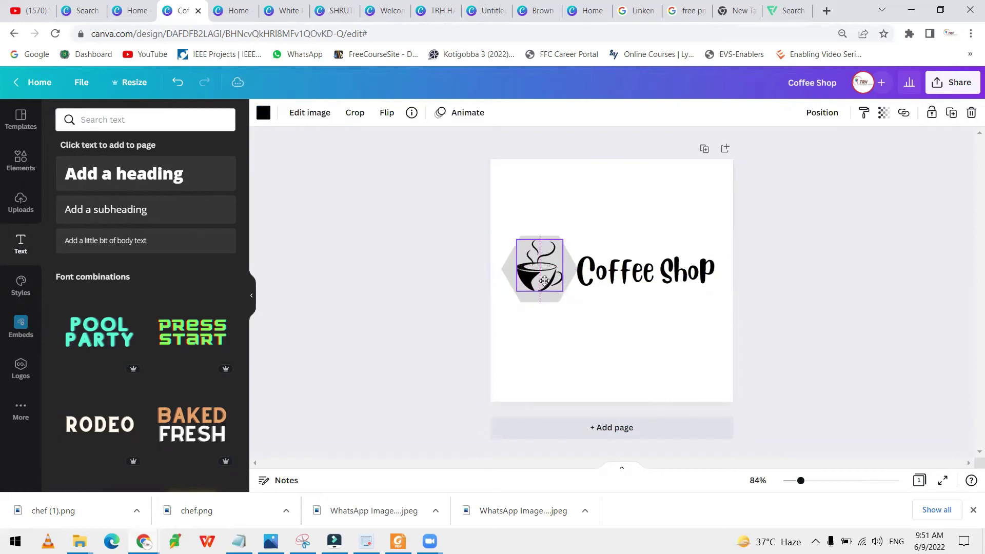
pyautogui.hotkey('ctrl', 'z')
pyautogui.click(495, 258)
pyautogui.hotkey('ctrl', 'z')
# - Recolor the hexagon black and the cup white
pyautogui.click(263, 112)
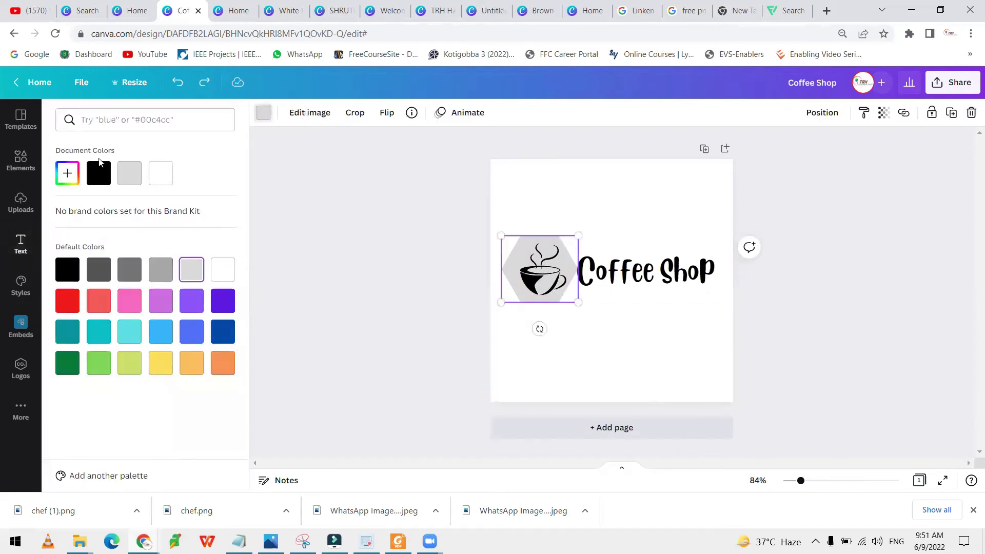
pyautogui.click(99, 173)
pyautogui.click(553, 283)
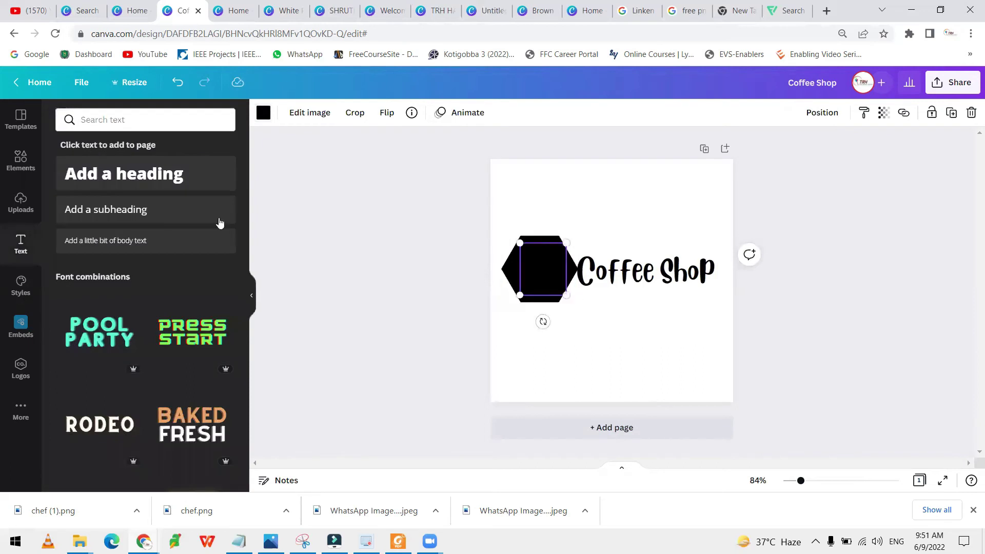
pyautogui.click(264, 112)
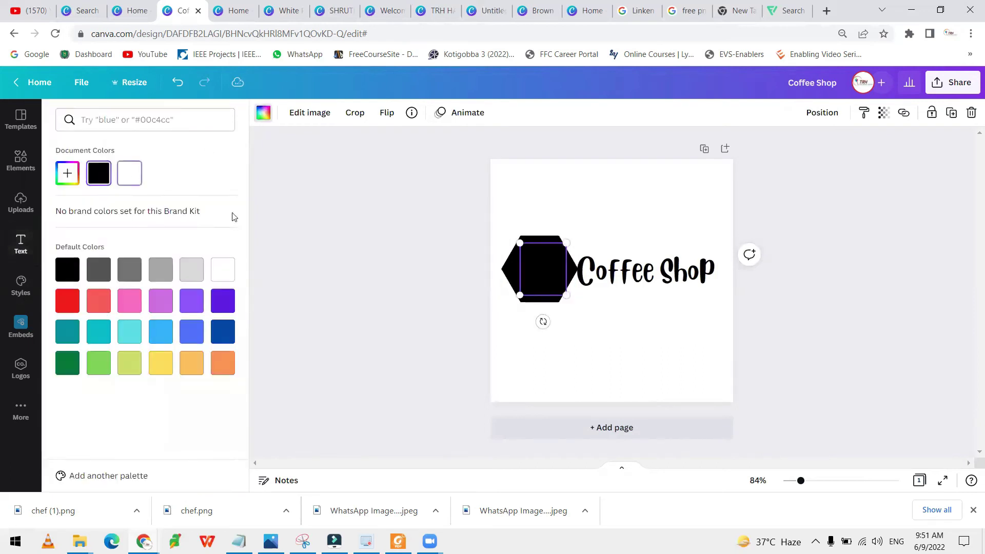
pyautogui.click(222, 269)
# - Center the cup horizontally in the black hexagon and shift the "Coffee Shop" heading slightly right and down
pyautogui.click(591, 356)
pyautogui.moveTo(542, 287); pyautogui.dragTo(538, 285)
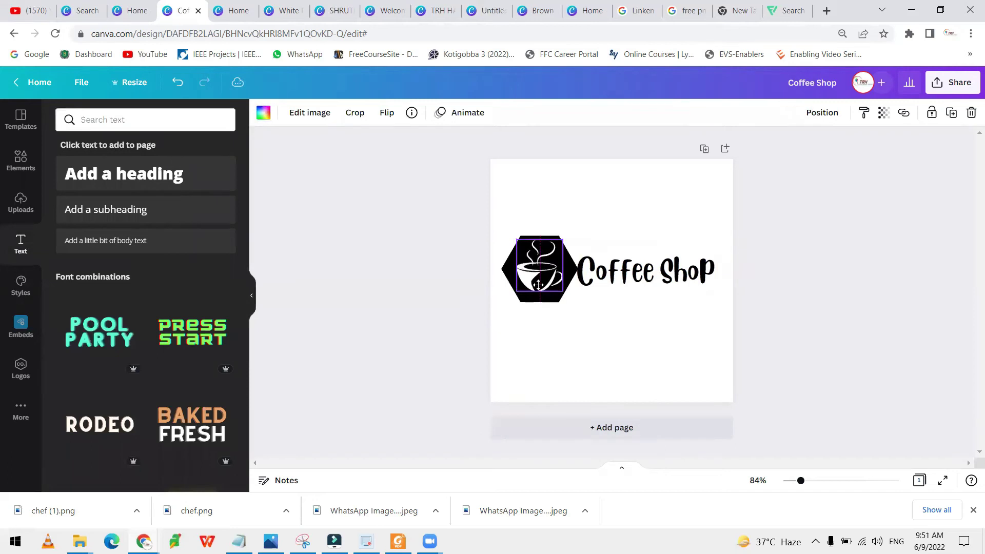
pyautogui.click(631, 343)
pyautogui.moveTo(665, 279); pyautogui.dragTo(672, 288)
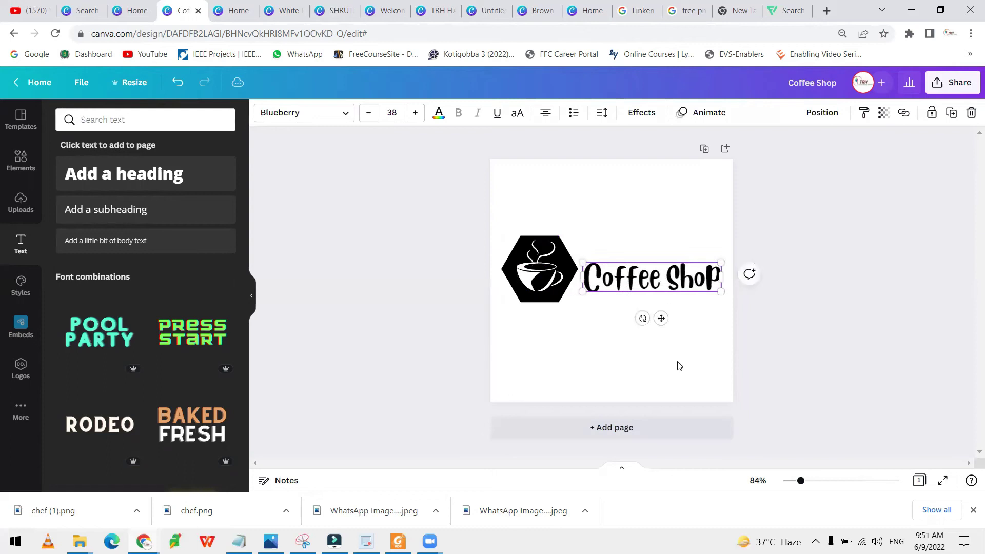
pyautogui.click(628, 346)
# - Add a second page and copy the cup-in-hexagon icon from page 1 onto it
pyautogui.click(622, 414)
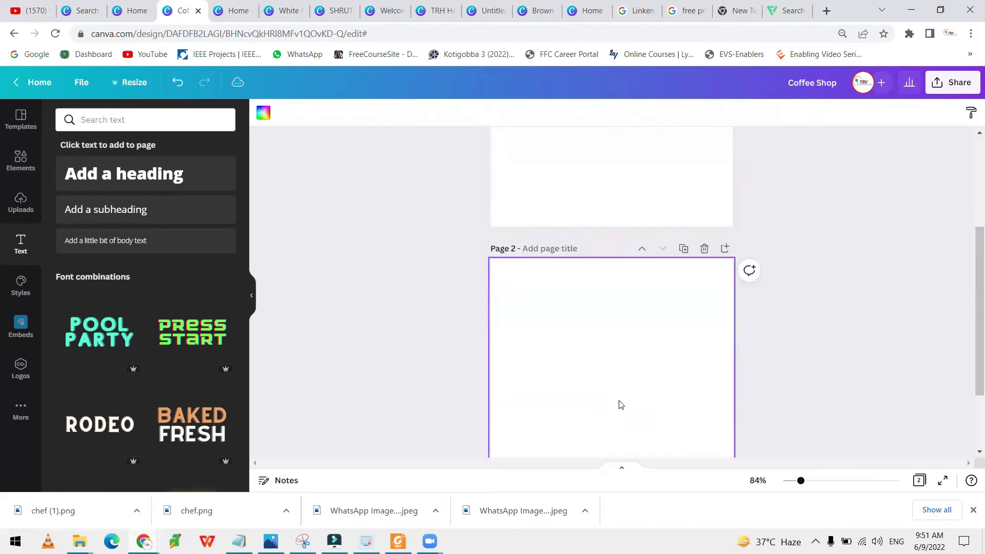
pyautogui.scroll(3, 619, 405)
pyautogui.moveTo(554, 299); pyautogui.dragTo(581, 314)
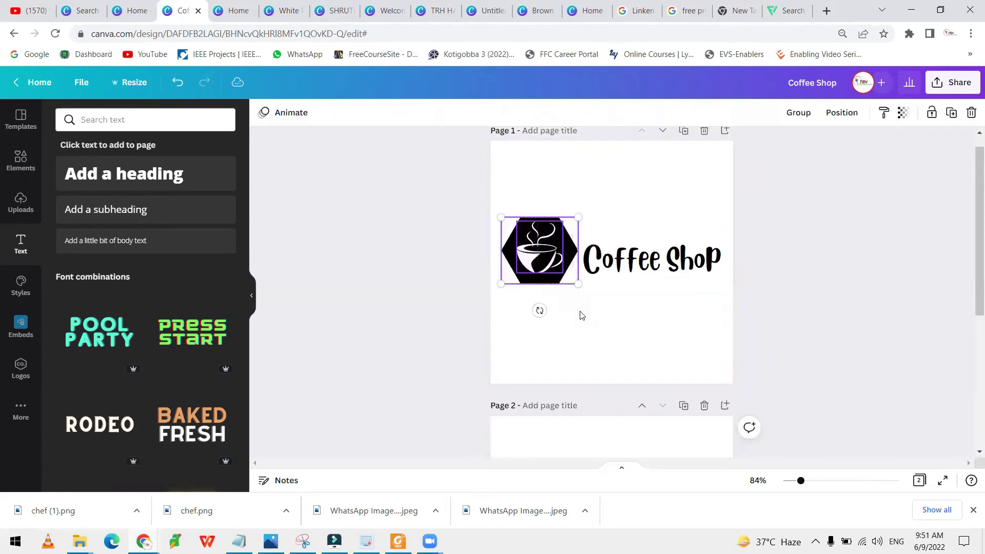
pyautogui.hotkey('ctrl', 'c')
pyautogui.scroll(-5, 585, 318)
pyautogui.hotkey('ctrl', 'v')
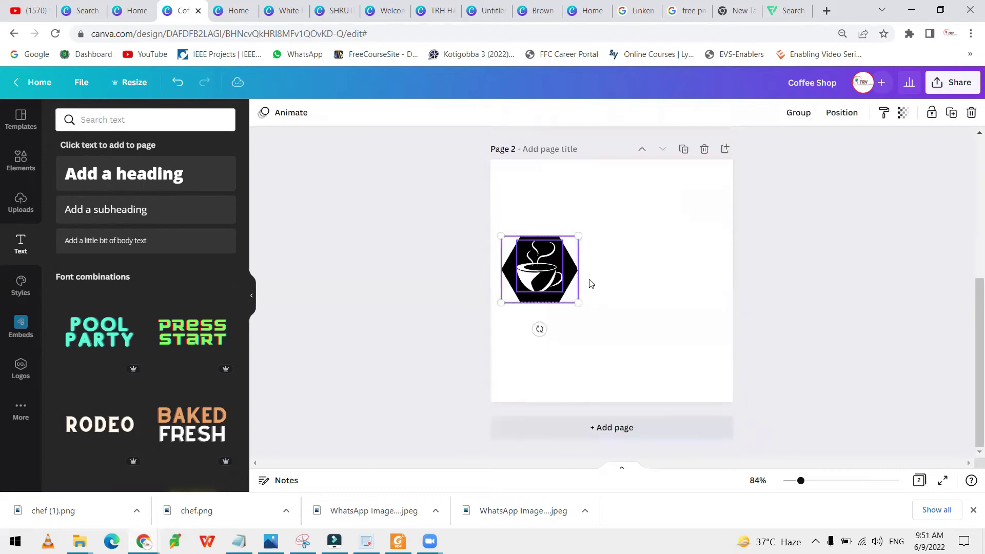
# - Move the copied cup-and-hexagon icon to the middle of page 2
pyautogui.moveTo(601, 274); pyautogui.dragTo(634, 281)
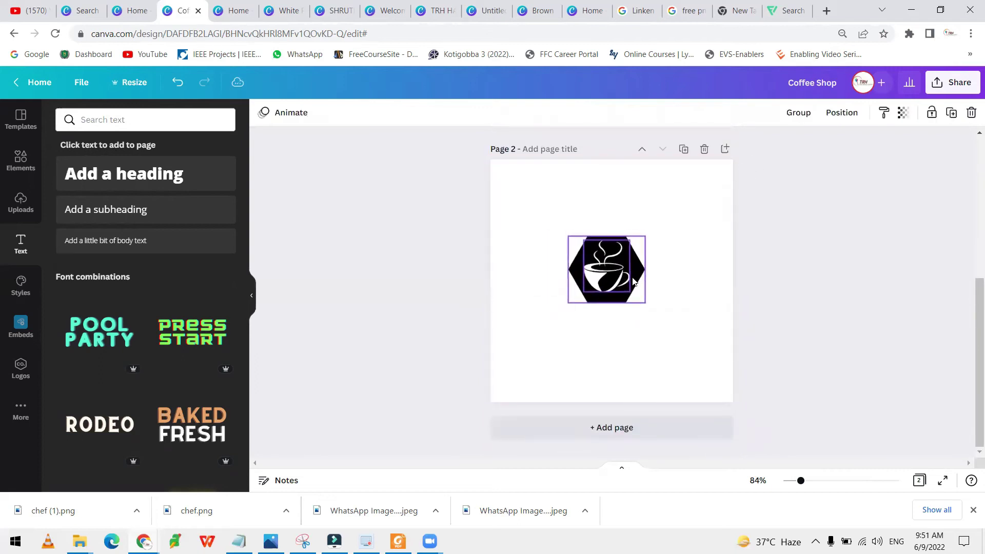
pyautogui.click(839, 114)
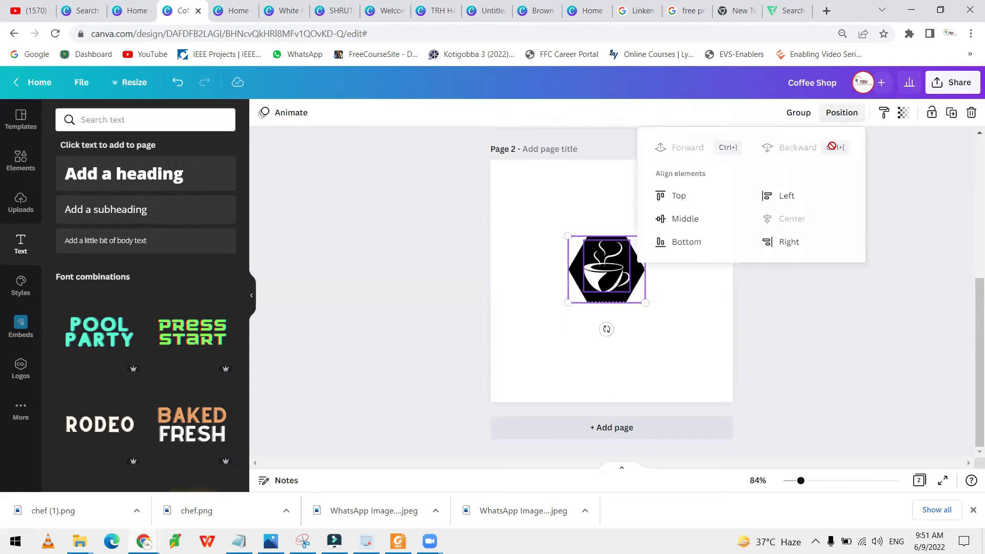
pyautogui.click(730, 224)
pyautogui.click(672, 326)
pyautogui.moveTo(608, 272); pyautogui.dragTo(608, 271)
pyautogui.moveTo(549, 206); pyautogui.dragTo(650, 318)
pyautogui.moveTo(611, 280); pyautogui.dragTo(616, 287)
# - Copy the "Coffee Shop" heading from page 1 to page 2 and place it directly below the hexagon icon
pyautogui.scroll(5, 675, 325)
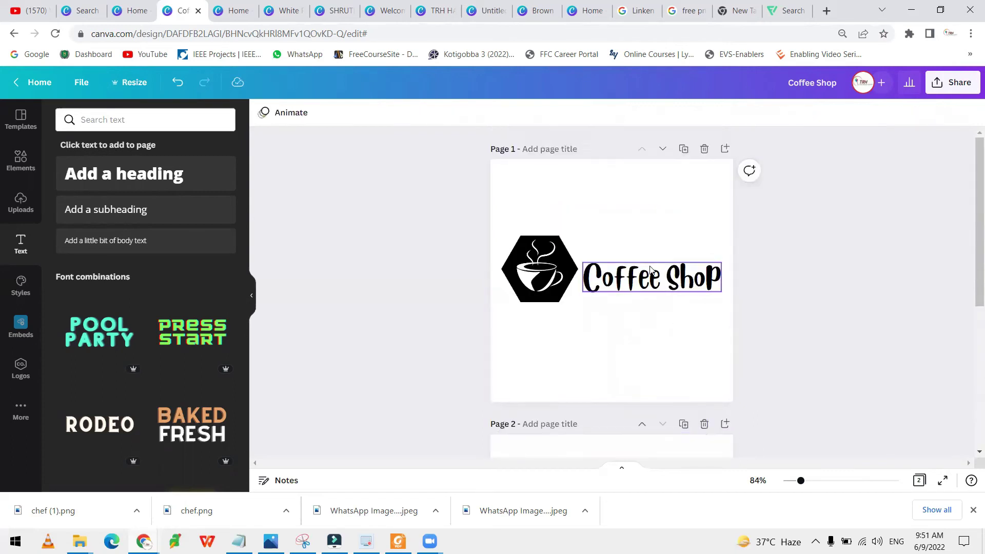
pyautogui.click(660, 290)
pyautogui.scroll(-1, 650, 296)
pyautogui.scroll(-5, 649, 296)
pyautogui.hotkey('ctrl', 'v')
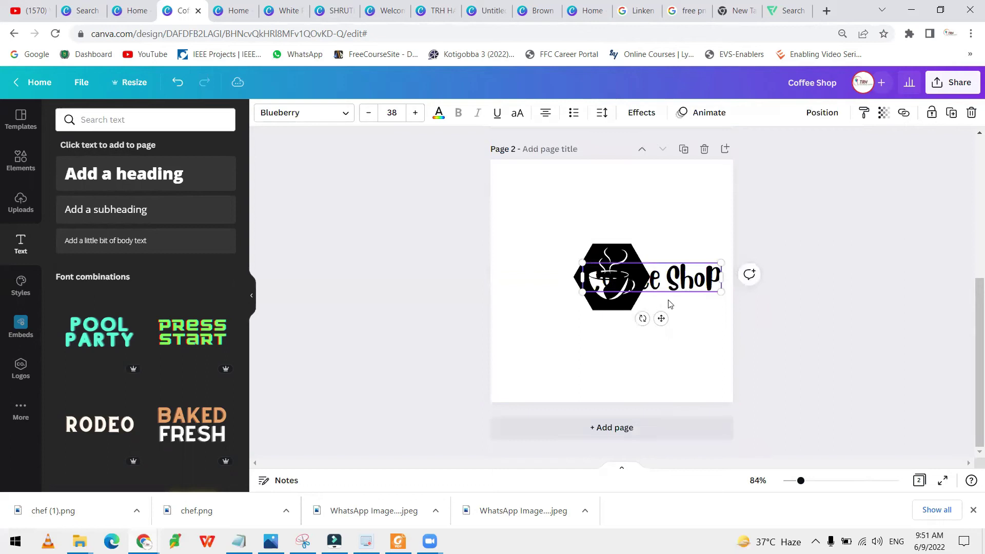
pyautogui.moveTo(678, 277); pyautogui.dragTo(677, 331)
pyautogui.click(677, 298)
pyautogui.click(698, 295)
# - Move the icon and heading on page 2 upward together so the stacked logo sits slightly above the page's middle
pyautogui.moveTo(550, 212); pyautogui.dragTo(683, 396)
pyautogui.moveTo(640, 306); pyautogui.dragTo(639, 275)
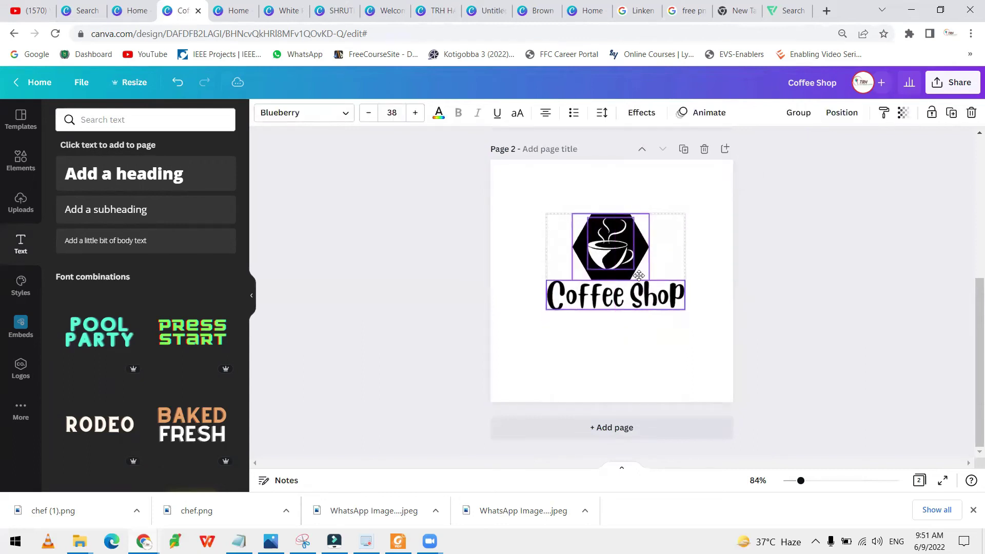
pyautogui.click(642, 356)
pyautogui.scroll(2, 666, 398)
pyautogui.scroll(-2, 666, 398)
# - Copy the stacked logo from page 2 and paste it onto two new pages, 3 and 4
pyautogui.moveTo(530, 186); pyautogui.dragTo(715, 352)
pyautogui.click(658, 428)
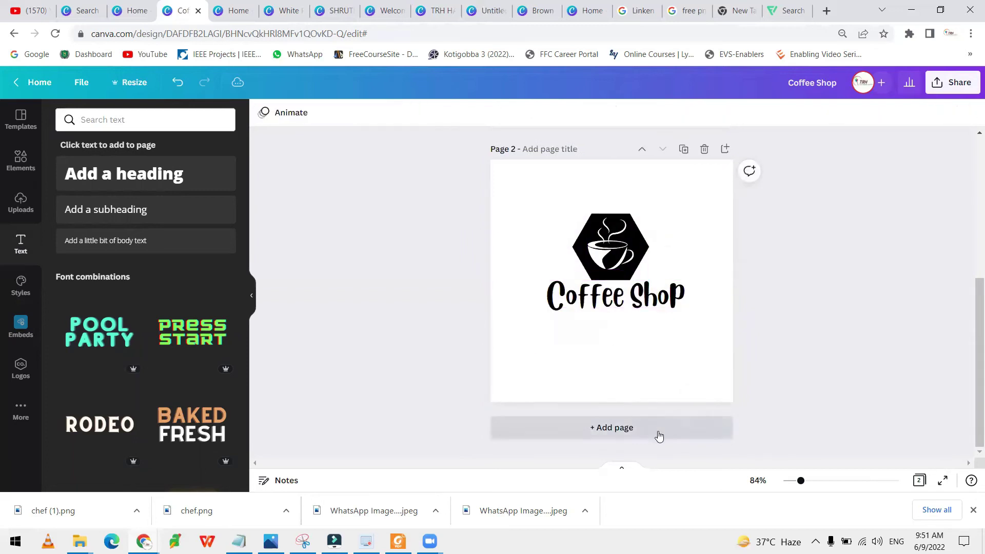
pyautogui.click(659, 429)
pyautogui.hotkey('ctrl', 'v')
pyautogui.click(649, 435)
pyautogui.click(648, 435)
pyautogui.hotkey('ctrl', 'v')
# - Try grey, blue and white backgrounds on page 1 and set the background to light grey
pyautogui.scroll(15, 647, 421)
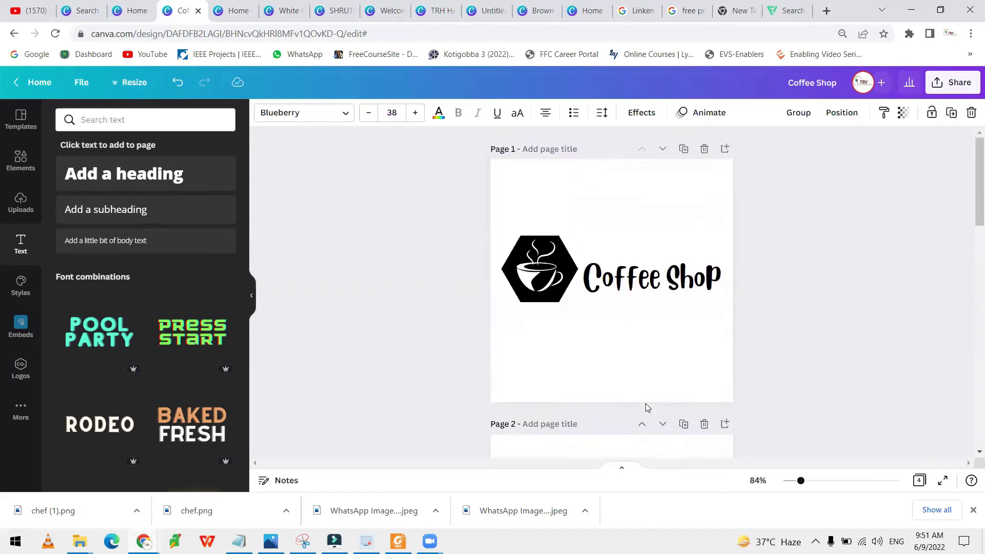
pyautogui.click(629, 383)
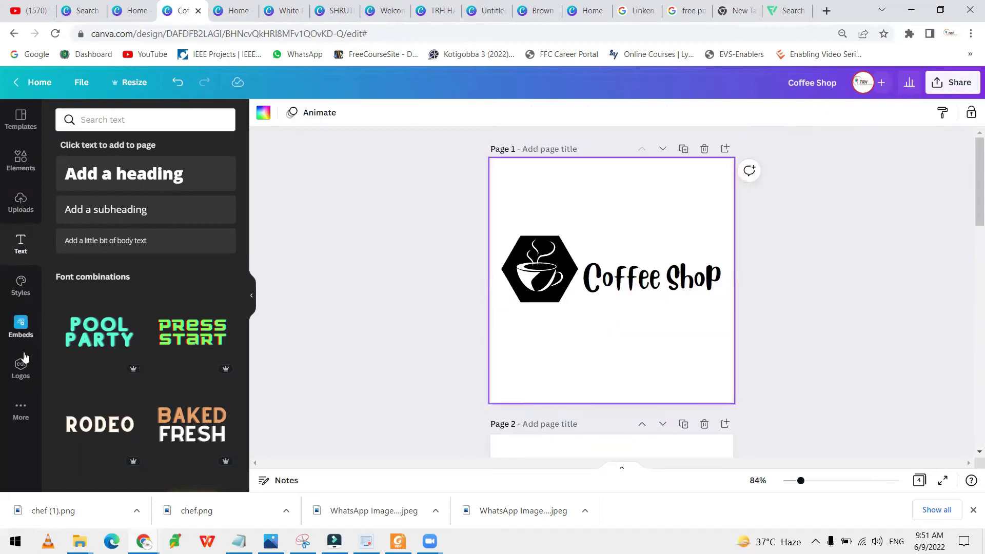
pyautogui.click(28, 409)
pyautogui.click(20, 159)
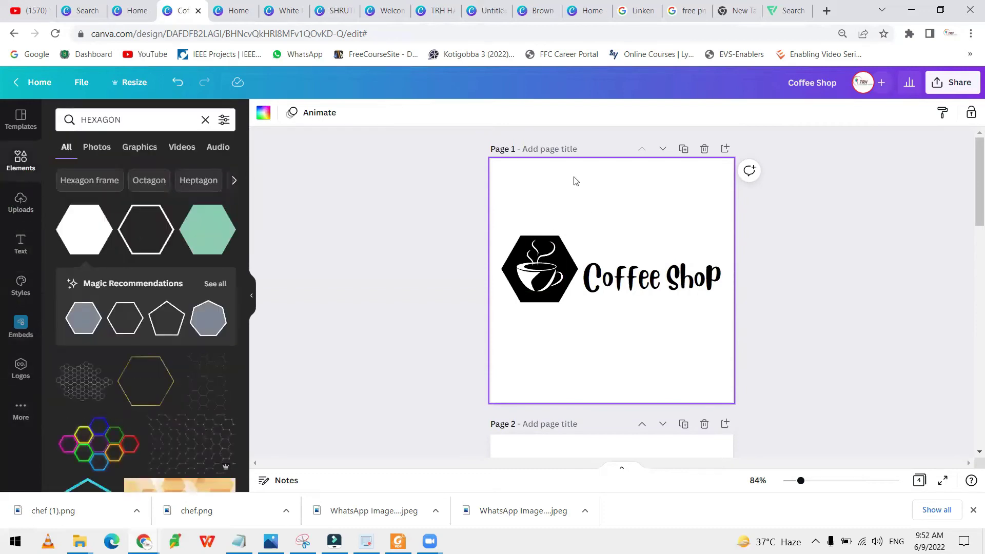
pyautogui.click(264, 115)
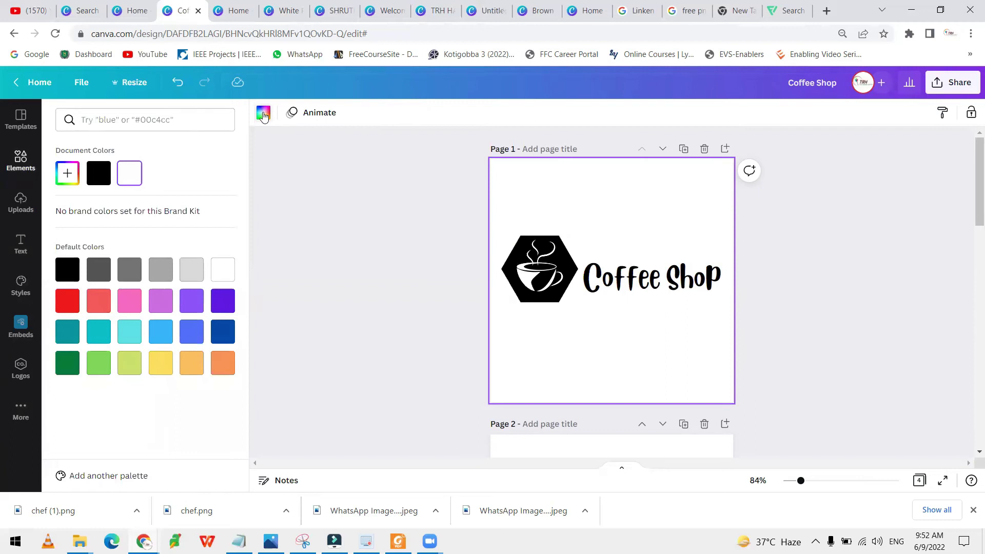
pyautogui.click(191, 271)
pyautogui.click(168, 274)
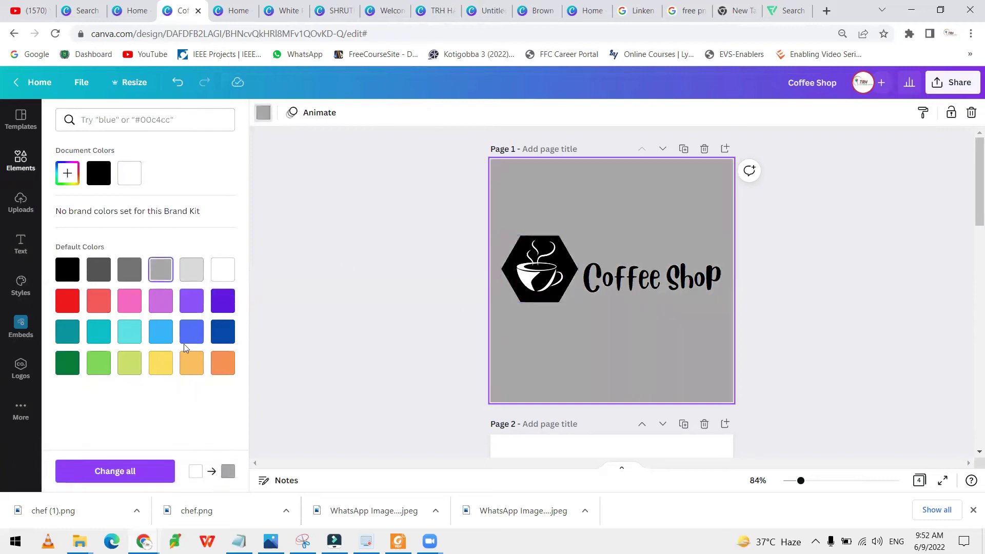
pyautogui.click(161, 331)
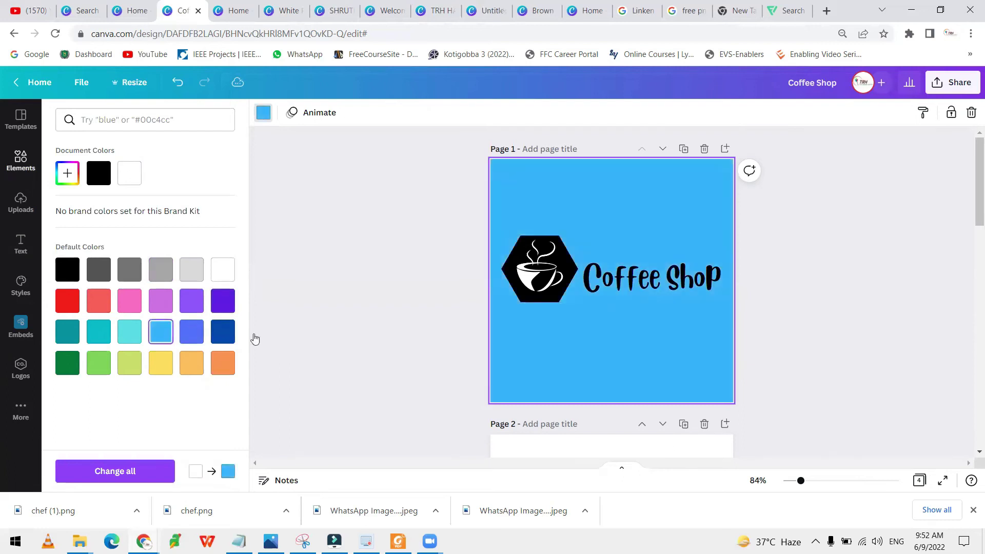
pyautogui.click(224, 275)
pyautogui.click(192, 271)
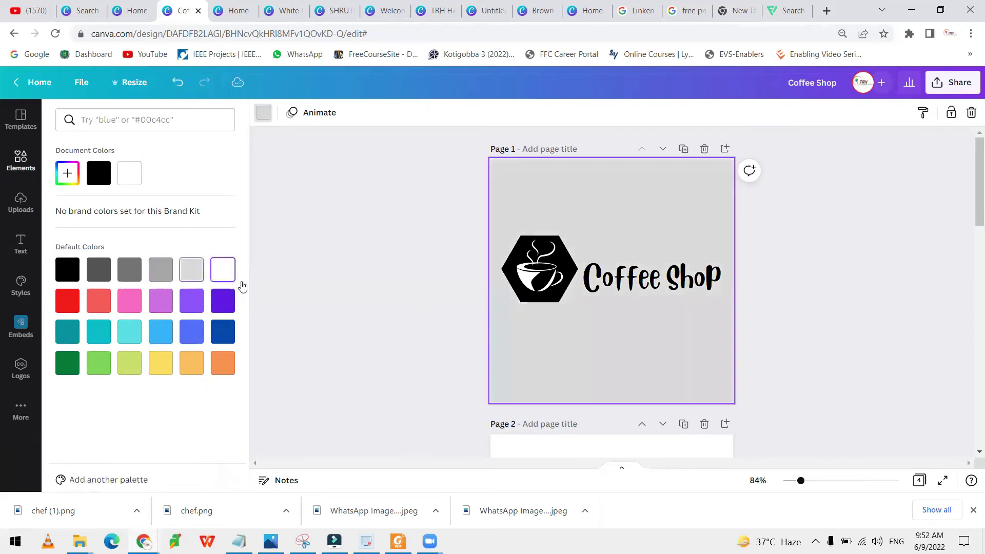
# - Apply the Ovo/Now style combination to page 2 and shuffle it to a green icon and heading on white
pyautogui.scroll(-5, 528, 312)
pyautogui.click(521, 310)
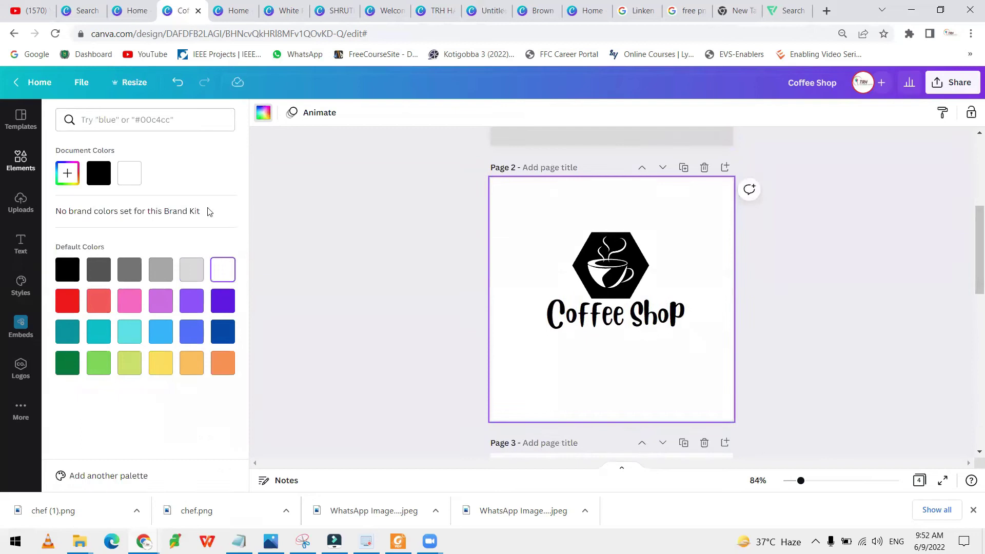
pyautogui.click(20, 282)
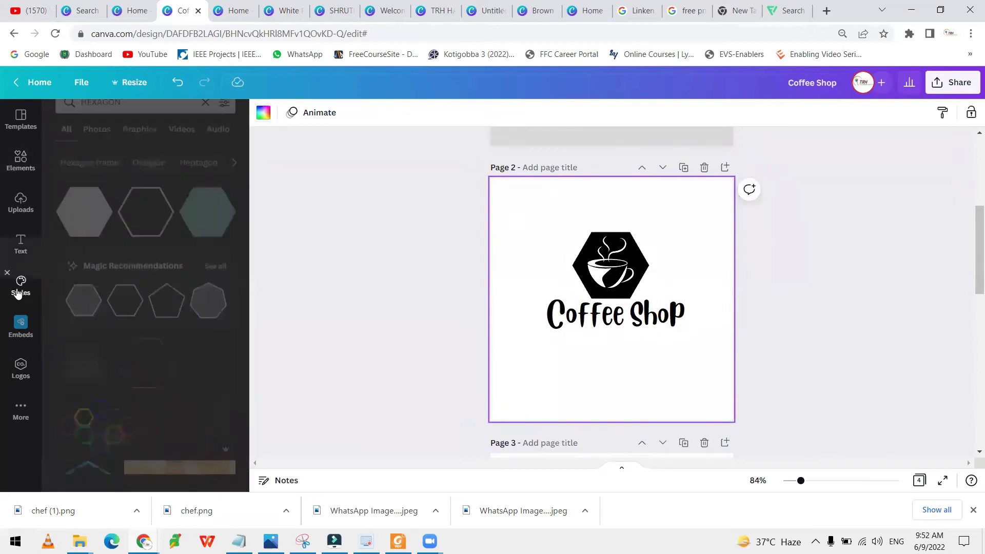
pyautogui.scroll(2, 116, 351)
pyautogui.click(167, 389)
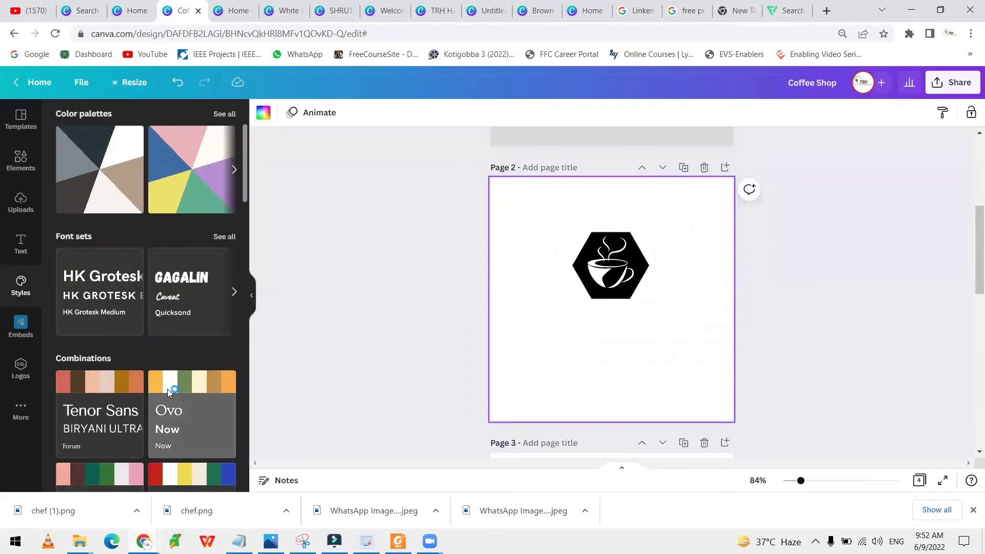
pyautogui.click(168, 391)
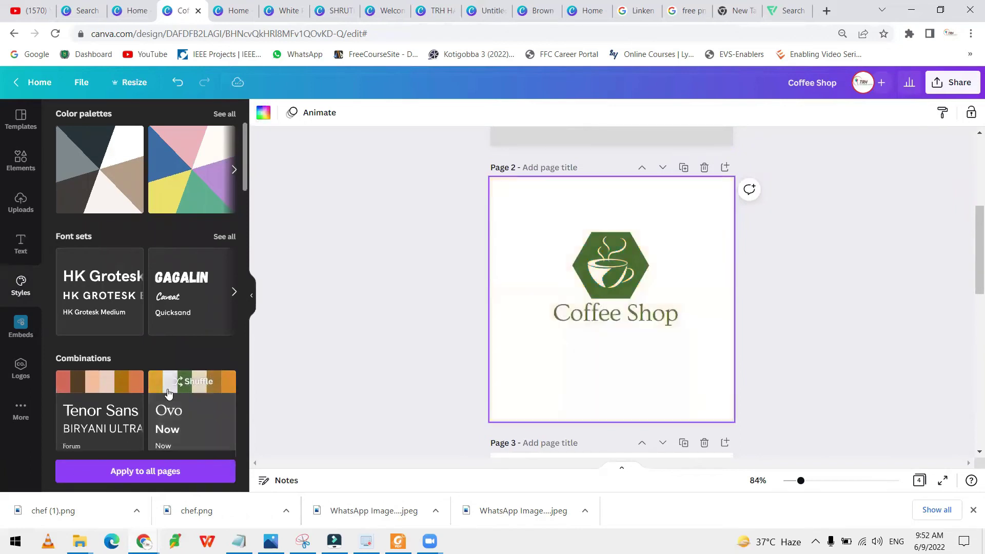
# - Apply the HK Grotesk style combination to page 3, giving a navy background with a white hexagon and heading
pyautogui.scroll(4, 434, 318)
pyautogui.scroll(-4, 639, 387)
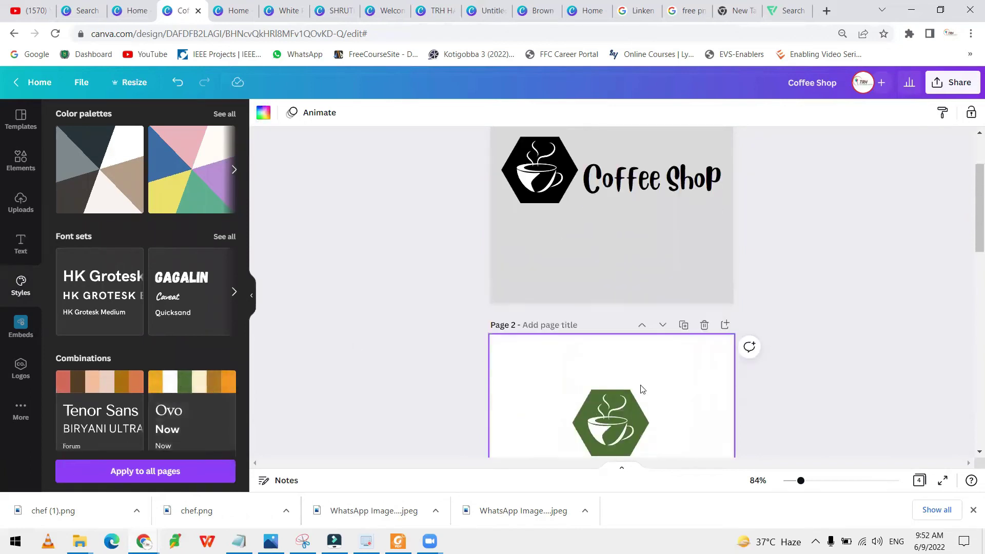
pyautogui.scroll(-7, 442, 380)
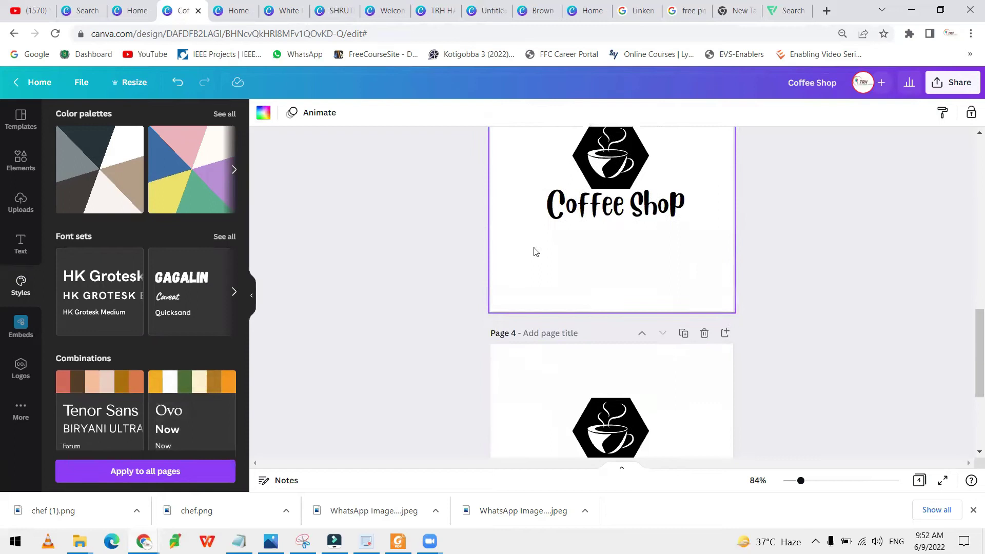
pyautogui.scroll(-3, 87, 405)
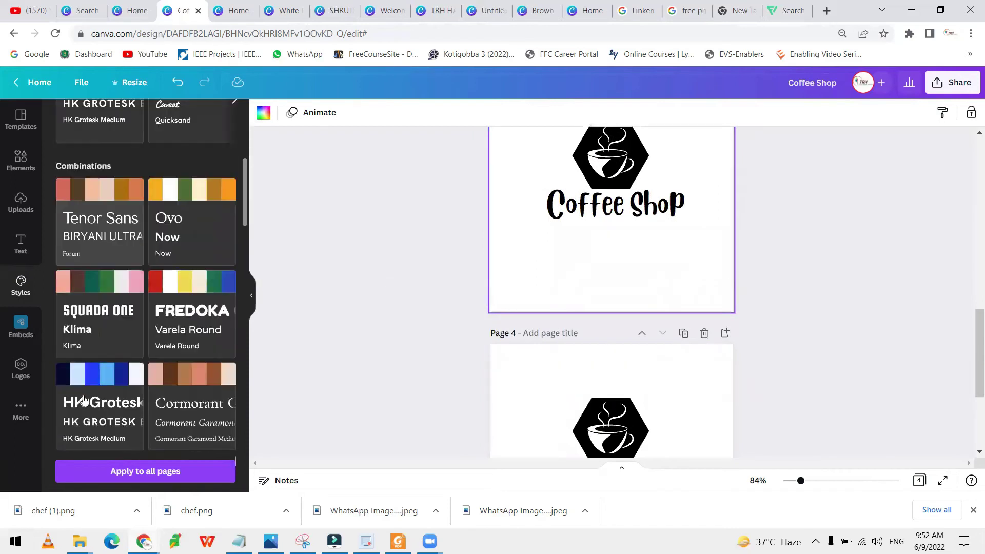
pyautogui.click(103, 379)
pyautogui.scroll(3, 421, 345)
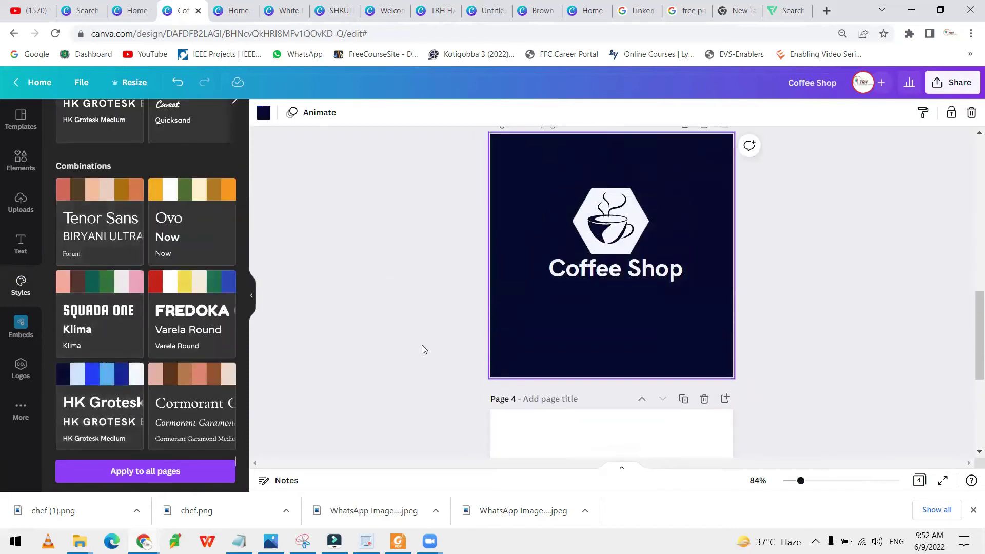
# - Apply the HK Grotesk style combination to page 4 and shuffle it to a light blue background with navy artwork
pyautogui.scroll(-4, 424, 344)
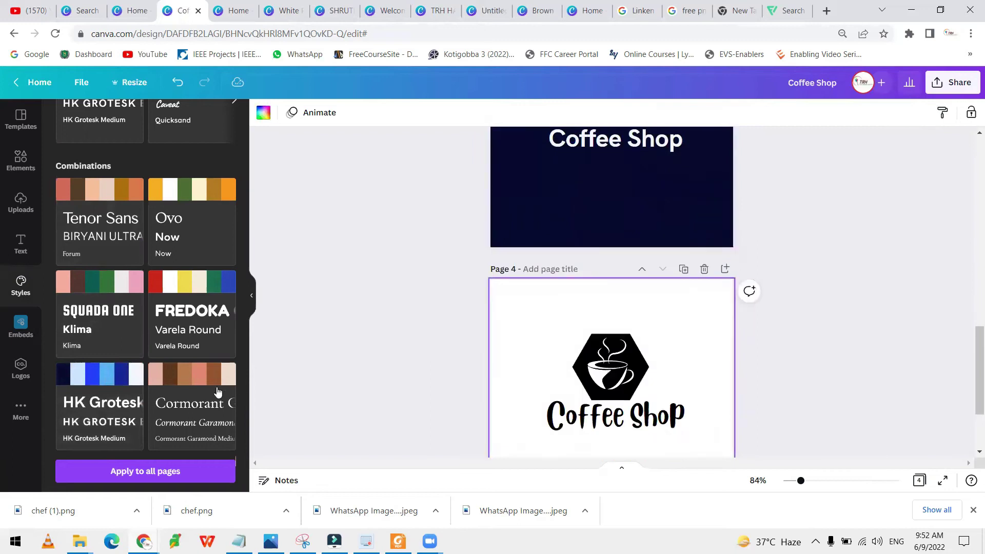
pyautogui.click(124, 377)
pyautogui.click(124, 377)
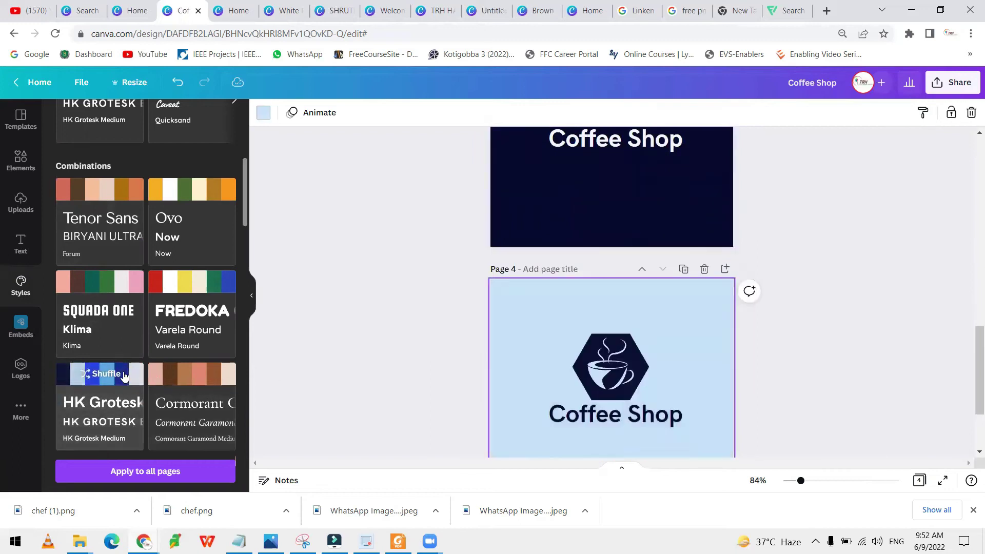
# - Add a fifth page after the four coffee shop logos and search the elements library for "gym"
pyautogui.scroll(-2, 588, 306)
pyautogui.scroll(10, 612, 342)
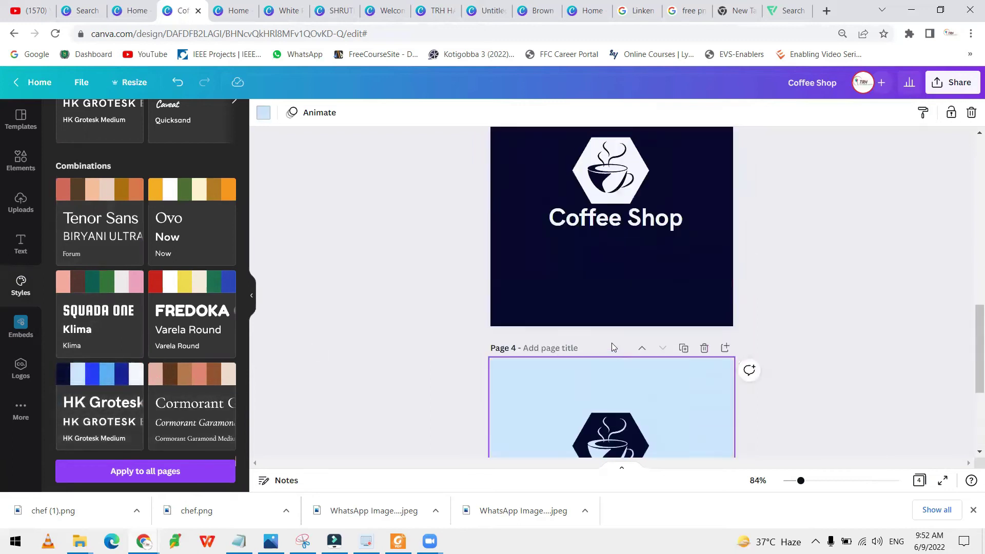
pyautogui.scroll(3, 612, 343)
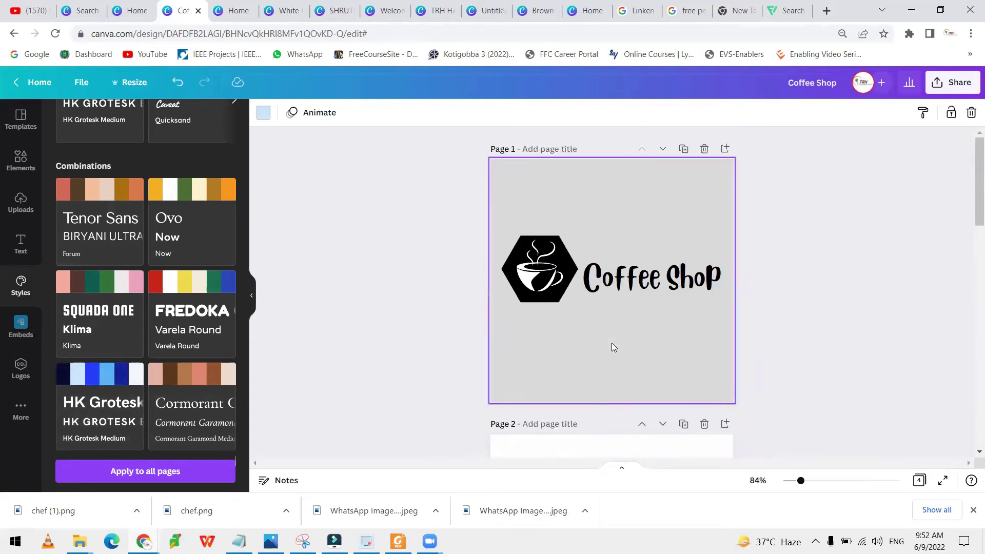
pyautogui.scroll(-13, 617, 340)
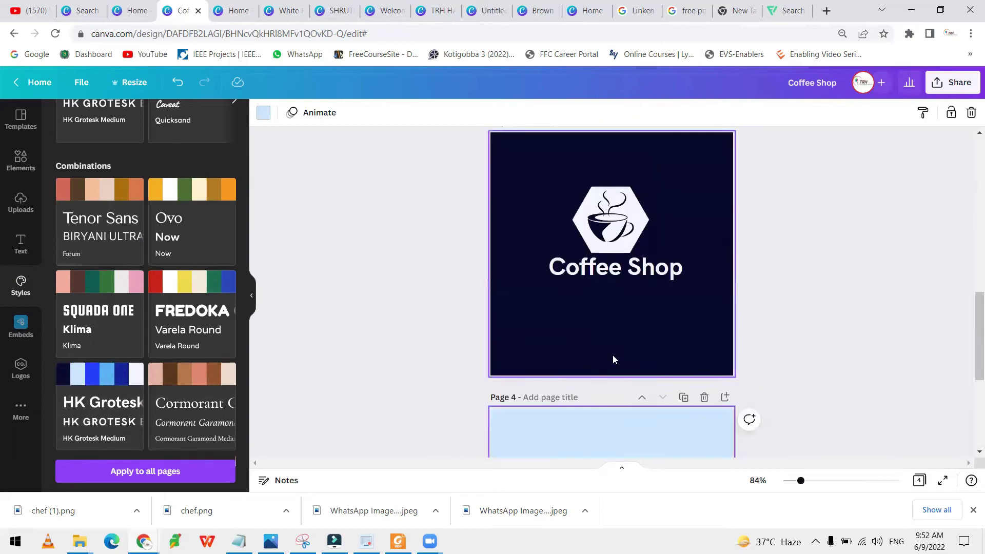
pyautogui.click(611, 434)
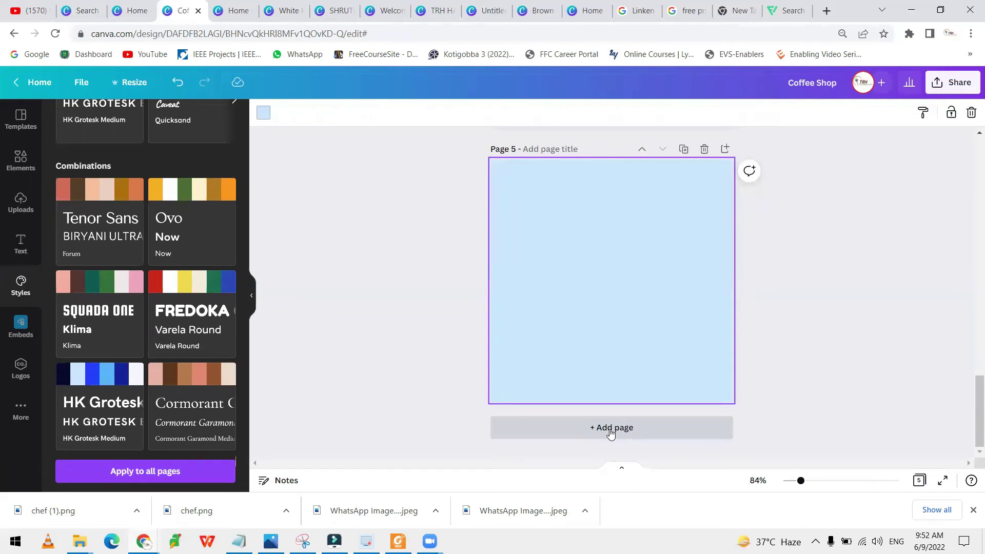
pyautogui.click(20, 160)
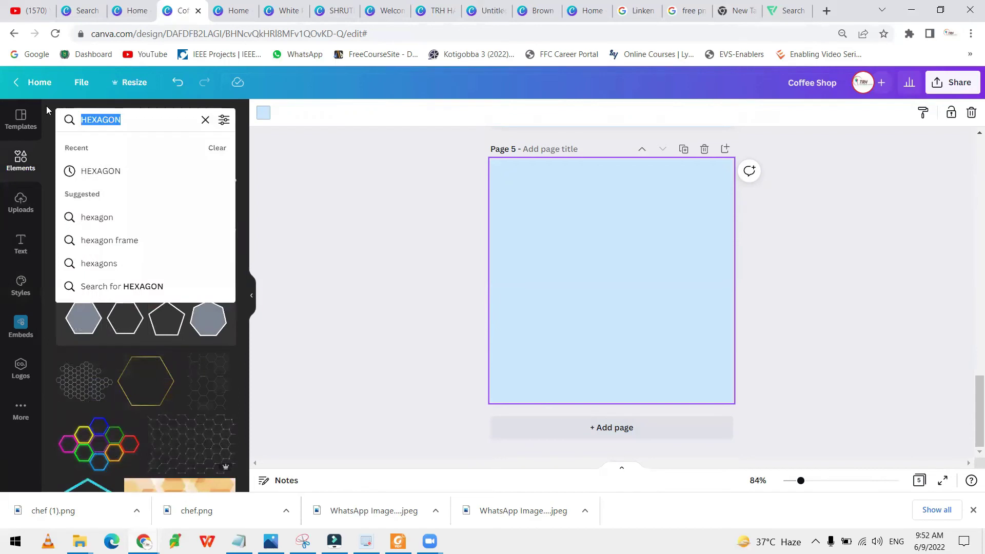
pyautogui.write('gym')
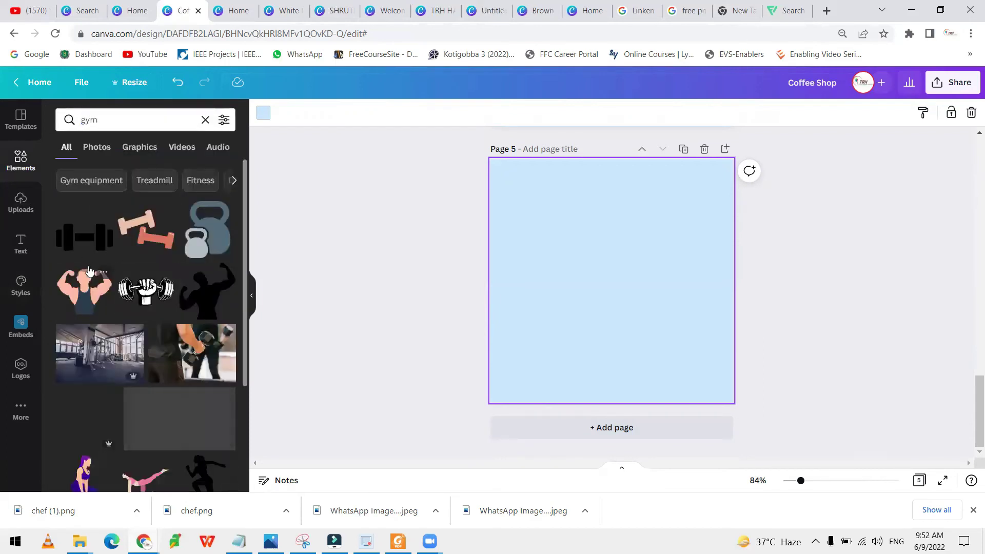
# - Add the flexing muscular man graphic to the upper part of page 5 and place a black barbell across his waist
pyautogui.click(87, 302)
pyautogui.moveTo(643, 304); pyautogui.dragTo(643, 255)
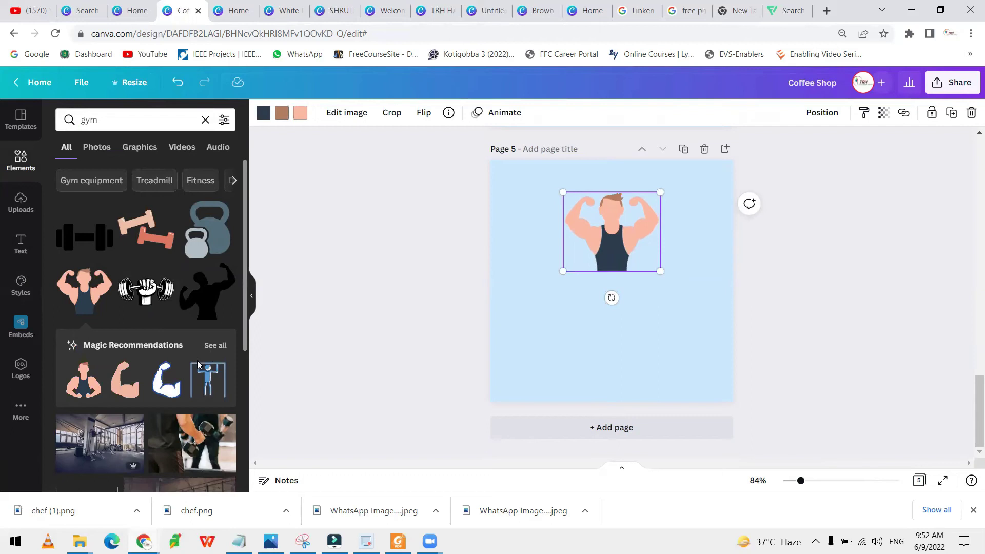
pyautogui.scroll(-5, 197, 360)
pyautogui.click(83, 391)
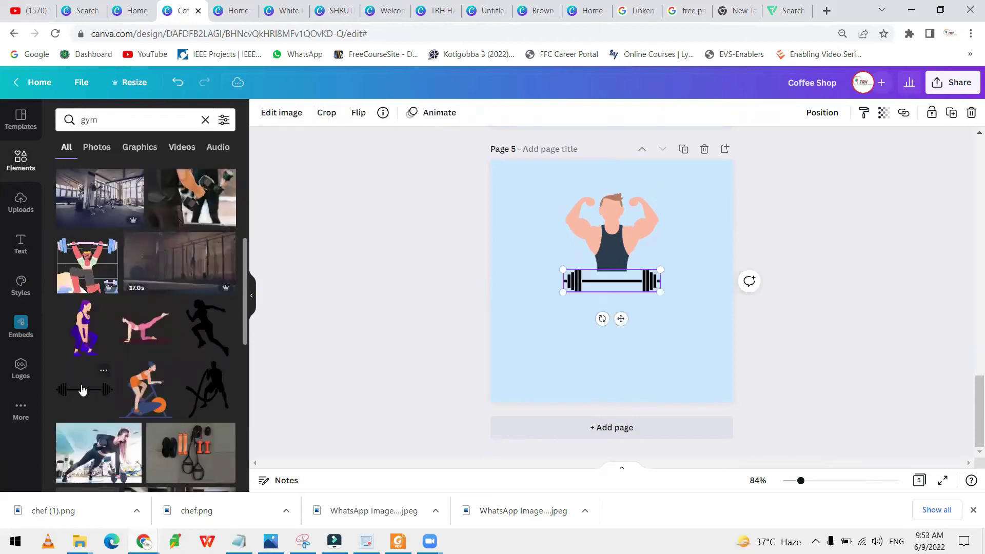
pyautogui.moveTo(634, 287)
pyautogui.mouseDown()
pyautogui.moveTo(634, 270)
pyautogui.moveTo(635, 278)
pyautogui.mouseUp()
# - Select the man and barbell together and move them down to the middle of page 5
pyautogui.moveTo(529, 180); pyautogui.dragTo(726, 317)
pyautogui.moveTo(611, 238); pyautogui.dragTo(615, 270)
pyautogui.click(682, 339)
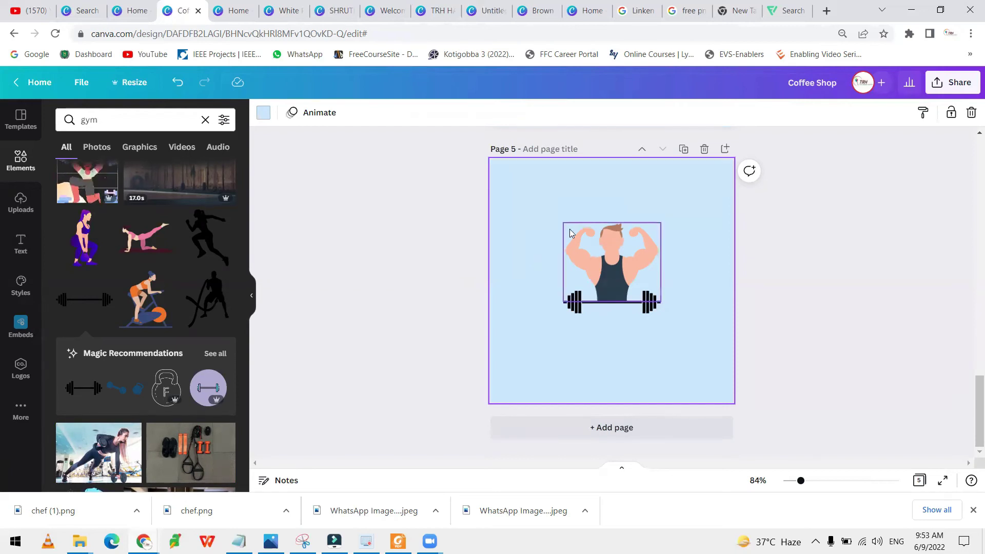
pyautogui.moveTo(512, 191); pyautogui.dragTo(704, 347)
pyautogui.click(698, 311)
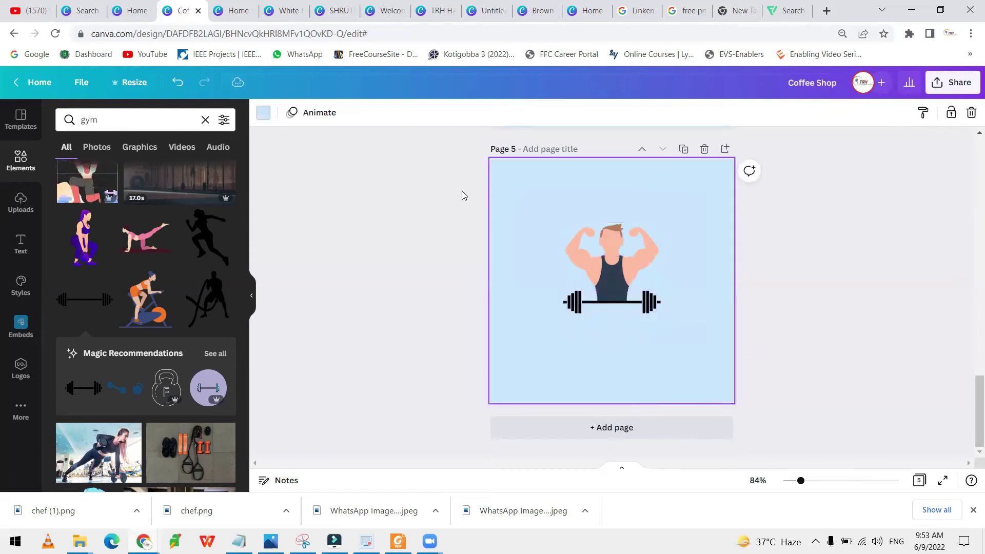
pyautogui.moveTo(544, 194); pyautogui.dragTo(721, 368)
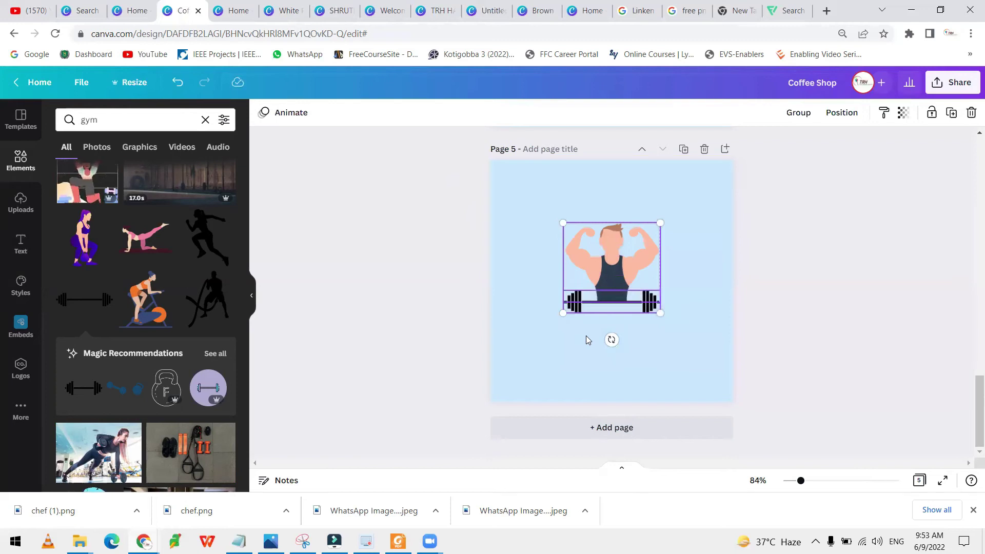
pyautogui.click(509, 339)
pyautogui.moveTo(527, 193); pyautogui.dragTo(713, 351)
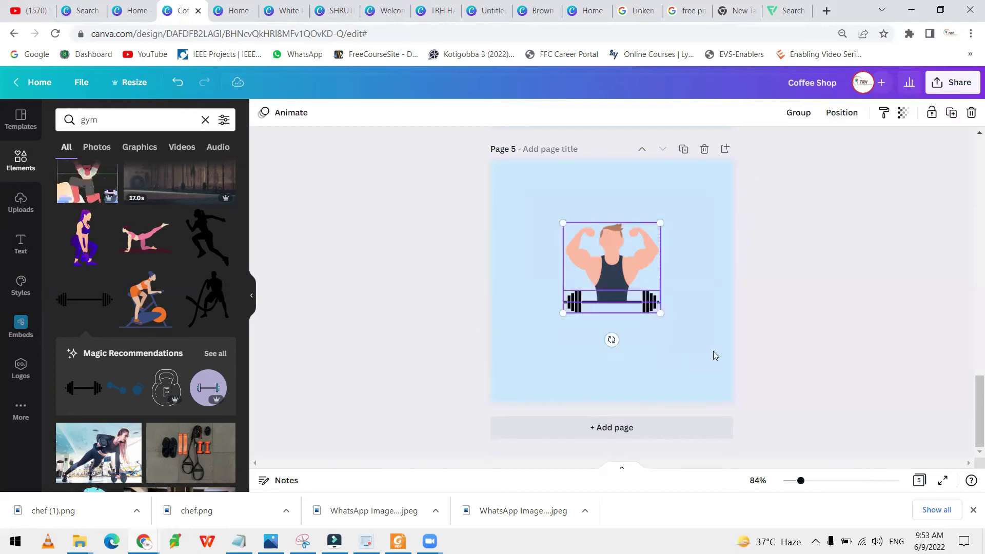
pyautogui.click(598, 376)
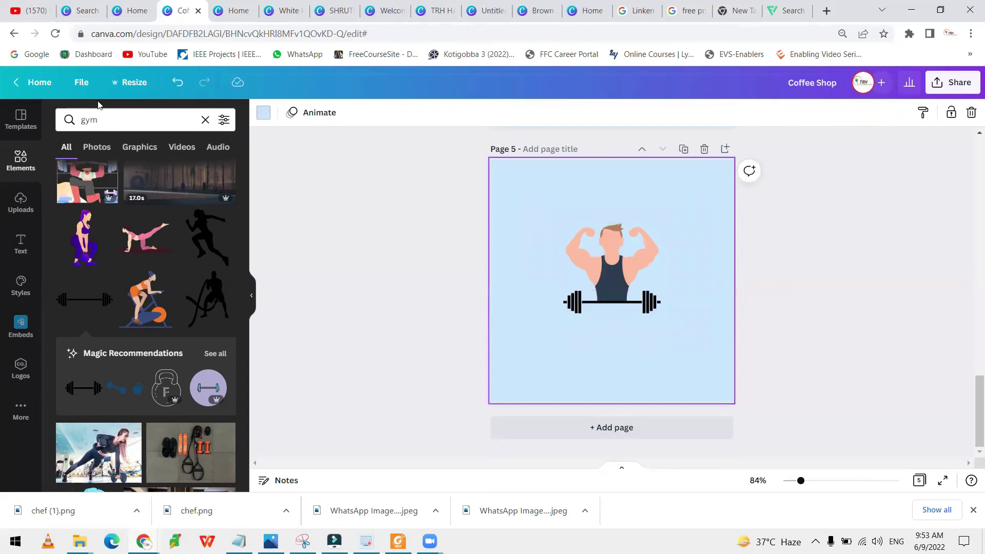
# - Add a heading reading "THE" to page 5 and place it centred directly beneath the barbell
pyautogui.click(21, 242)
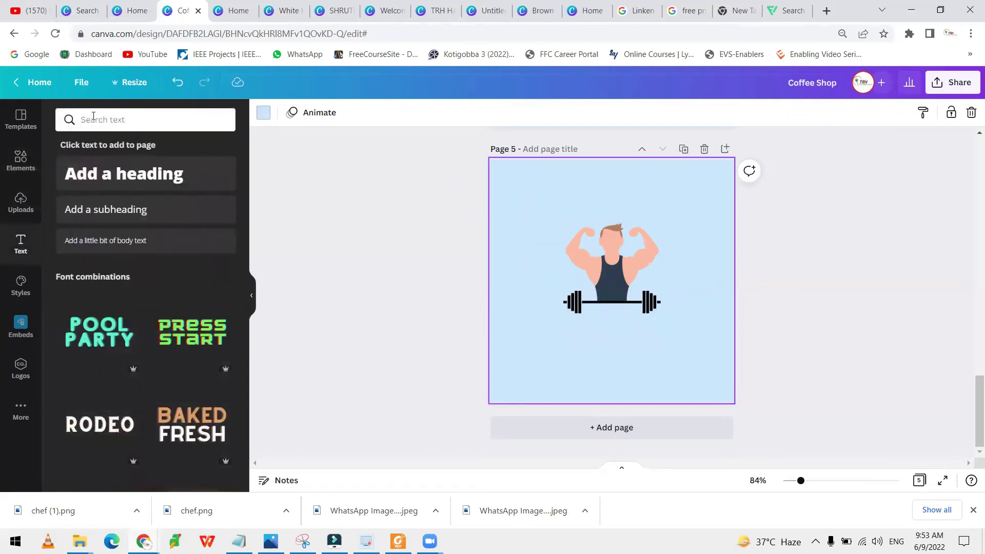
pyautogui.click(128, 176)
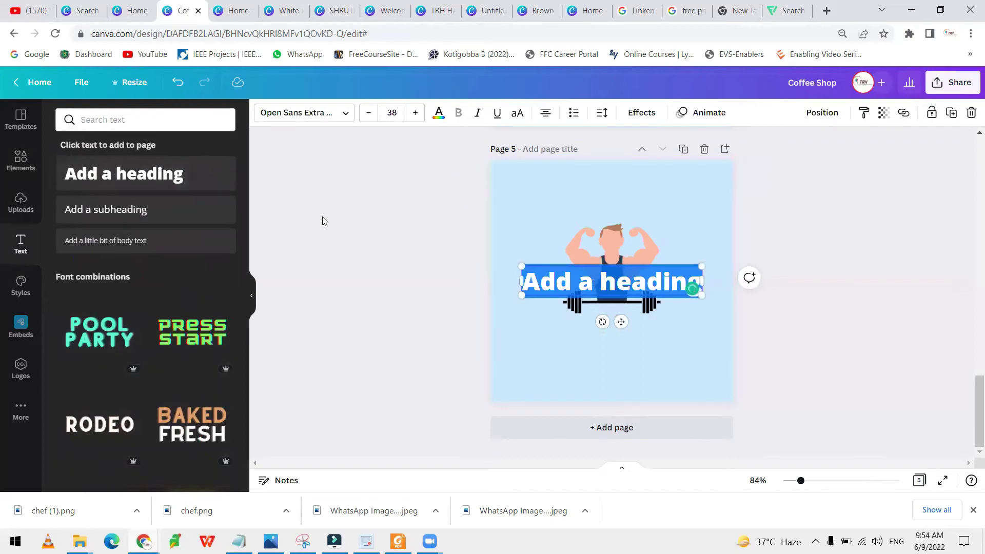
pyautogui.write('THE')
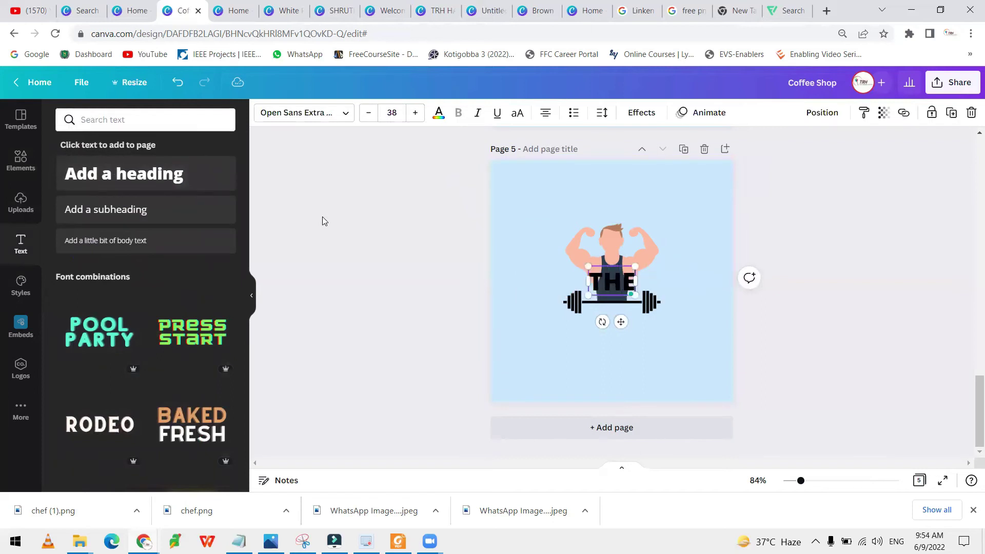
pyautogui.click(623, 326)
pyautogui.moveTo(613, 283); pyautogui.dragTo(614, 320)
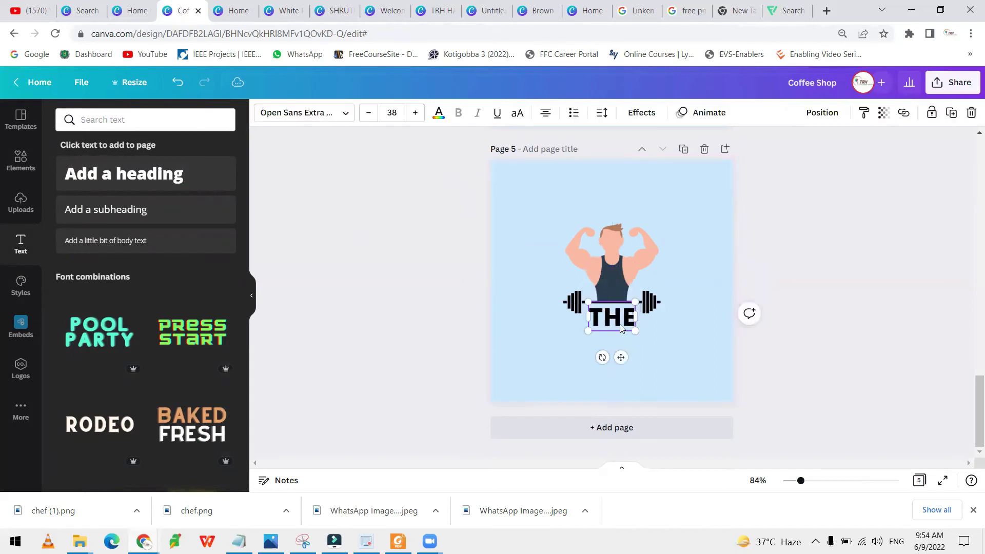
# - Duplicate the "THE" heading, place the copy directly below it and change its text to "GYM"
pyautogui.hotkey('ctrl', 'd')
pyautogui.moveTo(629, 367); pyautogui.dragTo(620, 376)
pyautogui.doubleClick(631, 341)
pyautogui.write('GY')
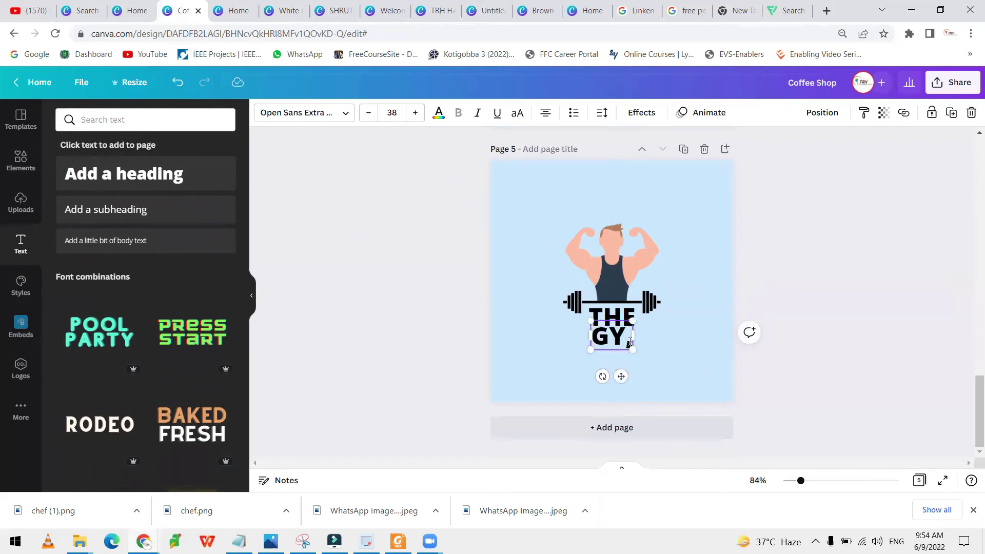
pyautogui.write('M')
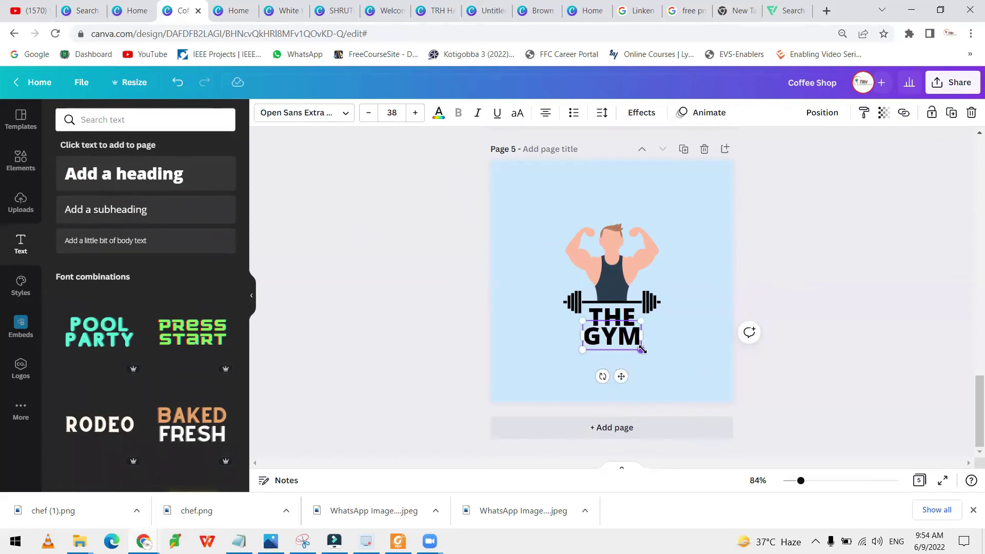
# - Enlarge the "GYM" text to a font size of about 57.8, nearly as wide as the barbell
pyautogui.moveTo(641, 349)
pyautogui.mouseDown()
pyautogui.moveTo(659, 362)
pyautogui.moveTo(649, 351)
pyautogui.mouseUp()
pyautogui.click(636, 347)
pyautogui.click(657, 347)
# - Select the man, barbell and both text lines together and centre the whole logo on page 5
pyautogui.click(567, 268)
pyautogui.moveTo(535, 190); pyautogui.dragTo(684, 378)
pyautogui.moveTo(629, 318); pyautogui.dragTo(634, 288)
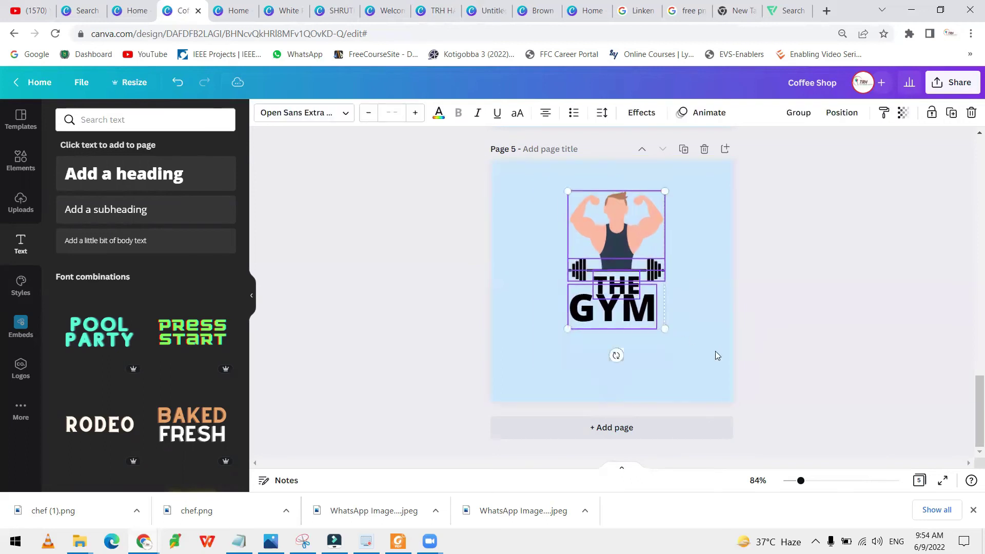
pyautogui.click(716, 316)
pyautogui.moveTo(538, 170); pyautogui.dragTo(708, 370)
pyautogui.moveTo(621, 285); pyautogui.dragTo(614, 306)
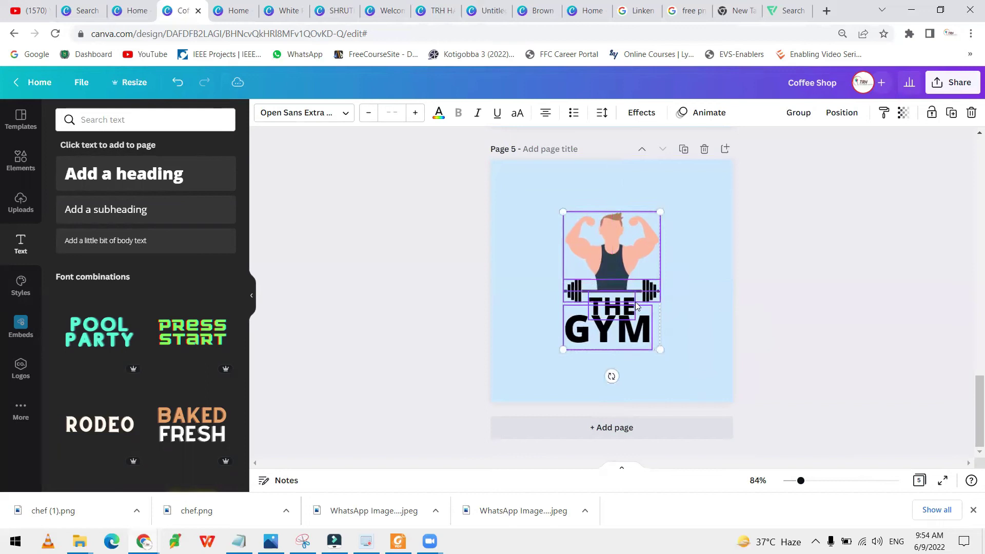
pyautogui.click(704, 325)
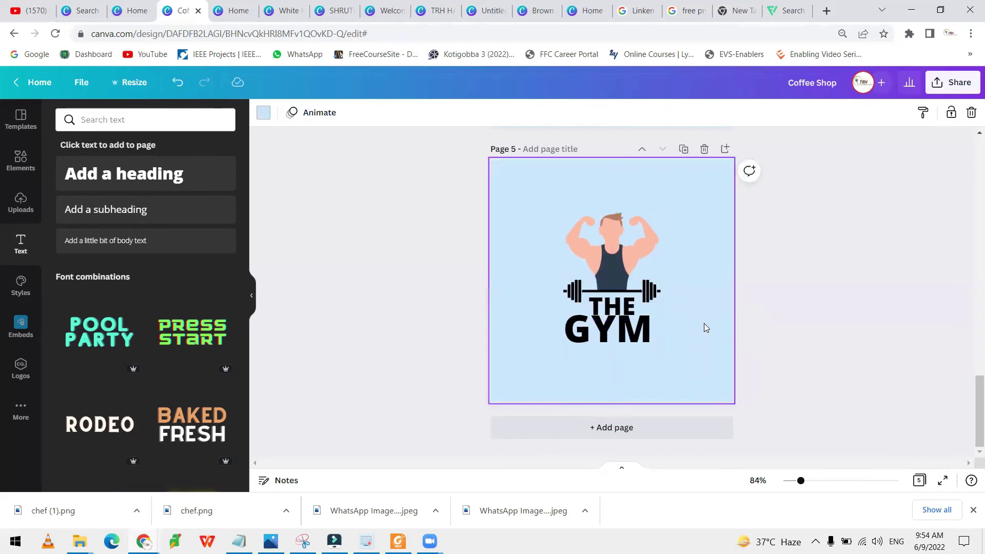
# - Try other fonts such as League Spartan on the "GYM" text and set it to Archivo Black
pyautogui.click(641, 332)
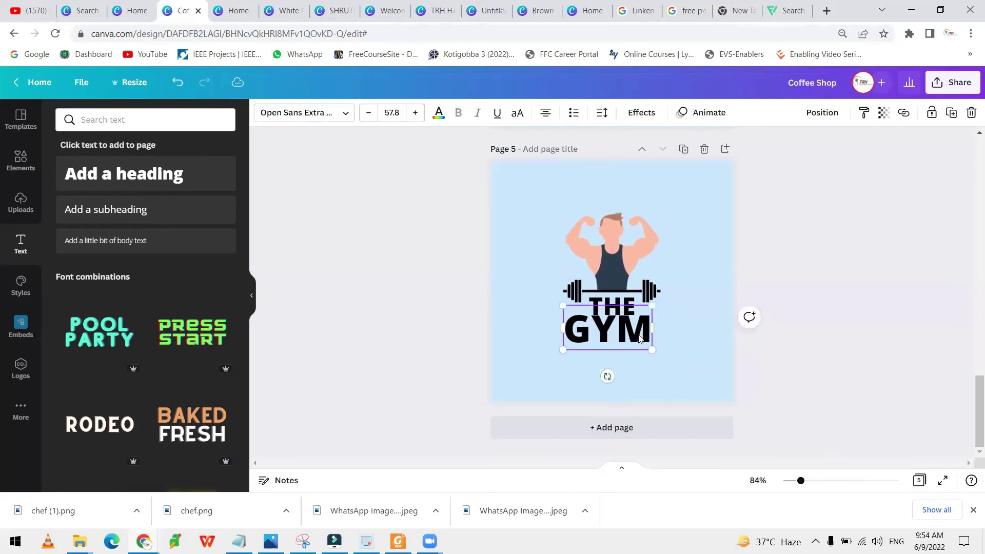
pyautogui.click(289, 117)
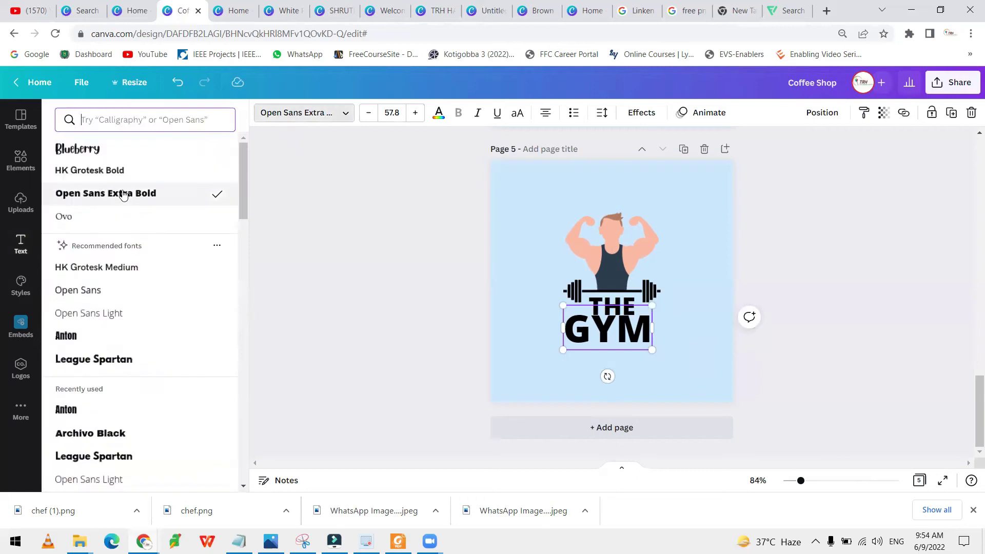
pyautogui.click(116, 272)
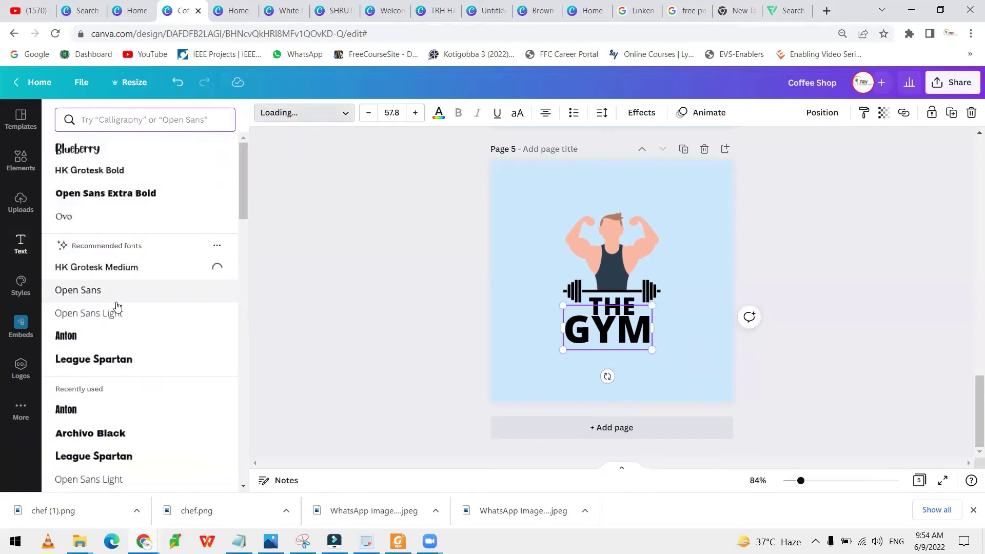
pyautogui.click(111, 312)
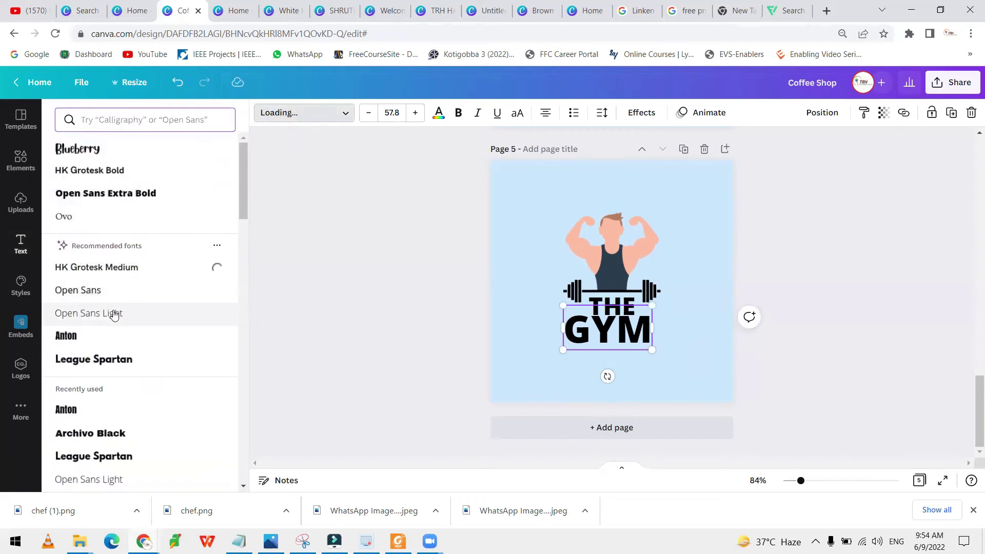
pyautogui.click(119, 355)
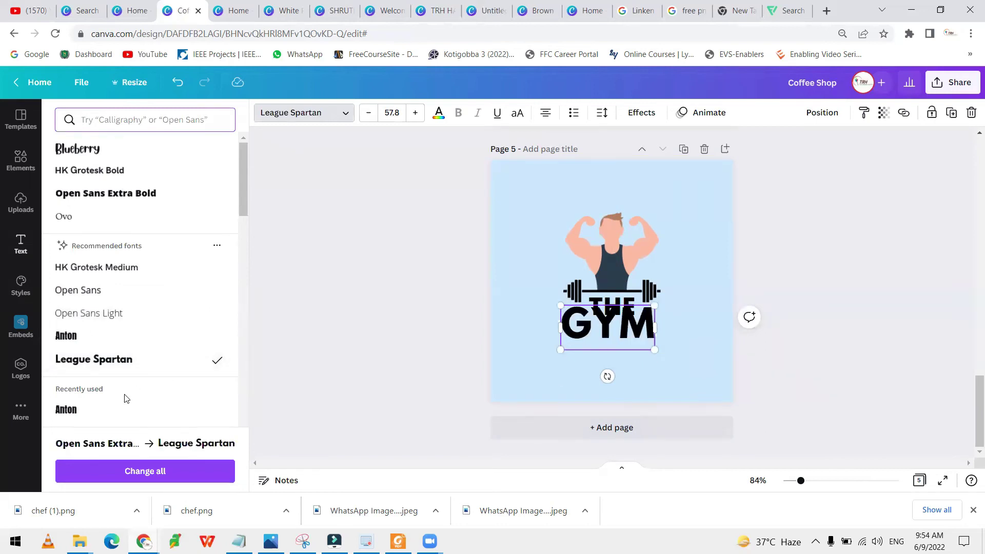
pyautogui.scroll(-1, 104, 402)
pyautogui.scroll(-2, 104, 401)
pyautogui.click(66, 345)
pyautogui.click(97, 369)
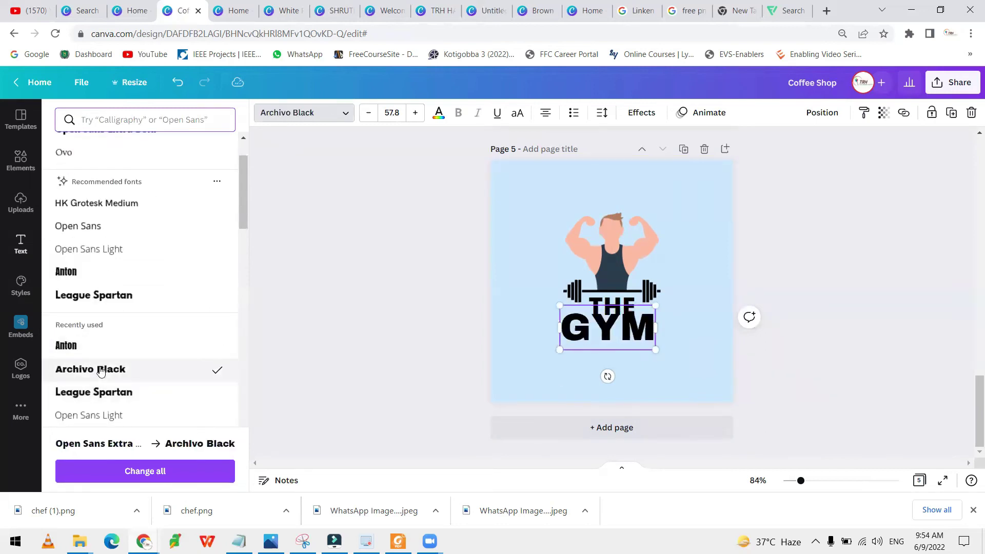
# - Move the "GYM" text slightly down so it clears "THE" and lines up with the barbell's left end
pyautogui.moveTo(575, 334); pyautogui.dragTo(578, 337)
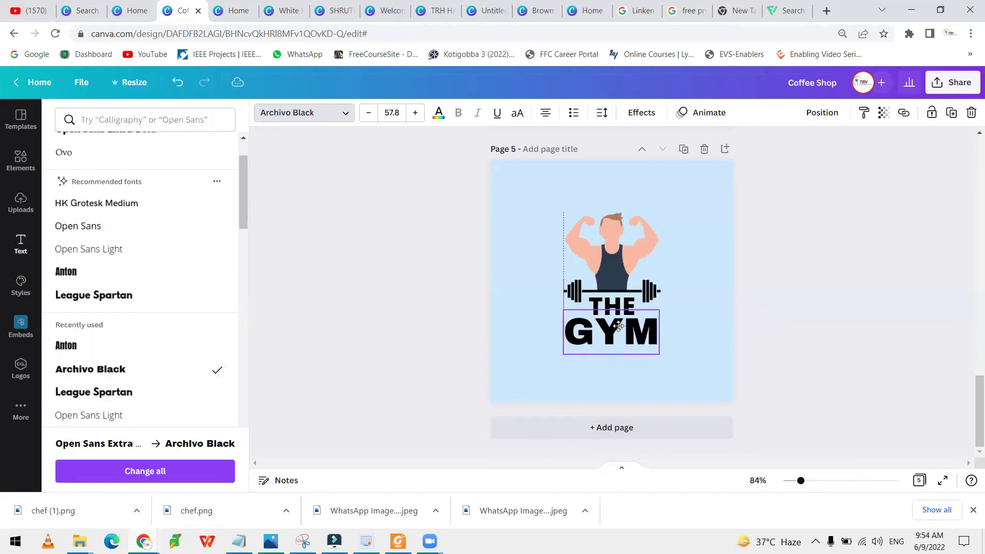
pyautogui.press('Escape')
pyautogui.click(693, 276)
pyautogui.scroll(1, 683, 290)
pyautogui.scroll(-1, 684, 291)
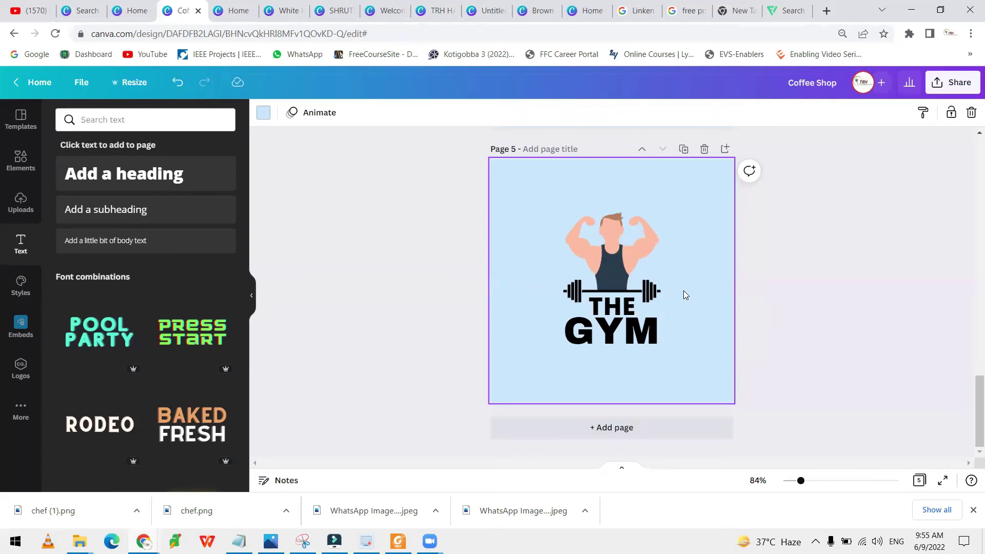
# - Look back over the logo pages, switch to the browser tab with the logo template results and clear its search query
pyautogui.scroll(15, 694, 303)
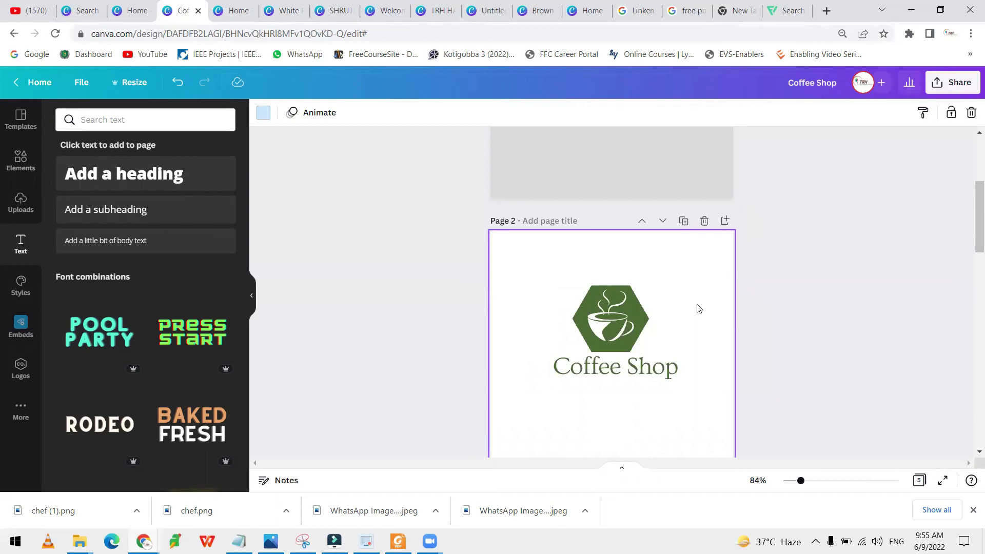
pyautogui.scroll(4, 657, 331)
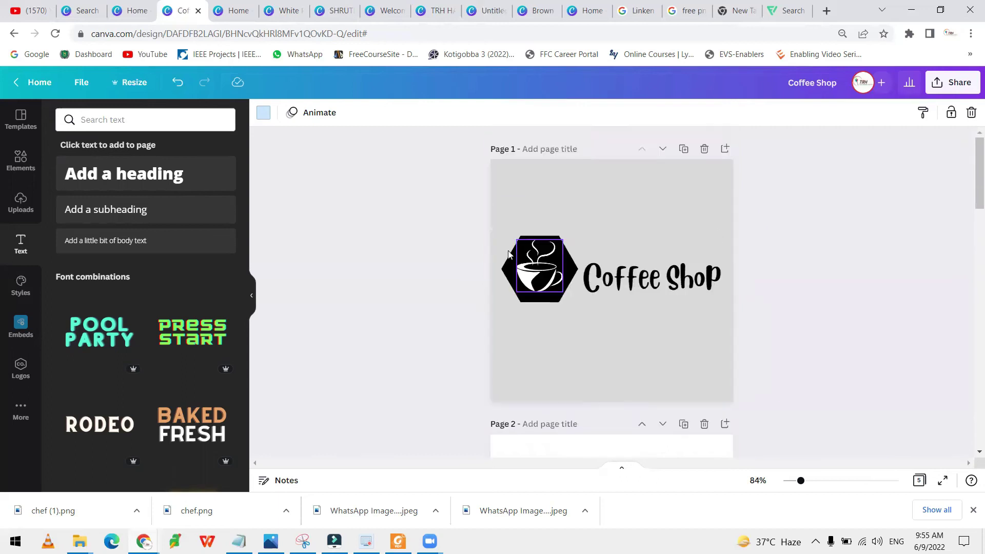
pyautogui.click(21, 119)
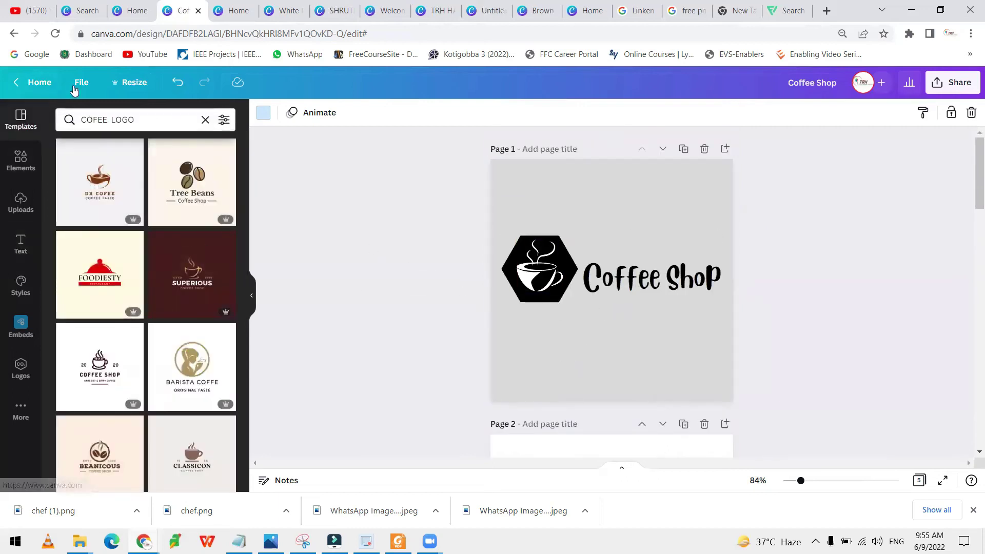
pyautogui.click(81, 10)
pyautogui.doubleClick(488, 90)
pyautogui.press('BackSpace')
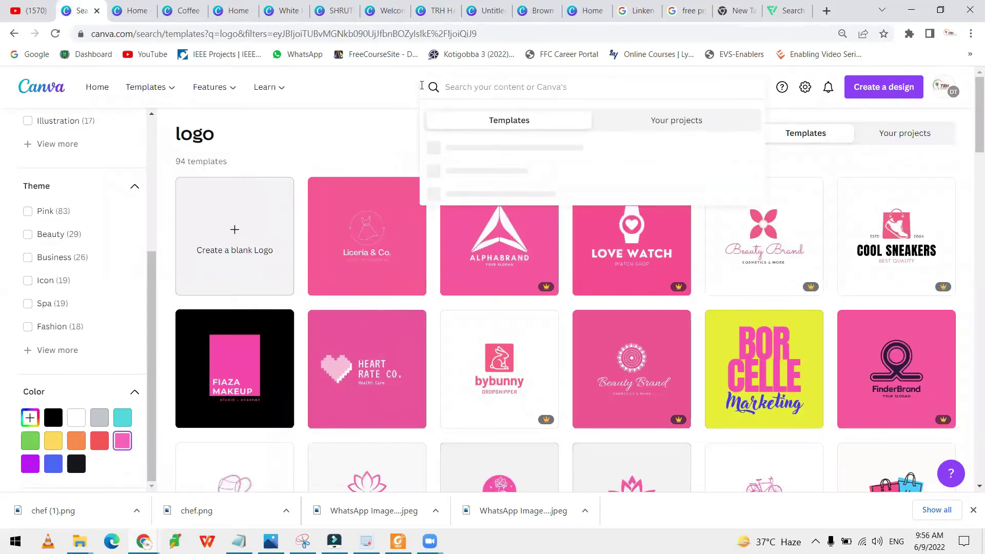
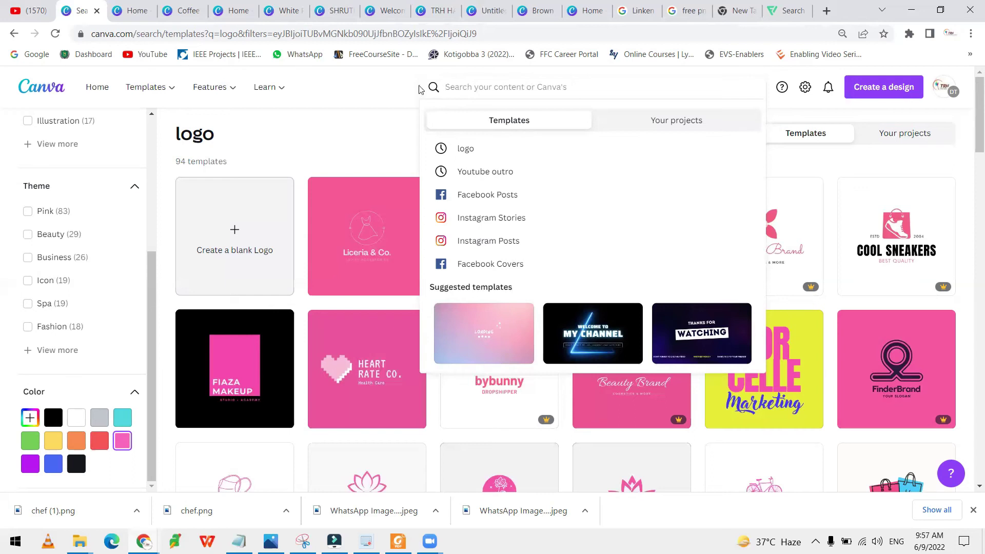
# - Search the templates for "presentation" and look through the available category, style and theme filters
pyautogui.write('presentaio')
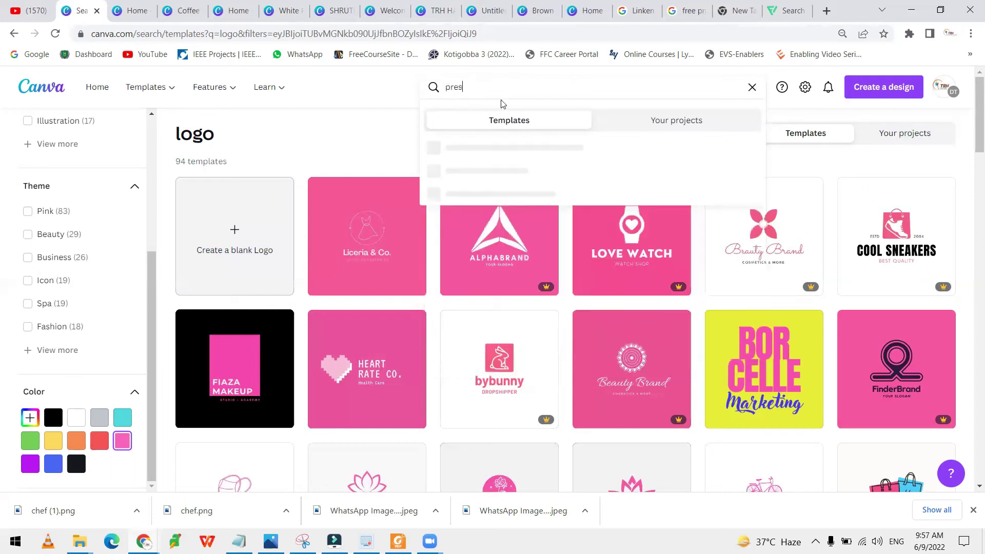
pyautogui.write('n')
pyautogui.press('BackSpace')
pyautogui.press('BackSpace')
pyautogui.press('BackSpace')
pyautogui.press('BackSpace')
pyautogui.write('ation')
pyautogui.press('Return')
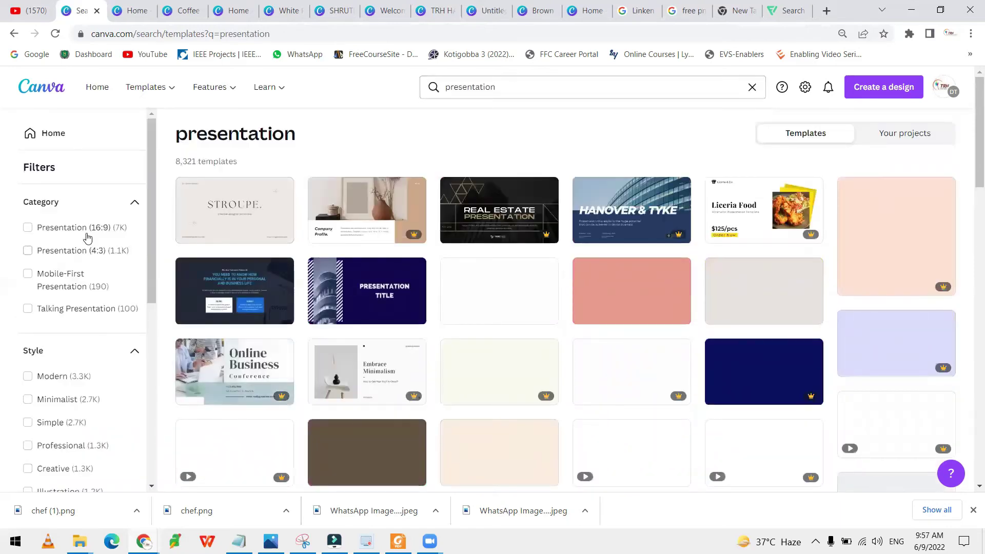
pyautogui.scroll(-1, 110, 296)
pyautogui.scroll(-5, 109, 296)
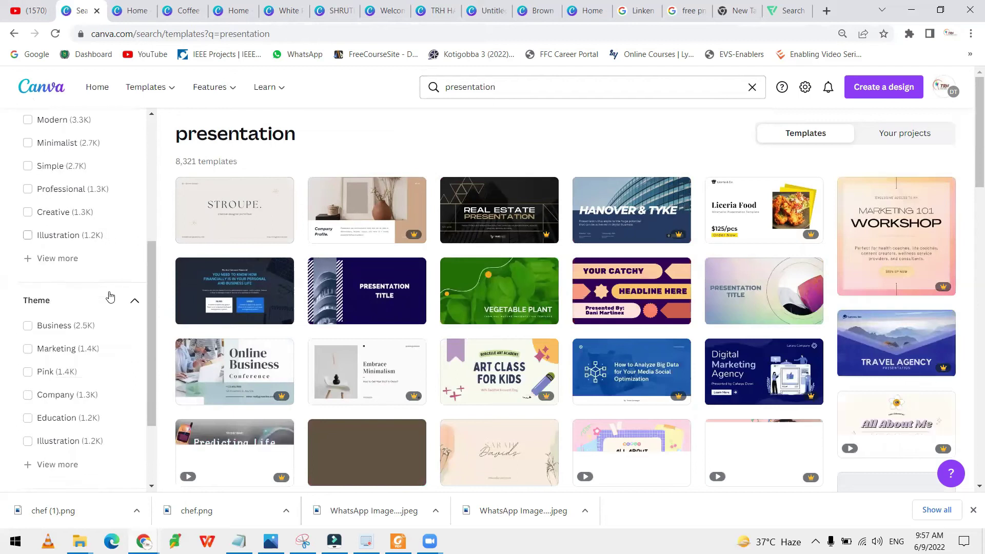
pyautogui.scroll(6, 109, 296)
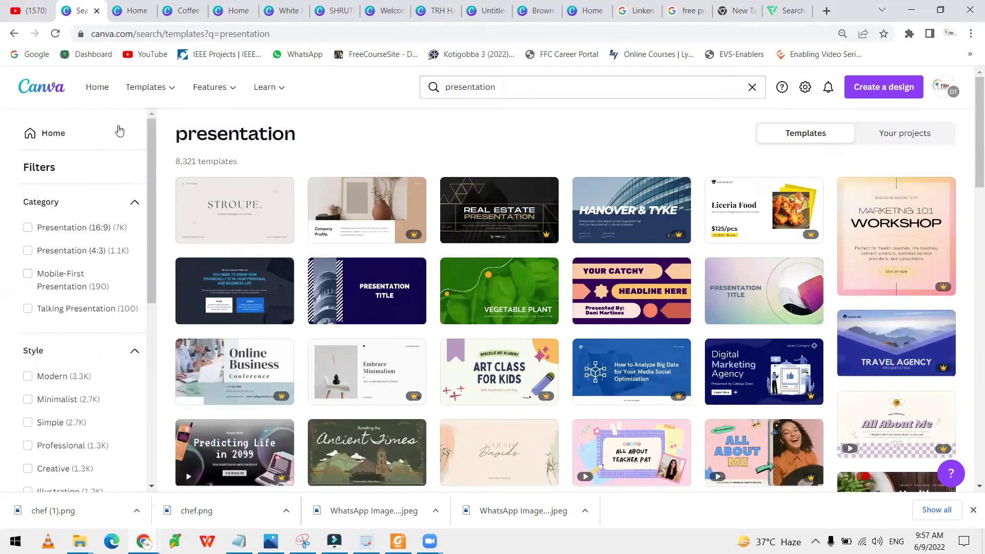
# - Return to the home page and create a new blank Presentation (16:9) design
pyautogui.click(100, 88)
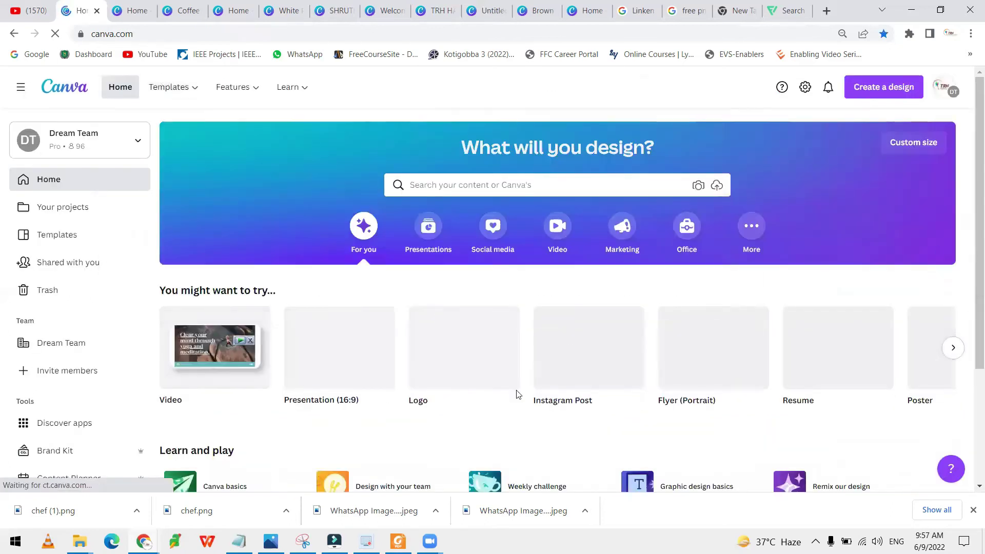
pyautogui.moveTo(331, 362)
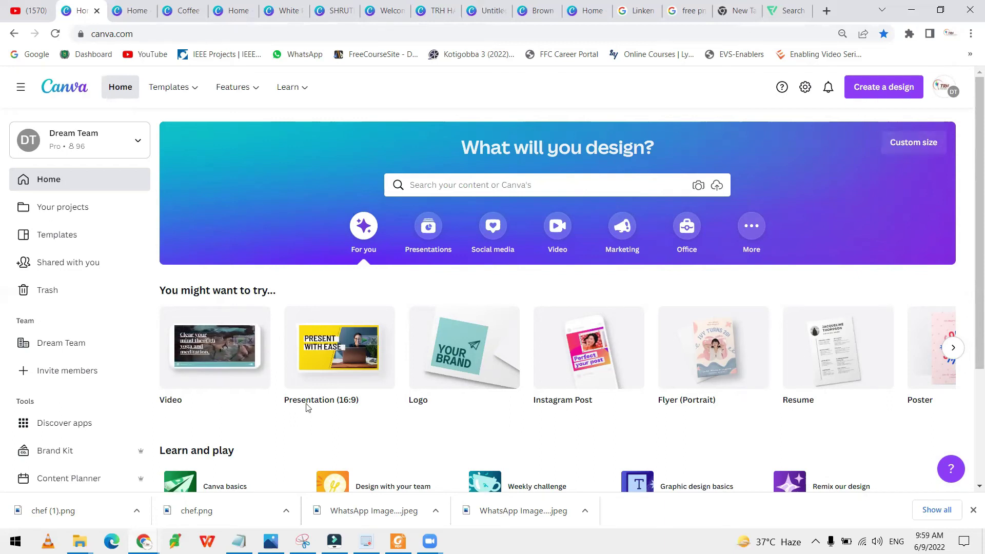
pyautogui.moveTo(336, 386)
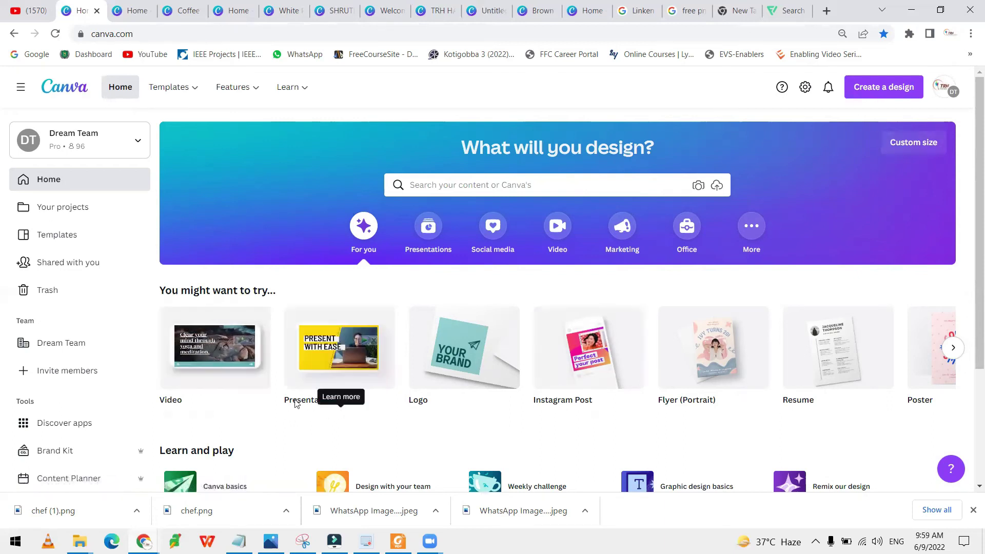
pyautogui.click(337, 352)
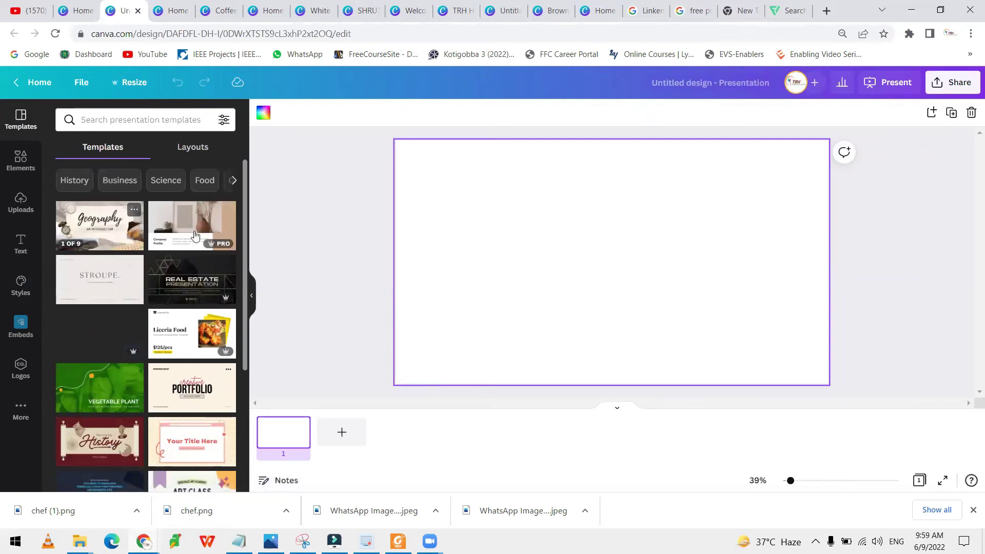
# - Browse the presentation template categories and apply the cover page of the Brown and Beige Scrapbook Introduction to Geography template to page 1
pyautogui.scroll(-2, 154, 257)
pyautogui.scroll(2, 128, 241)
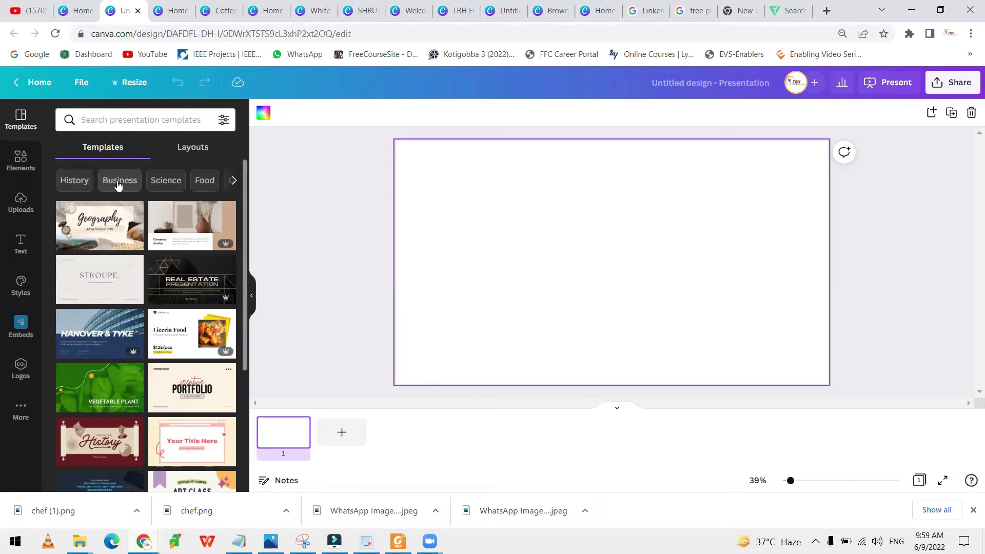
pyautogui.click(234, 181)
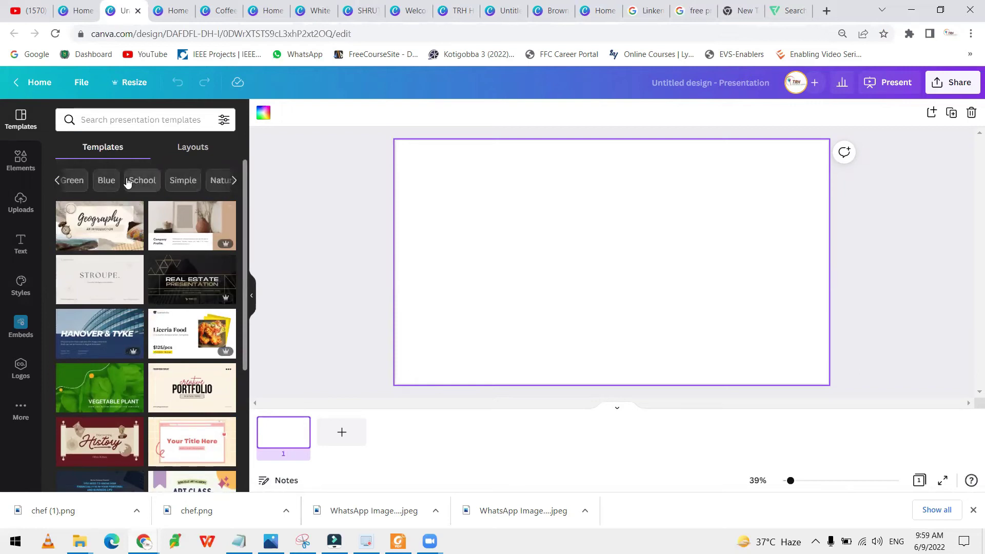
pyautogui.click(235, 180)
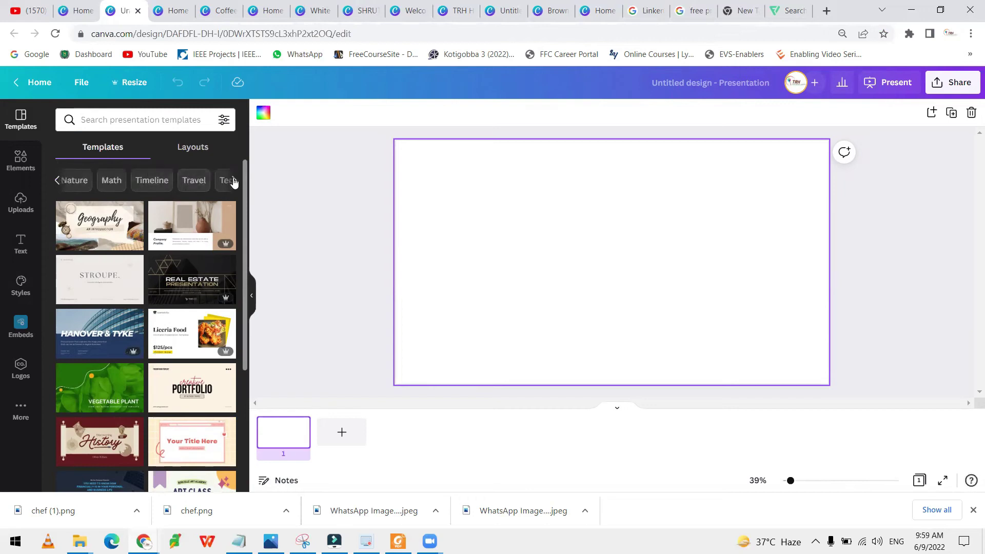
pyautogui.click(234, 181)
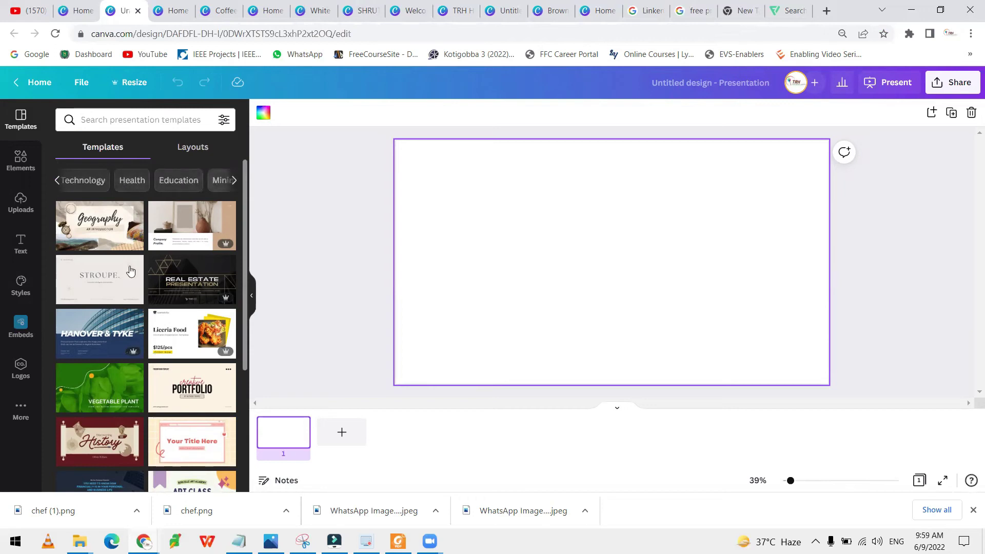
pyautogui.click(95, 227)
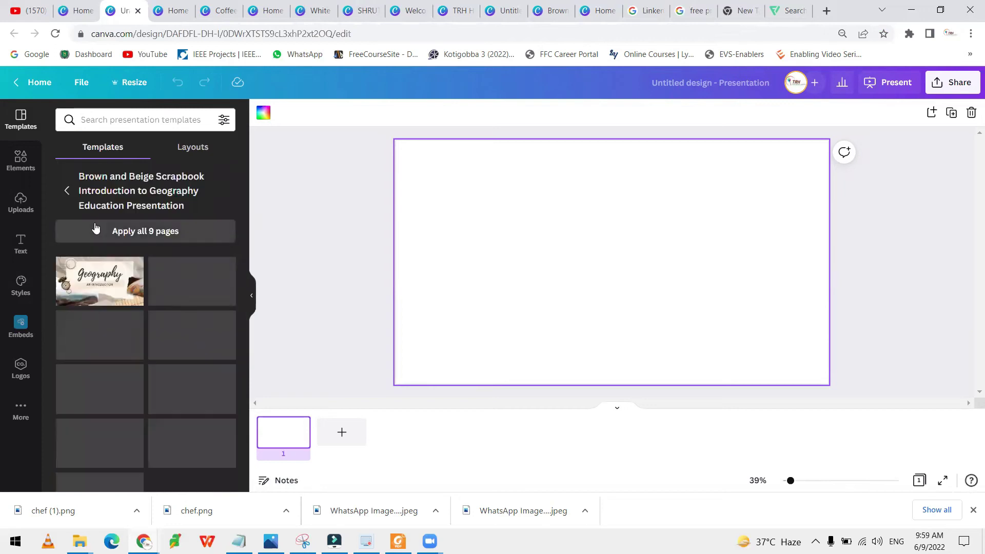
pyautogui.click(106, 278)
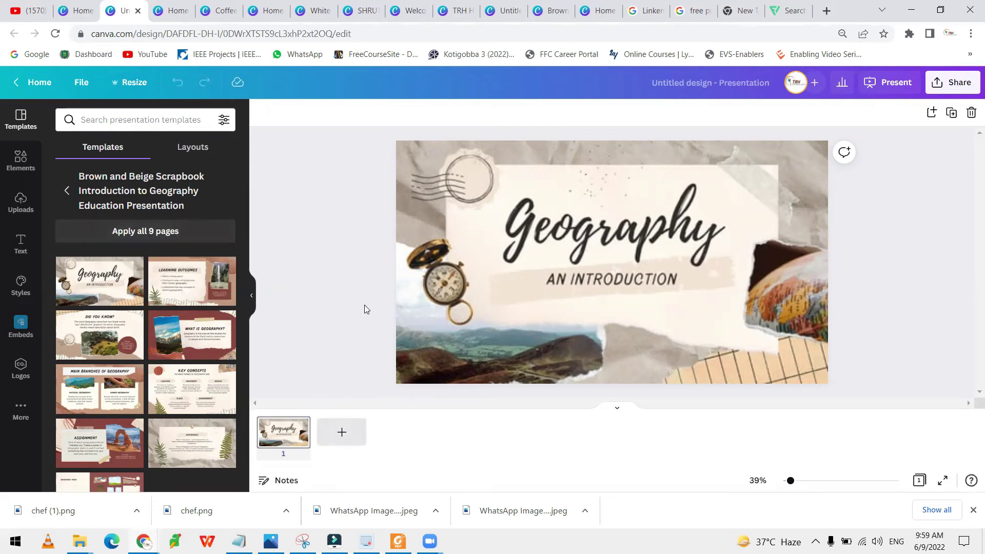
# - Try the "Learning Outcomes" template page on page 1 and put the "Geography" cover back in its place
pyautogui.click(167, 290)
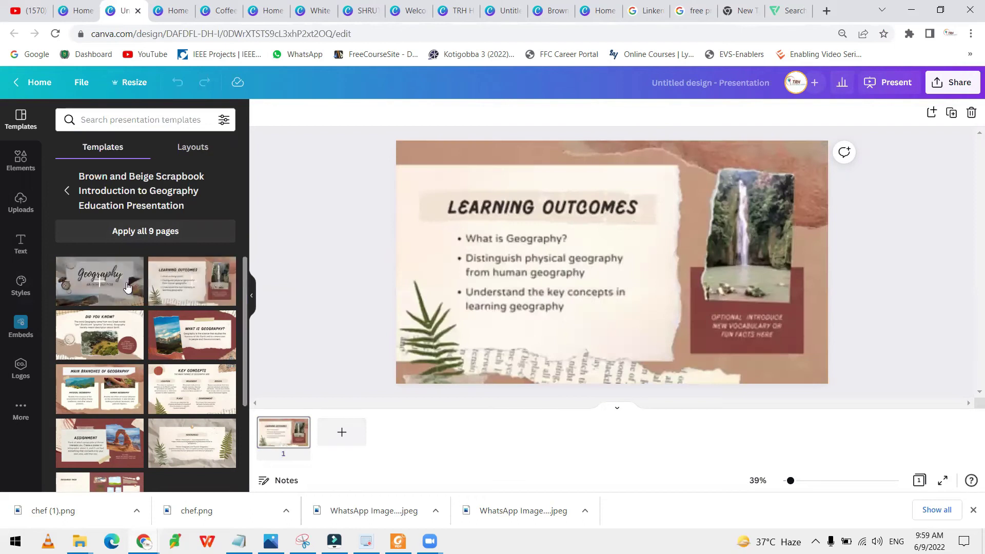
pyautogui.click(100, 285)
pyautogui.click(502, 334)
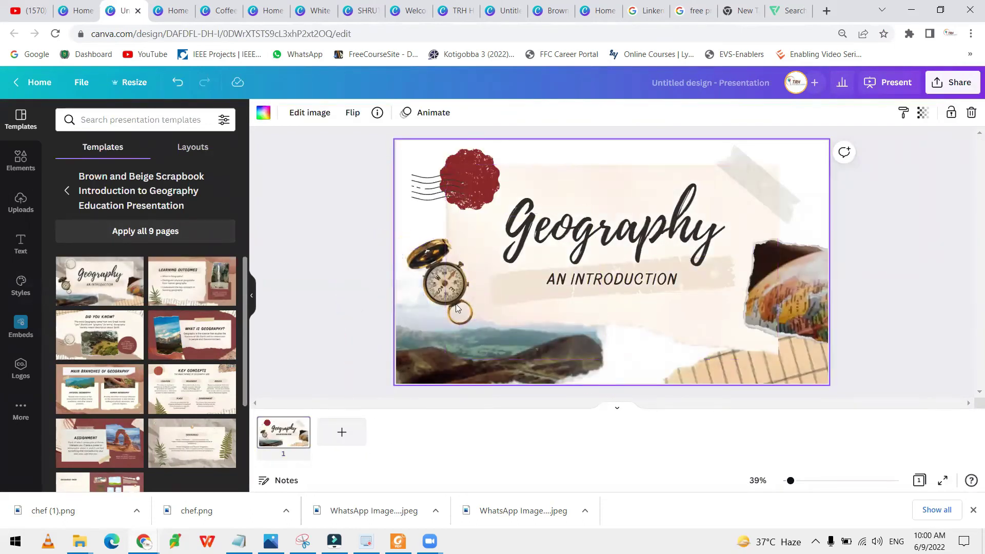
pyautogui.click(100, 281)
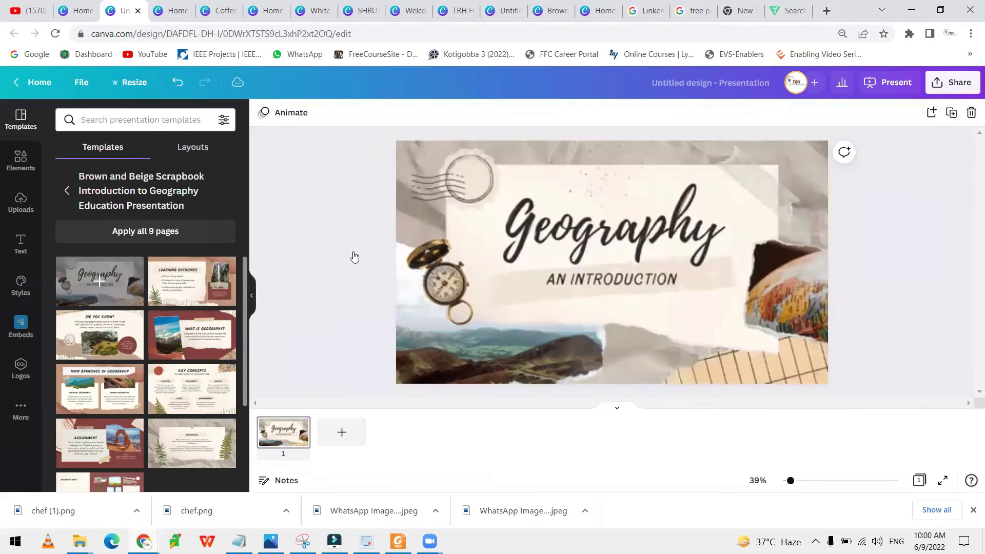
pyautogui.click(359, 214)
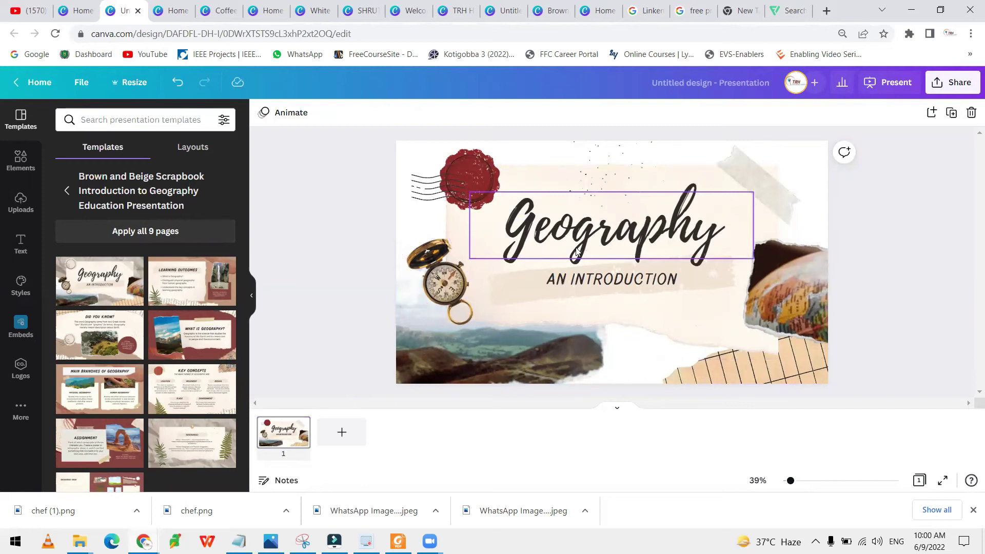
pyautogui.click(522, 238)
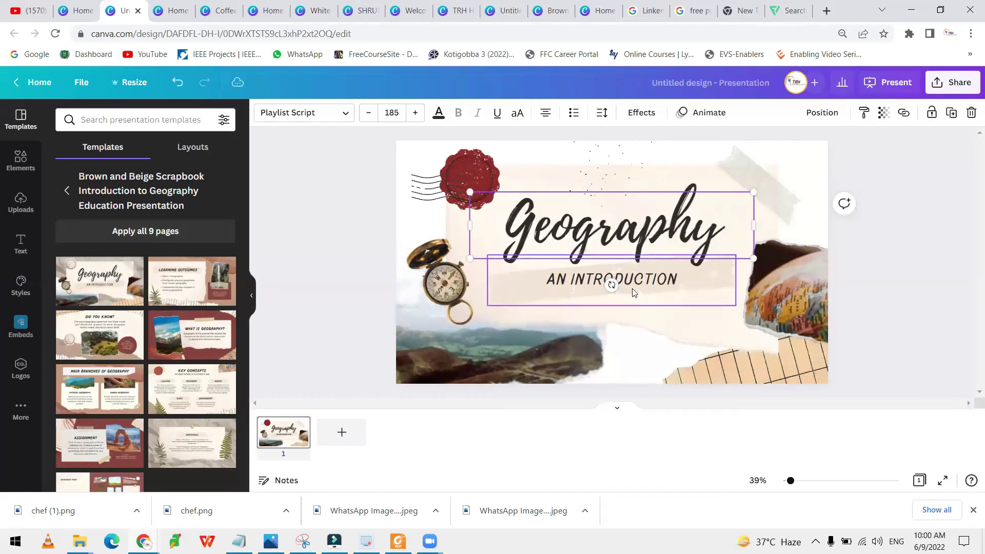
# - Add page 2 with the "Learning Outcomes" template page and page 3 with the "Did You Know?" template page
pyautogui.click(343, 433)
pyautogui.click(207, 298)
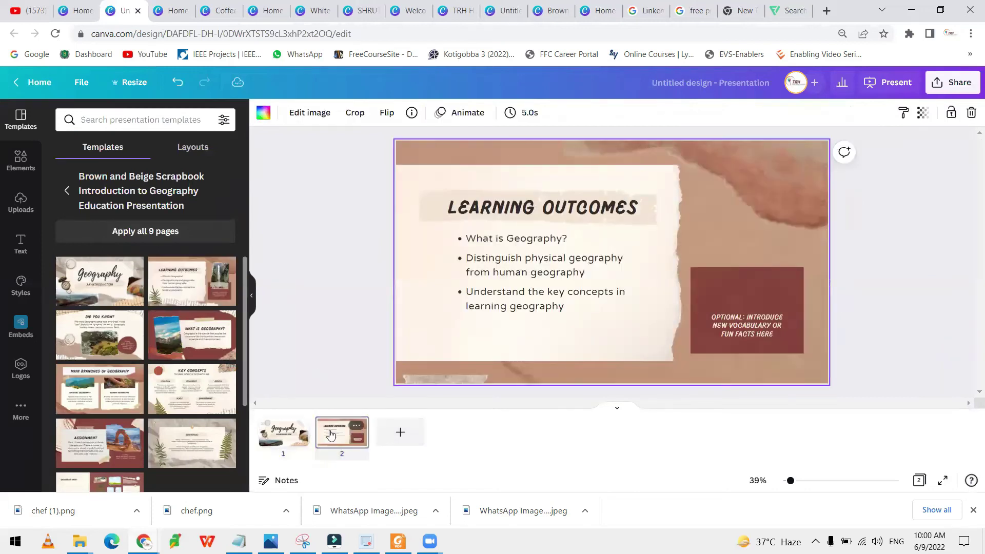
pyautogui.click(140, 346)
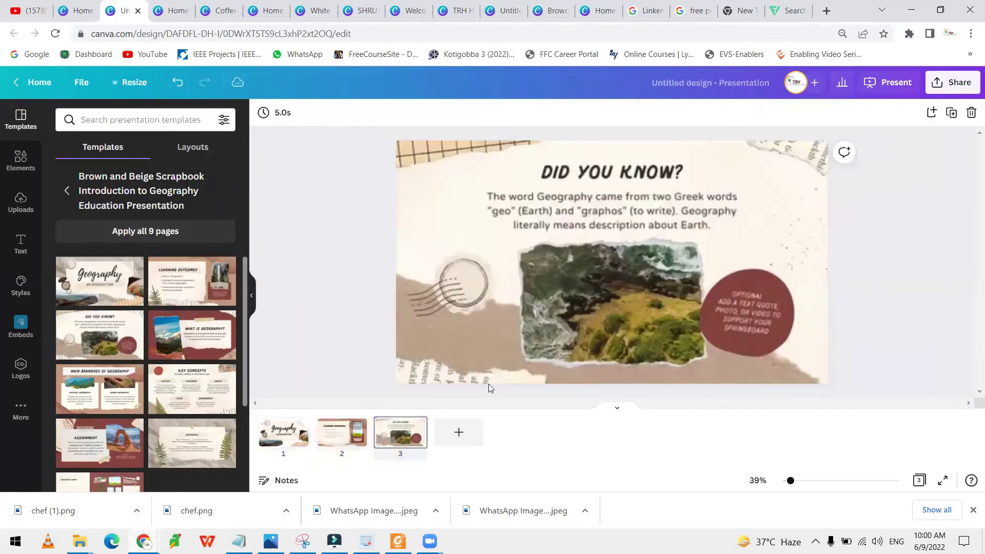
# - Return to the "Geography" cover page and search the design elements for "dots"
pyautogui.click(292, 438)
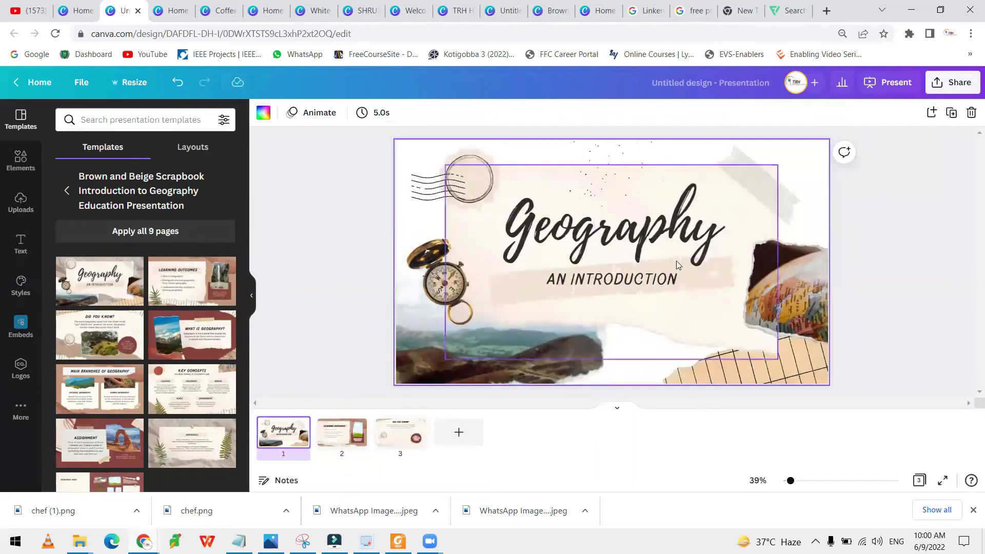
pyautogui.click(110, 118)
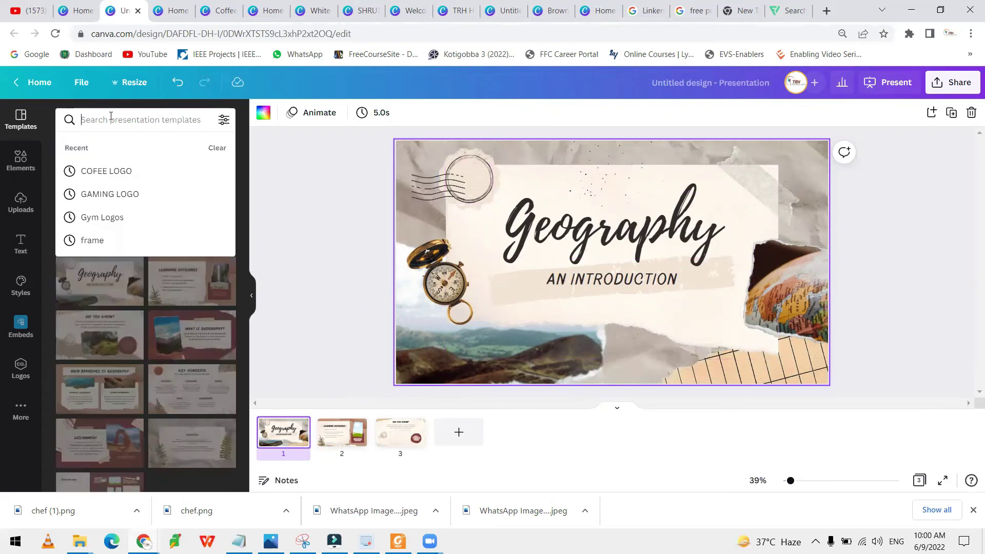
pyautogui.write('dots')
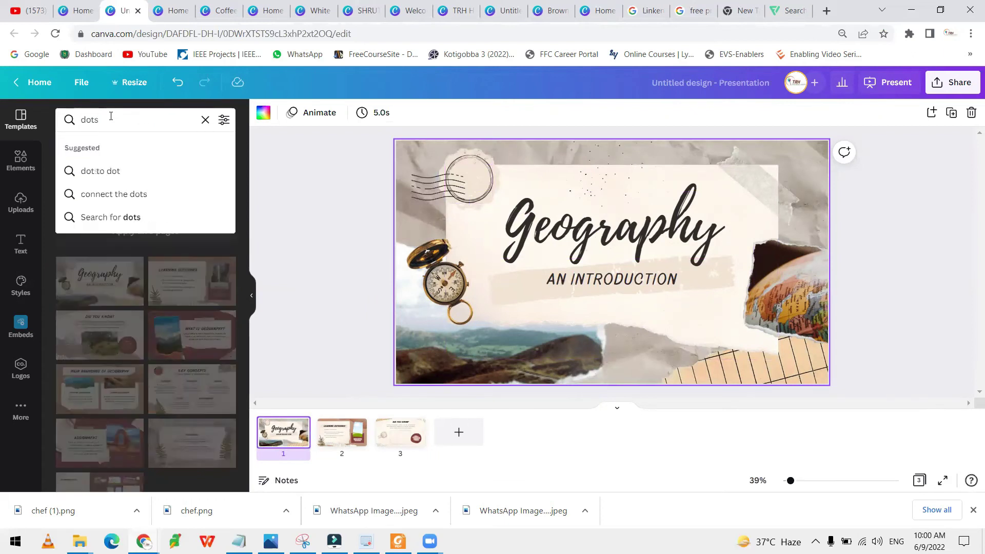
pyautogui.click(28, 163)
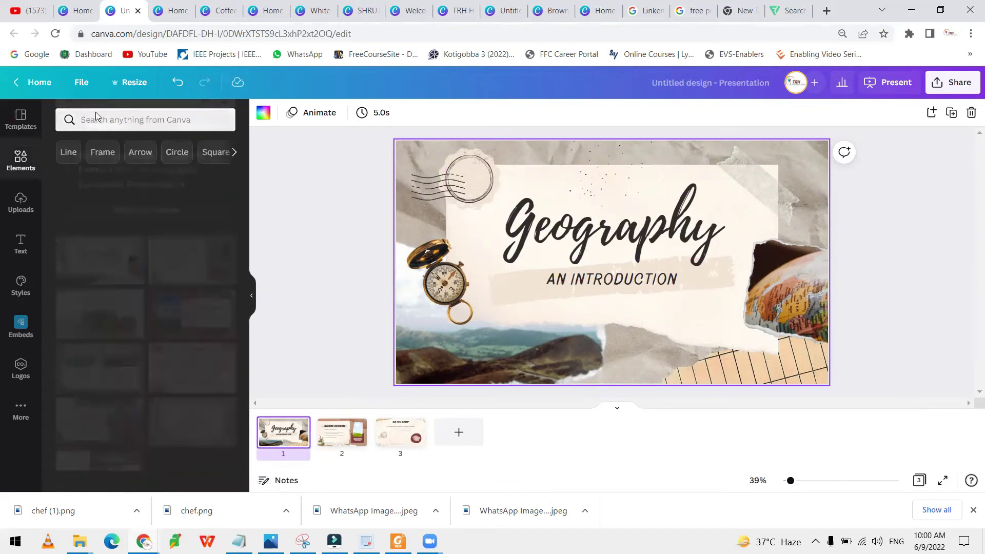
pyautogui.click(98, 118)
pyautogui.write('dots')
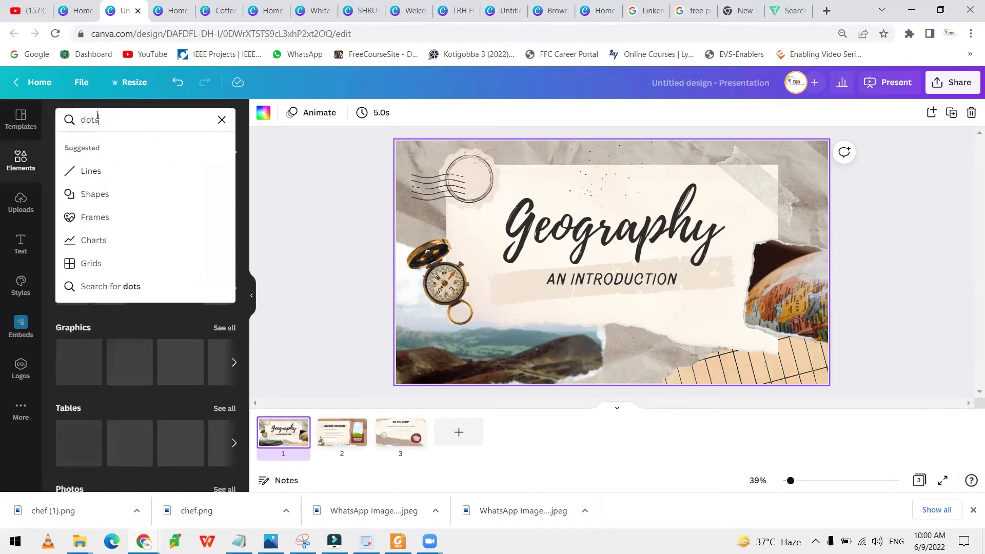
pyautogui.click(99, 193)
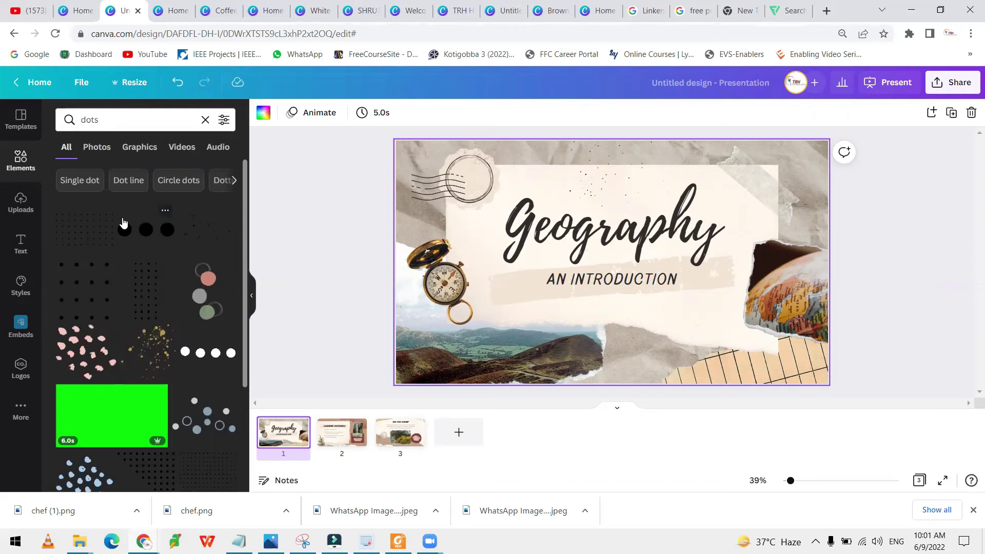
# - Add the row of four white dots to the cover and shrink it into the page's lower-right corner over the grid paper
pyautogui.click(222, 358)
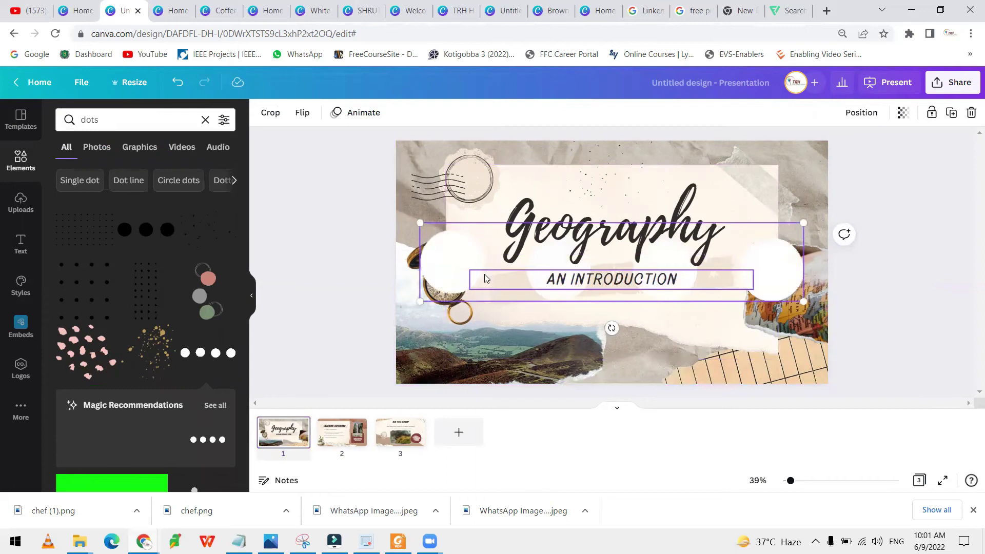
pyautogui.moveTo(803, 301); pyautogui.dragTo(817, 357)
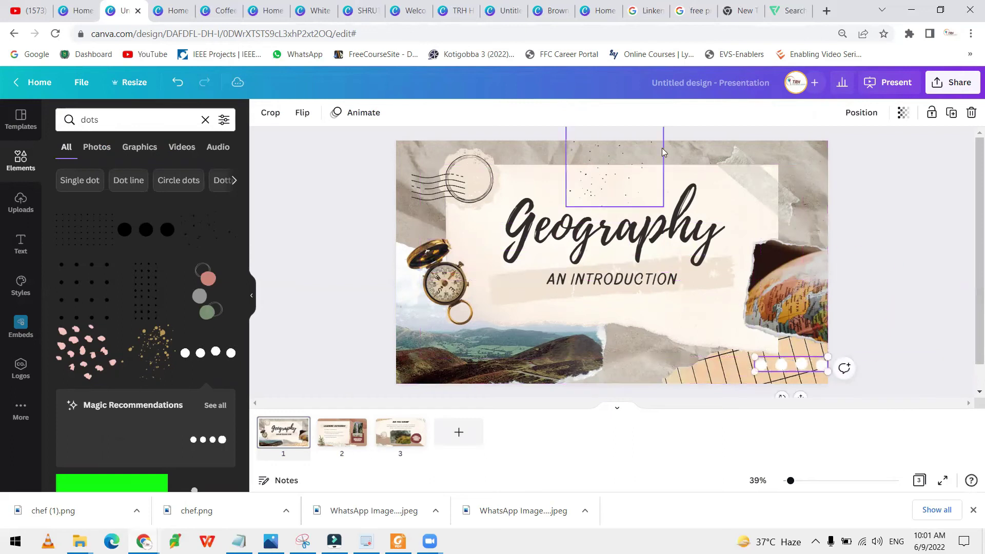
pyautogui.scroll(-6, 129, 376)
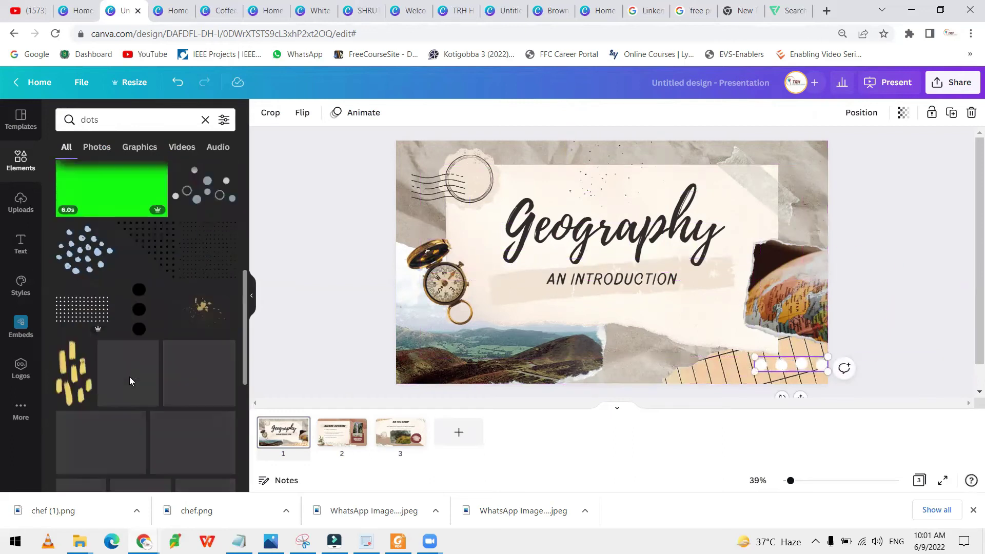
pyautogui.scroll(-2, 130, 377)
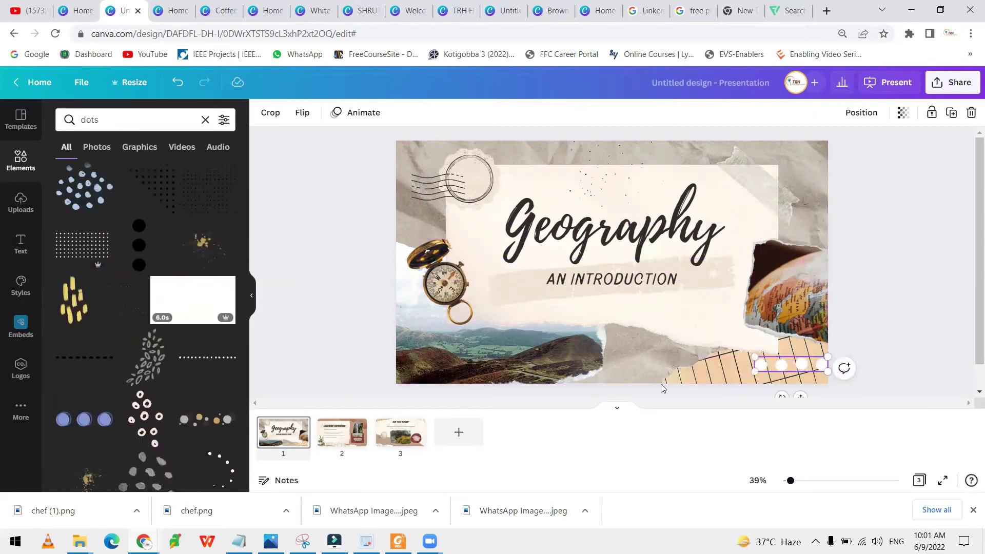
pyautogui.click(882, 258)
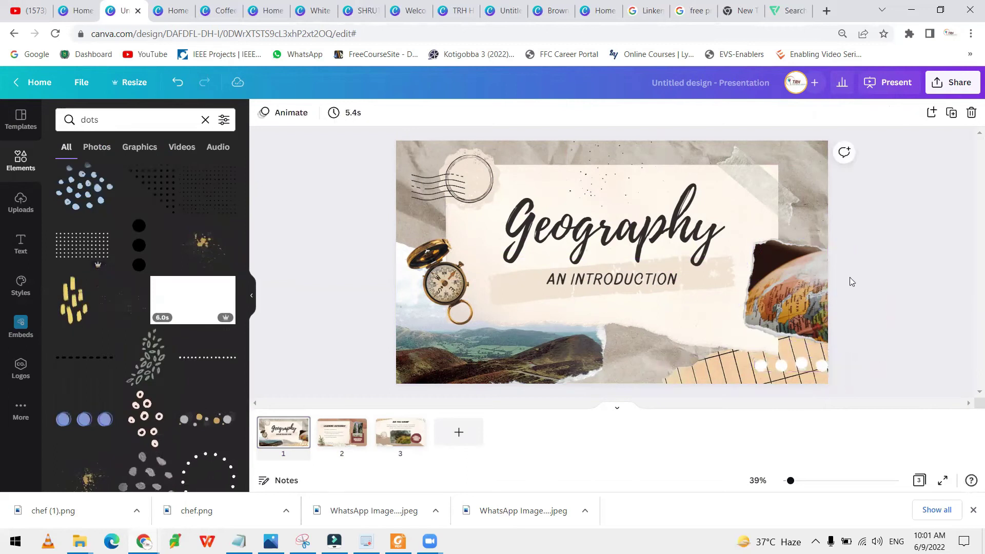
# - Look at the element animations offered for the four white dots, leaving them unapplied
pyautogui.click(803, 368)
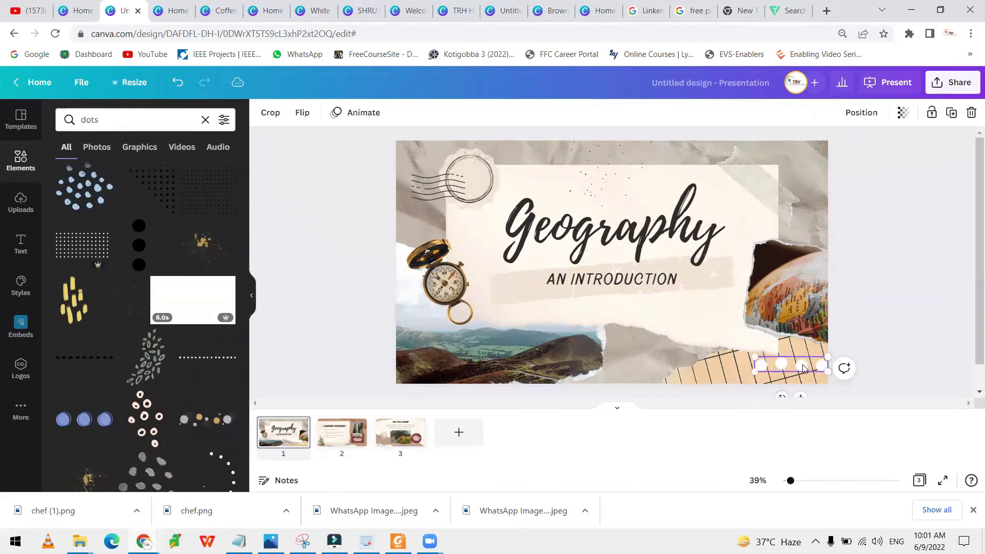
pyautogui.click(363, 113)
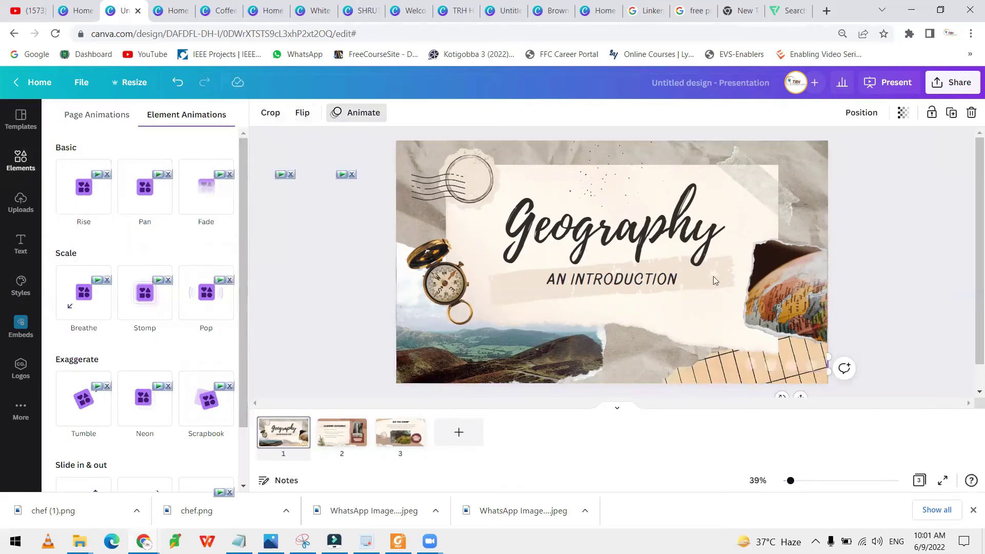
pyautogui.click(641, 231)
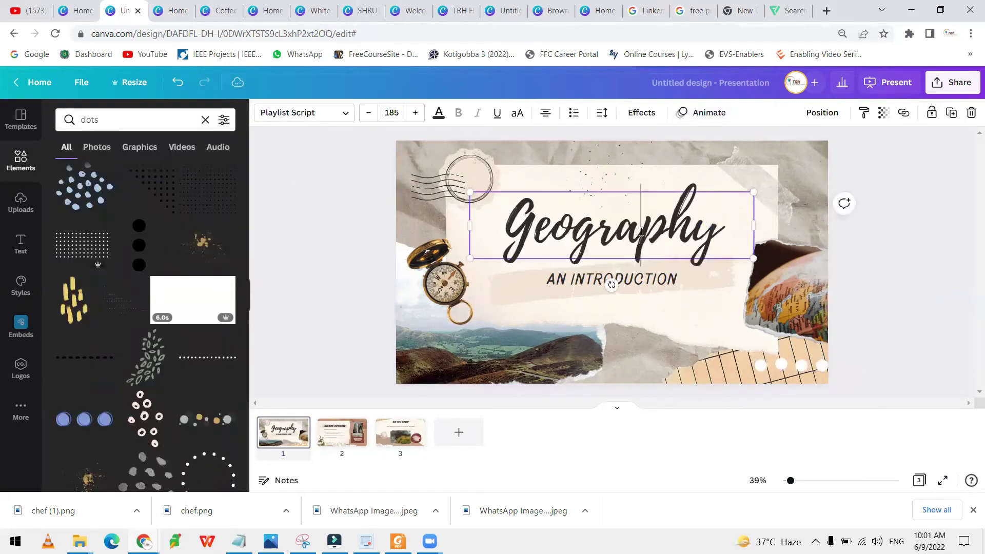
pyautogui.click(633, 283)
pyautogui.click(633, 281)
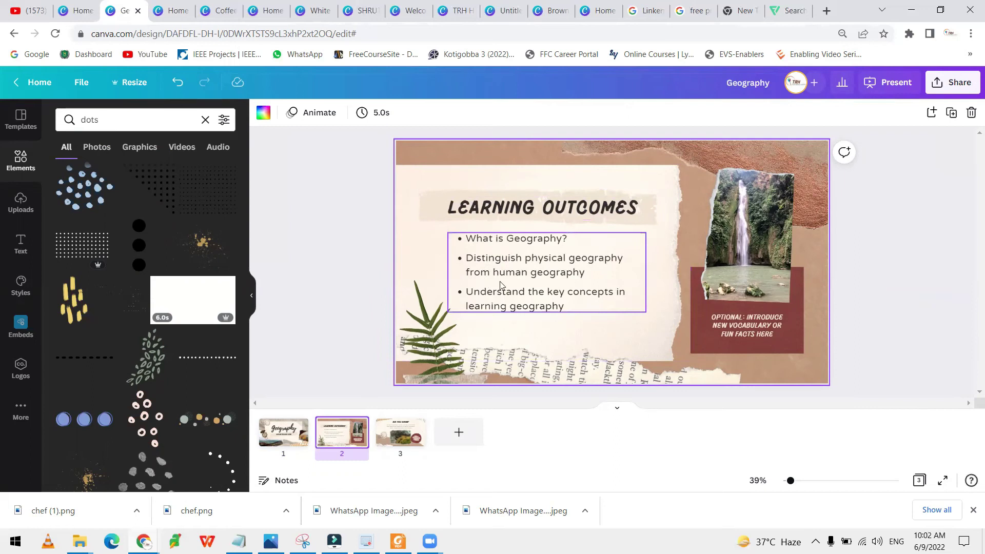
pyautogui.click(526, 264)
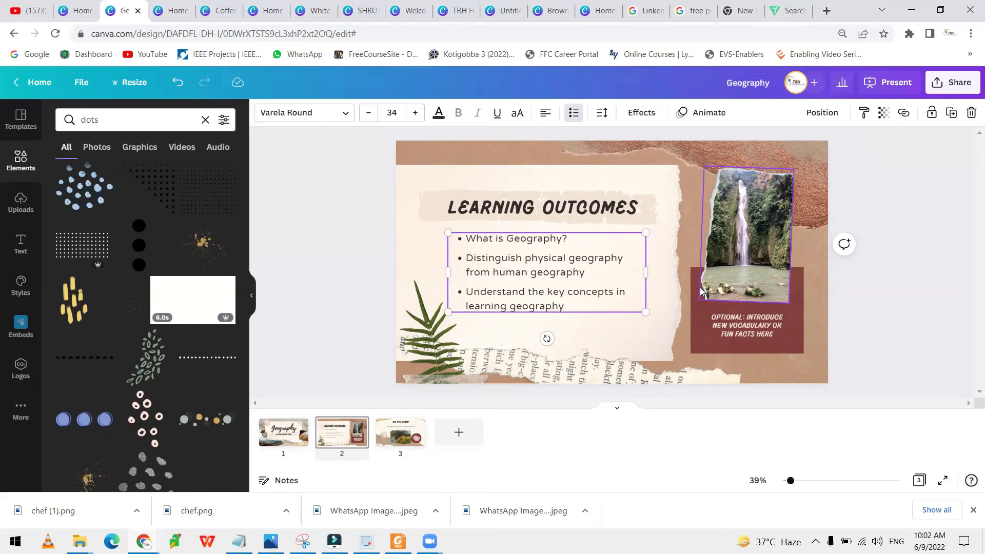
# - On the "Did You Know?" page, delete the aerial coast video together with its torn-paper frame
pyautogui.rightClick(417, 428)
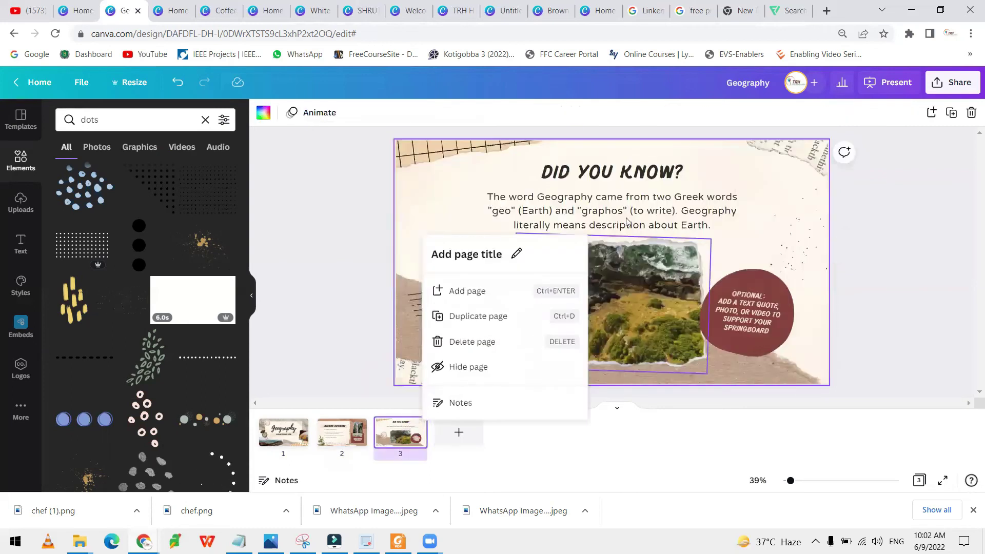
pyautogui.click(625, 304)
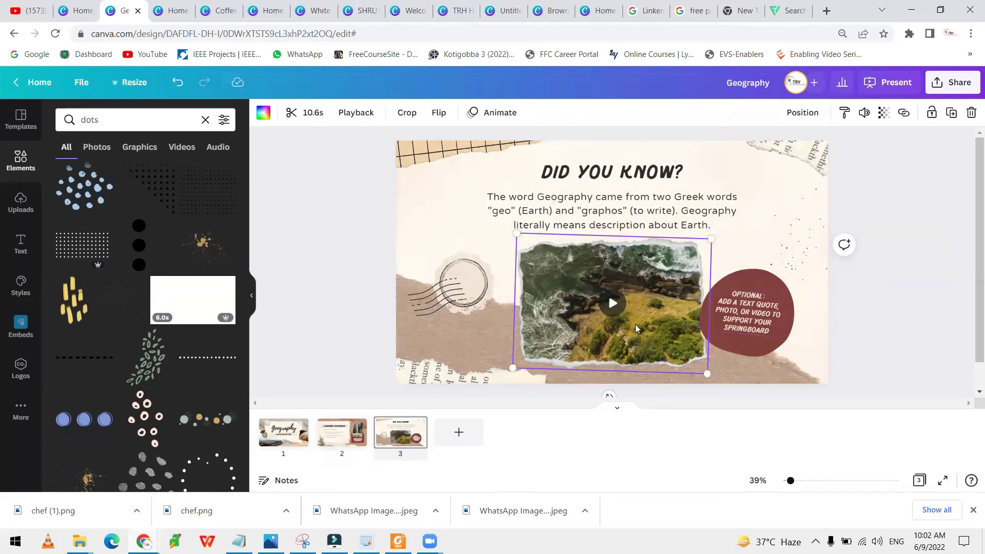
pyautogui.press('Delete')
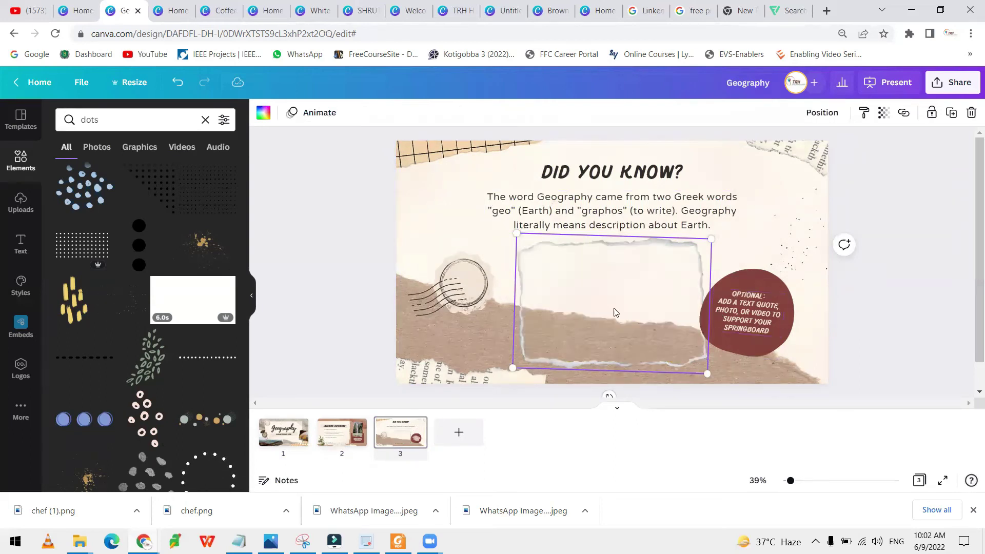
pyautogui.click(613, 315)
# - Search the design elements for "history" and restrict the results to videos
pyautogui.click(76, 121)
pyautogui.write('histor')
pyautogui.press('Return')
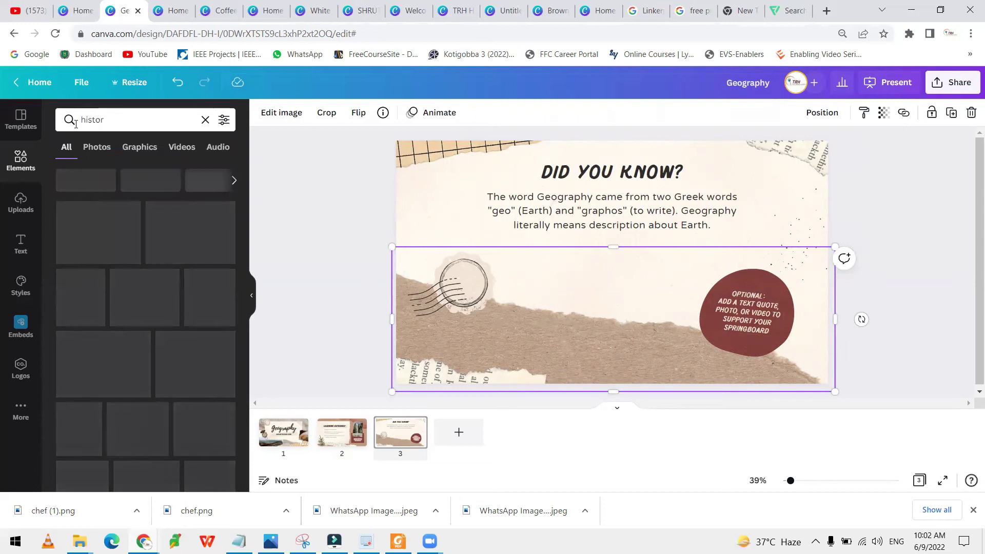
pyautogui.click(124, 123)
pyautogui.write('y')
pyautogui.press('Return')
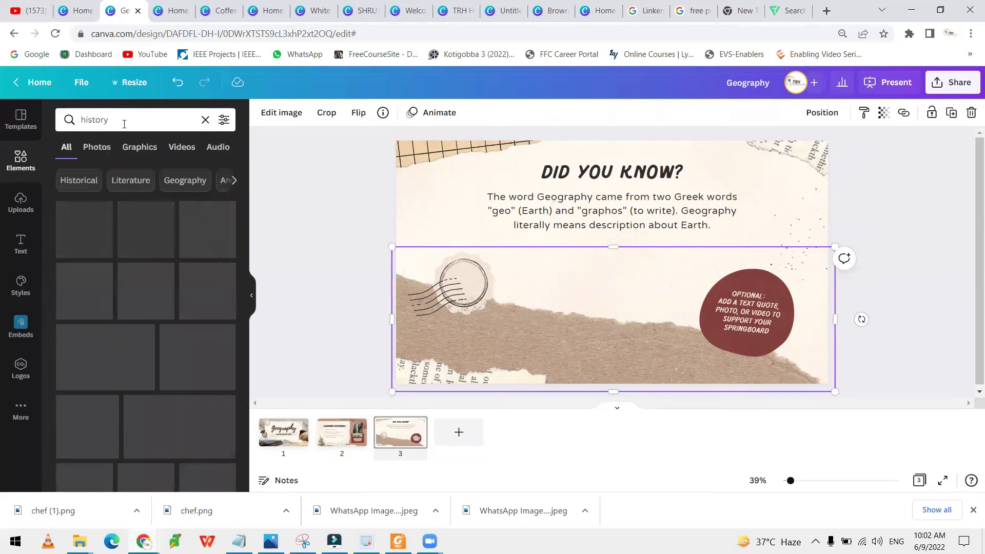
pyautogui.click(175, 148)
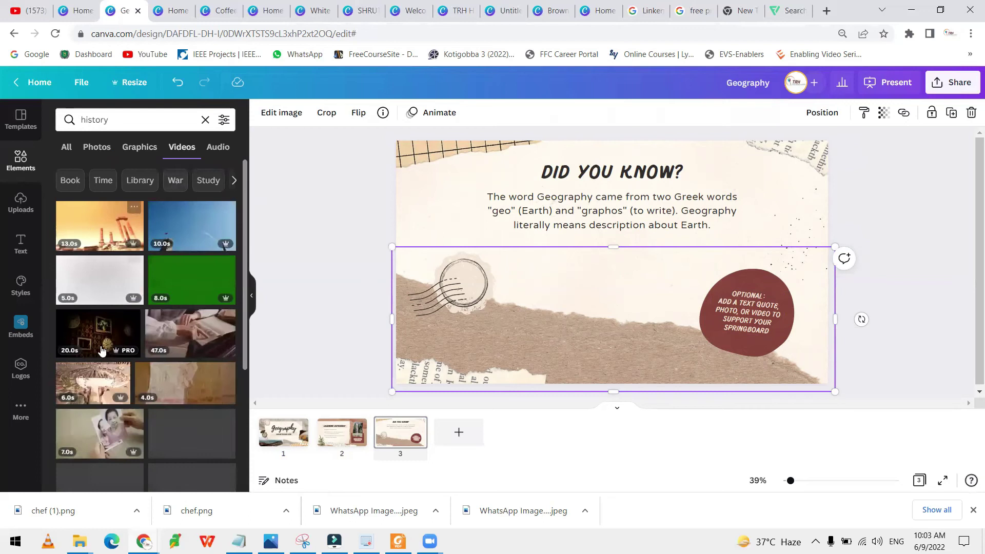
# - Try the 6-second amphitheatre video on the "Did You Know?" page, shrunk and placed below the paragraph, and delete it
pyautogui.click(100, 382)
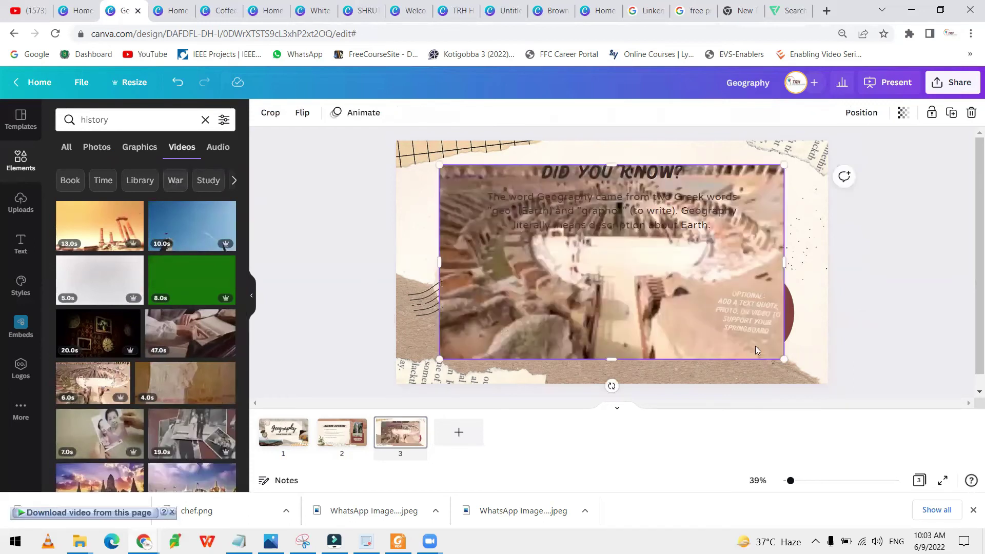
pyautogui.moveTo(783, 359); pyautogui.dragTo(667, 348)
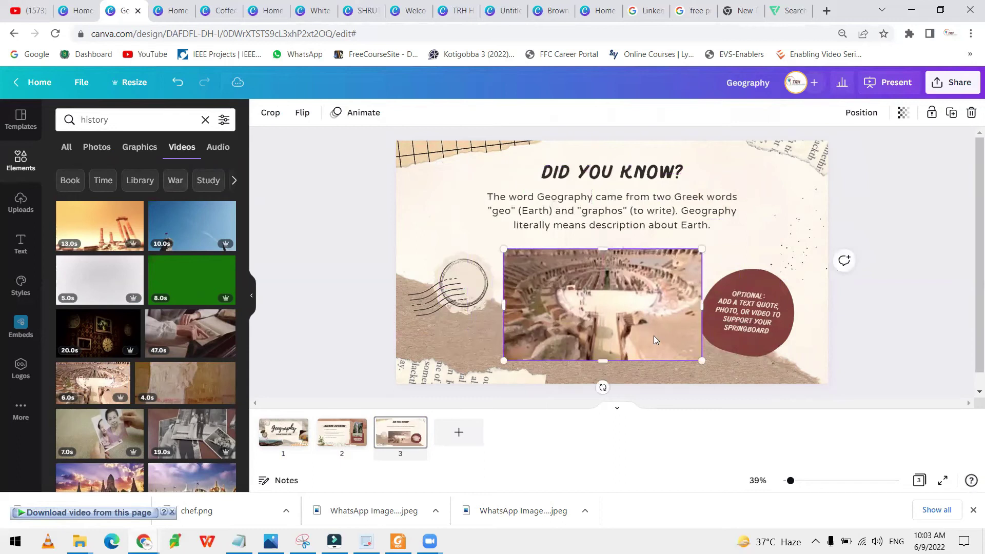
pyautogui.press('Delete')
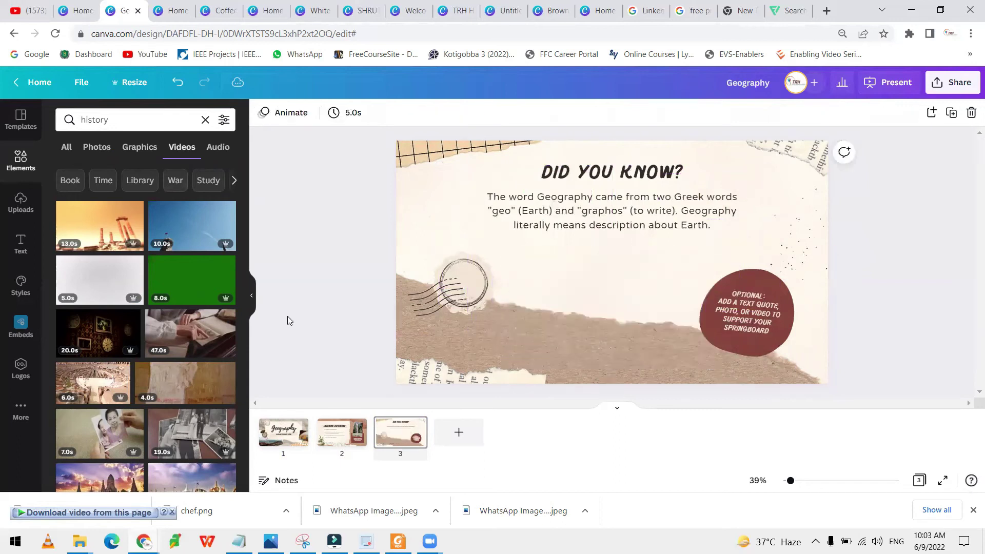
# - Try the green 8-second "HISTORY" video and another history video on page 3, deleting each one
pyautogui.click(195, 296)
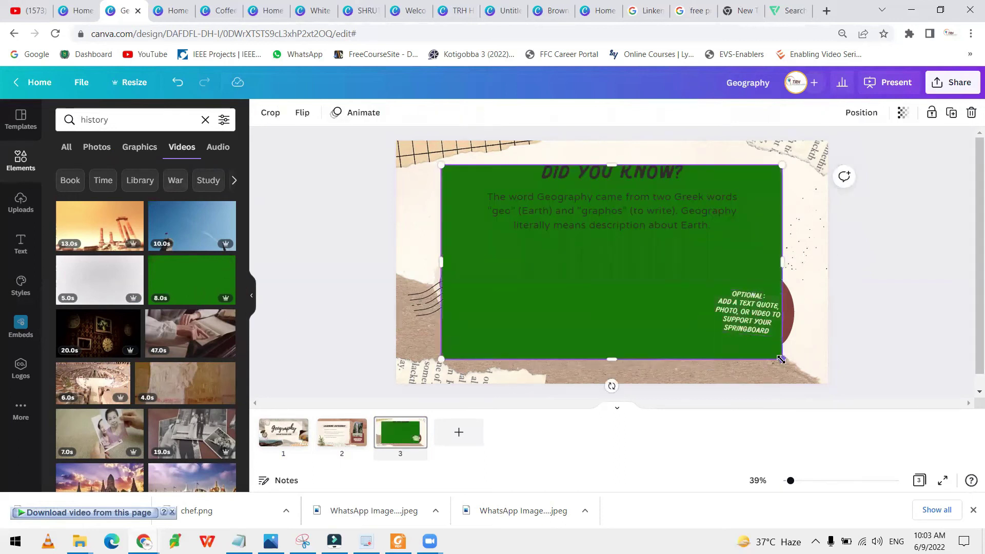
pyautogui.press('Delete')
pyautogui.scroll(-3, 161, 318)
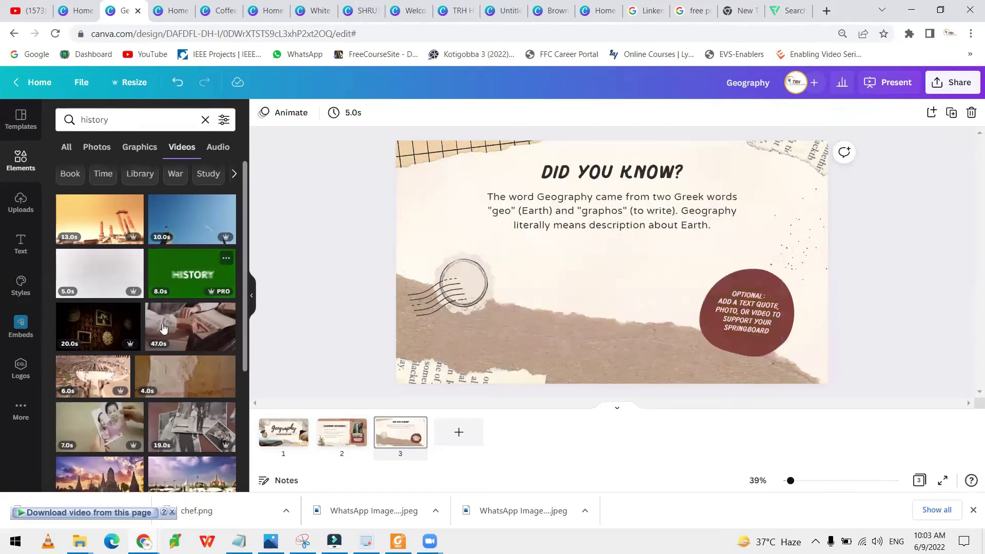
pyautogui.click(160, 318)
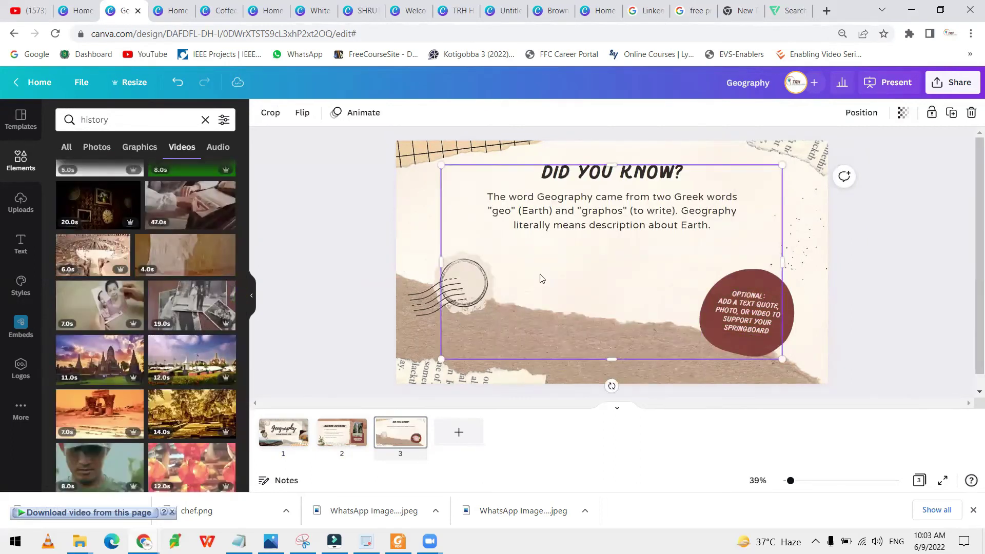
pyautogui.press('Delete')
# - Place the 7-second orange ruins video inside page 3's brown torn-paper strip and delete the filled strip
pyautogui.scroll(5, 142, 169)
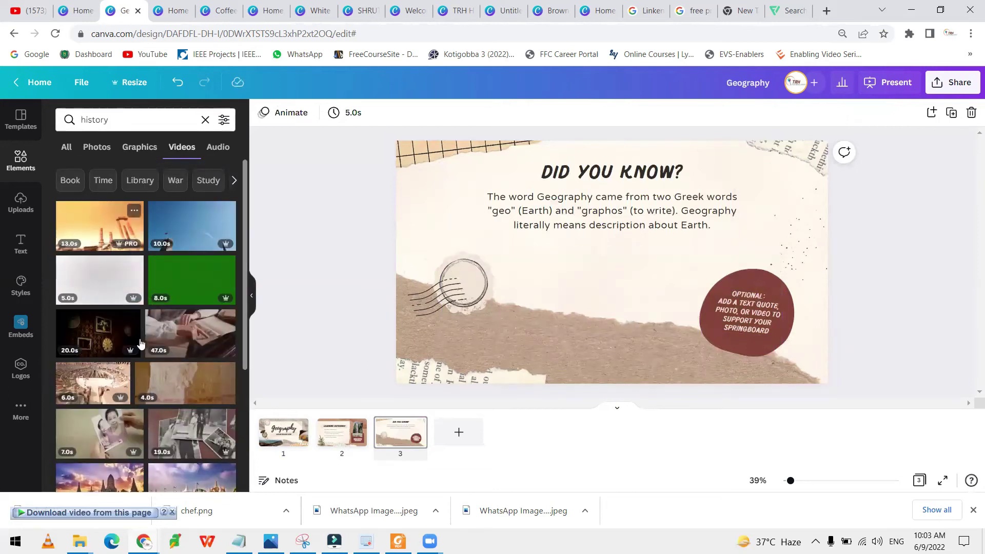
pyautogui.scroll(-4, 138, 335)
pyautogui.moveTo(139, 334); pyautogui.dragTo(575, 290)
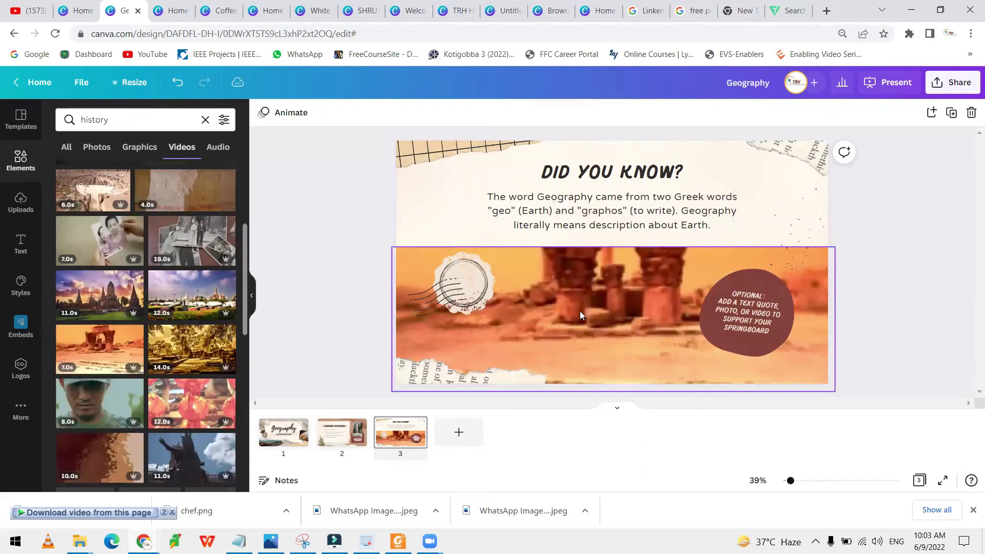
pyautogui.click(531, 324)
pyautogui.press('Delete')
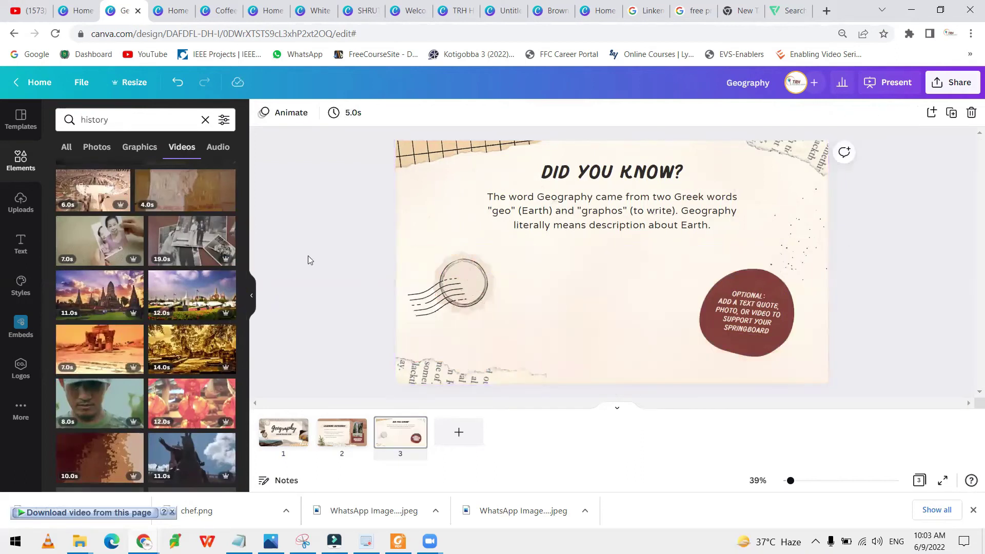
pyautogui.moveTo(410, 247); pyautogui.dragTo(538, 318)
pyautogui.click(539, 318)
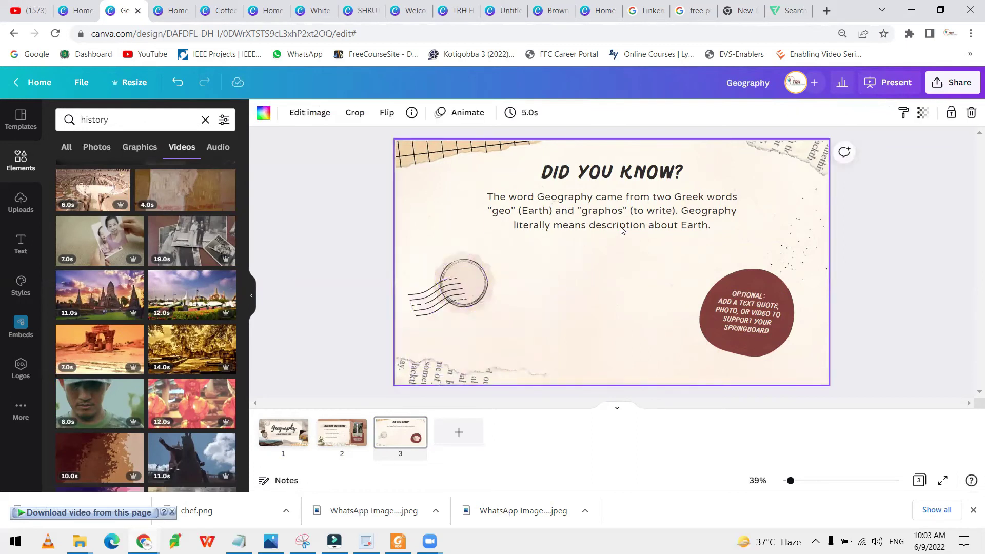
# - Go back to the Canva home page and create a blank Resume design
pyautogui.click(18, 123)
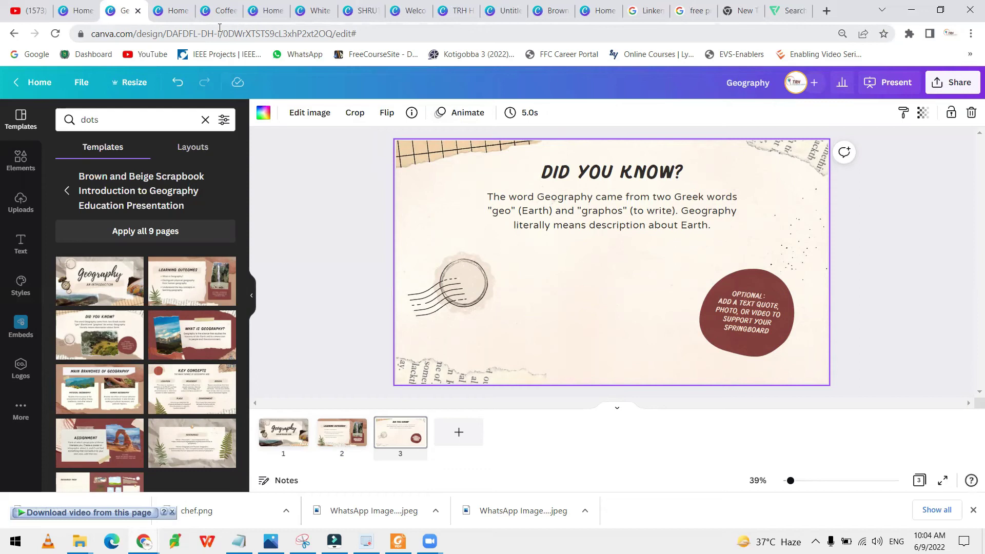
pyautogui.click(77, 10)
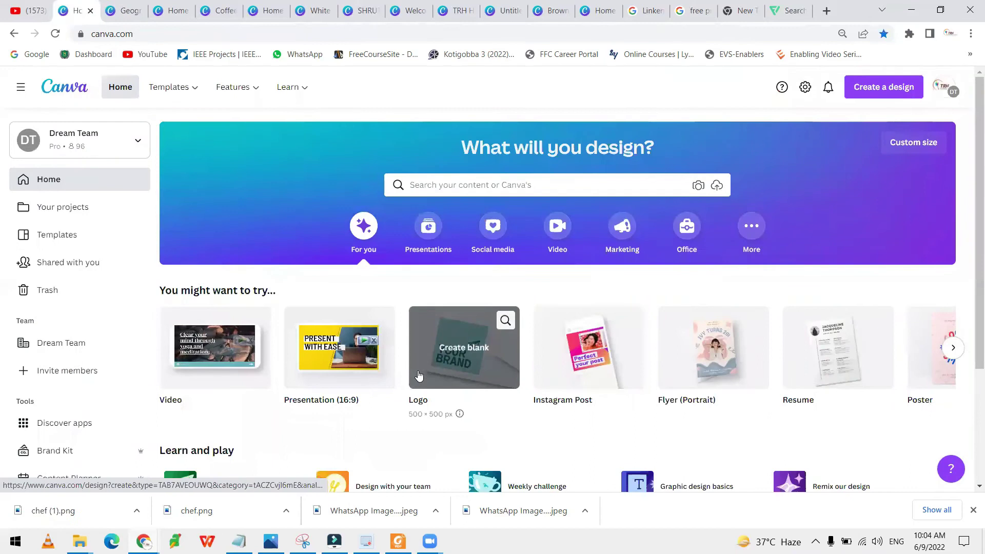
pyautogui.scroll(-1, 451, 352)
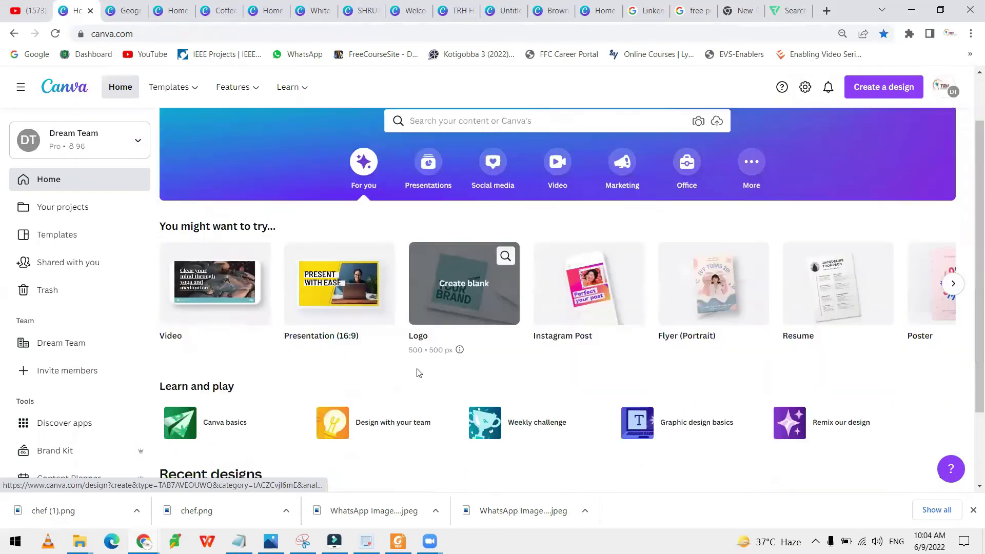
pyautogui.click(834, 315)
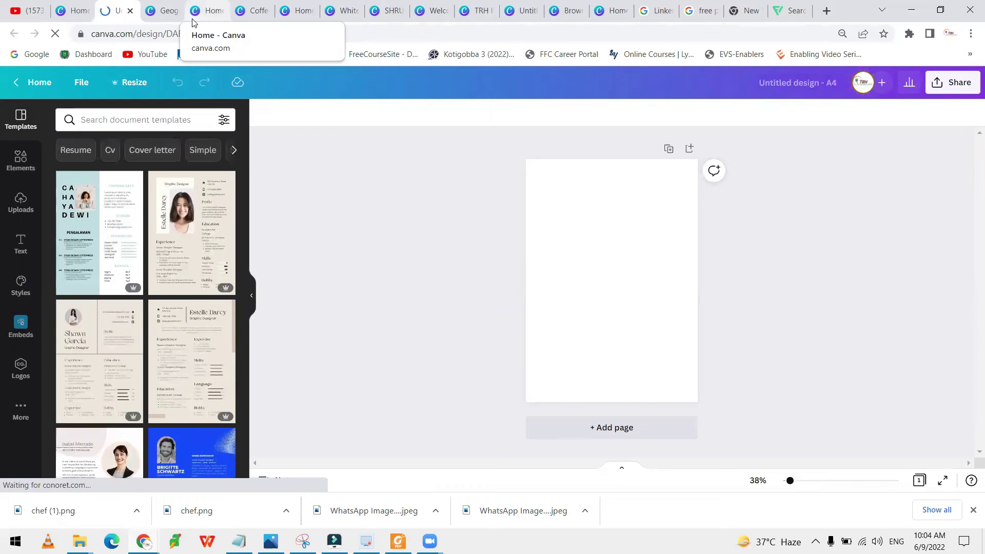
# - Browse the resume templates and apply the white "Marketing Manager" one with a round photo and navy edge stripe to the blank page
pyautogui.scroll(-5, 173, 283)
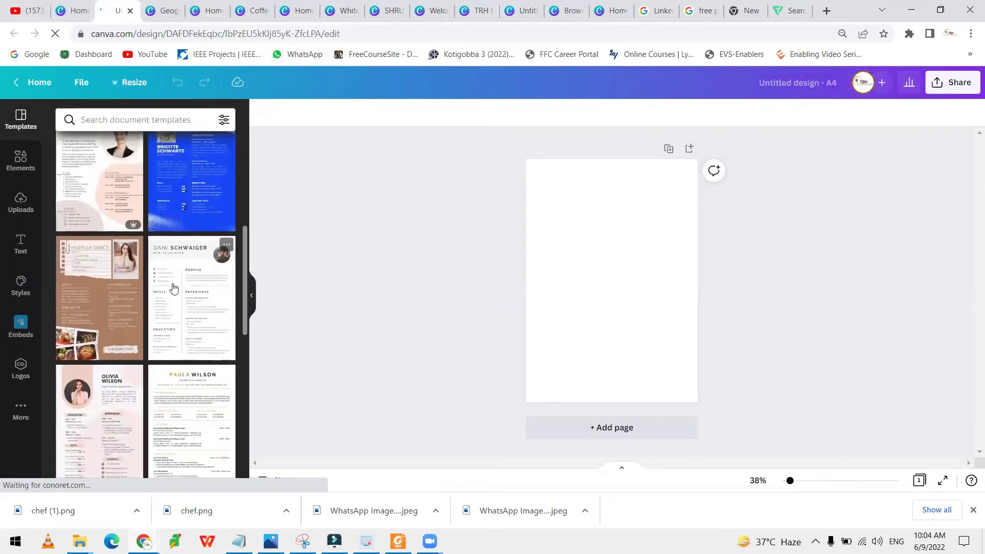
pyautogui.scroll(-4, 173, 288)
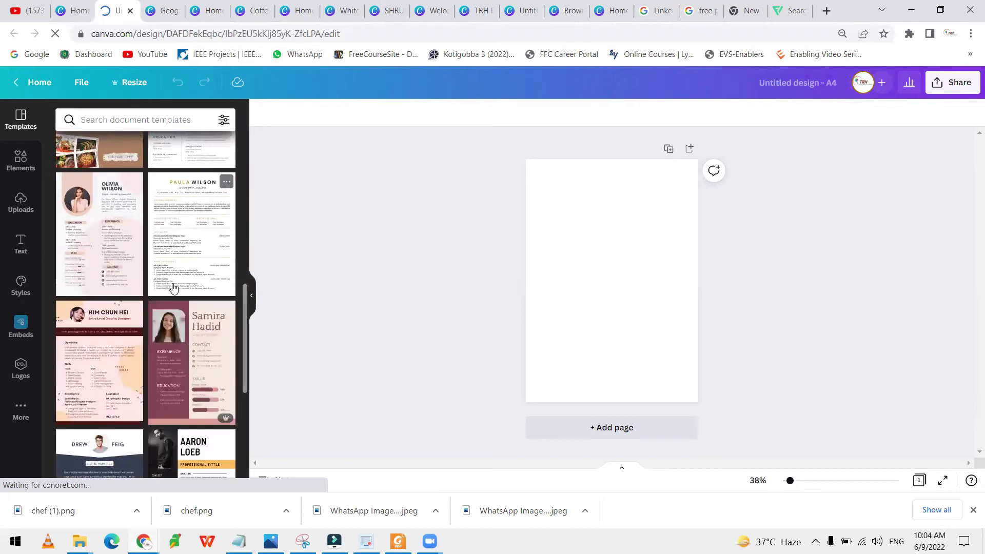
pyautogui.scroll(1, 174, 288)
pyautogui.scroll(-6, 173, 288)
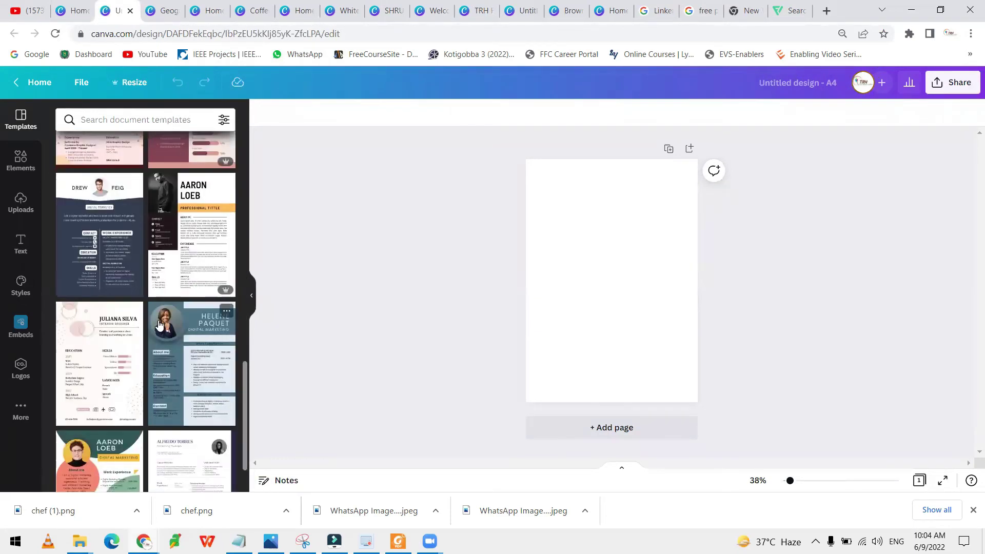
pyautogui.scroll(2, 159, 324)
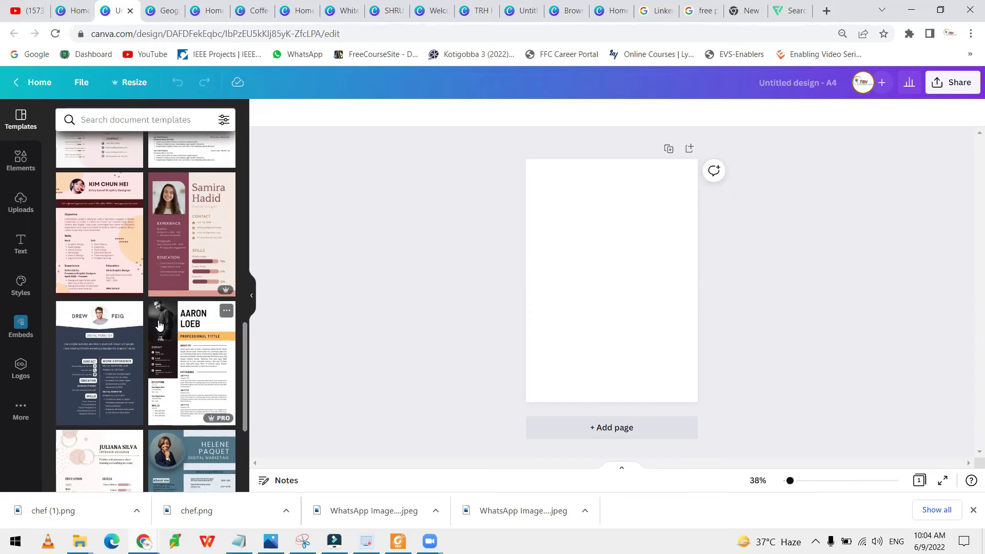
pyautogui.scroll(-3, 160, 324)
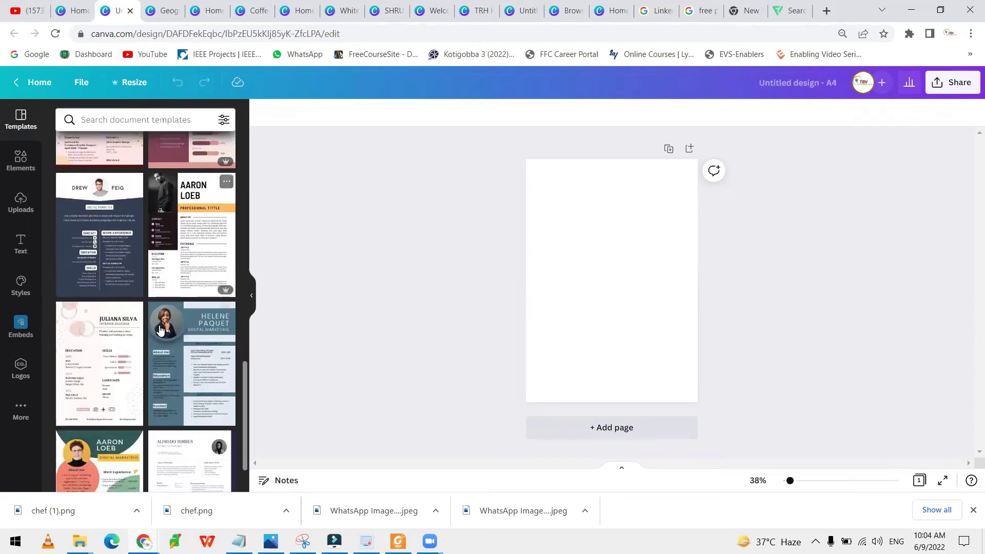
pyautogui.scroll(-2, 218, 382)
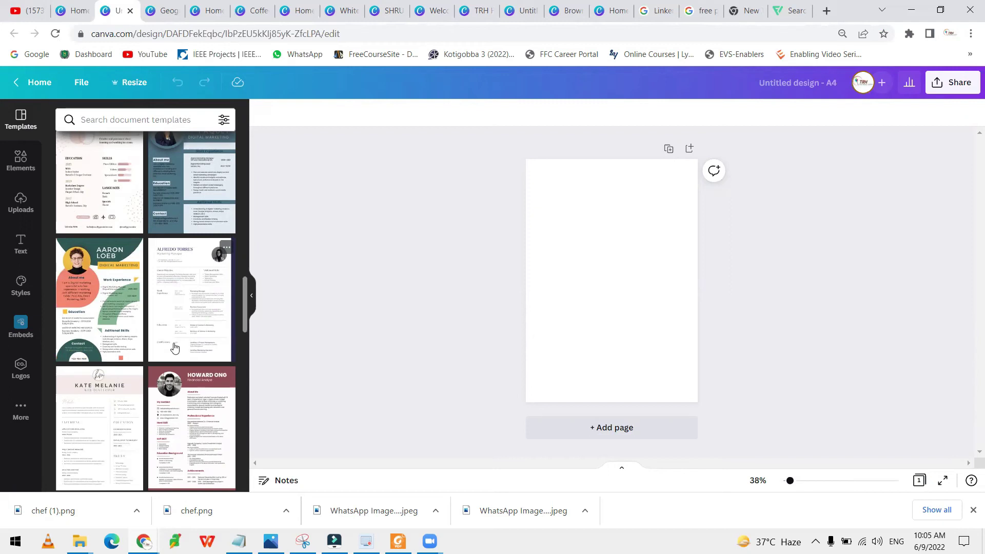
pyautogui.click(179, 314)
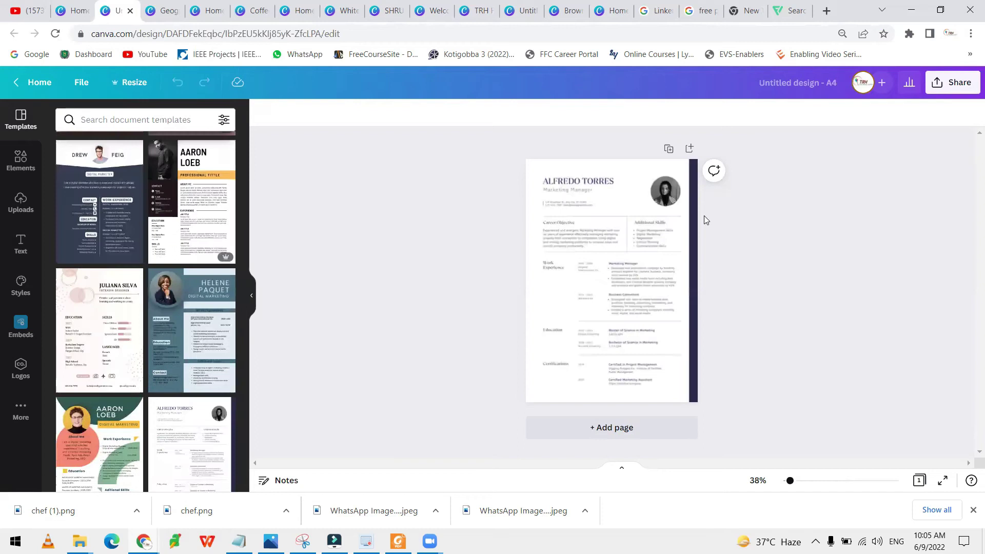
pyautogui.click(687, 294)
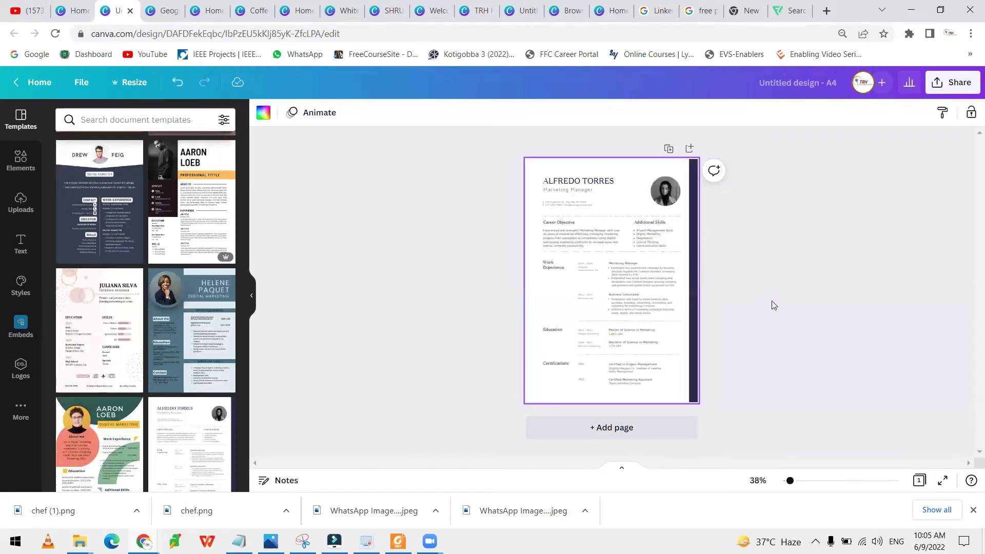
# - Enlarge the resume to 100% and examine its sections from the career objective down to the certifications
pyautogui.scroll(-3, 222, 343)
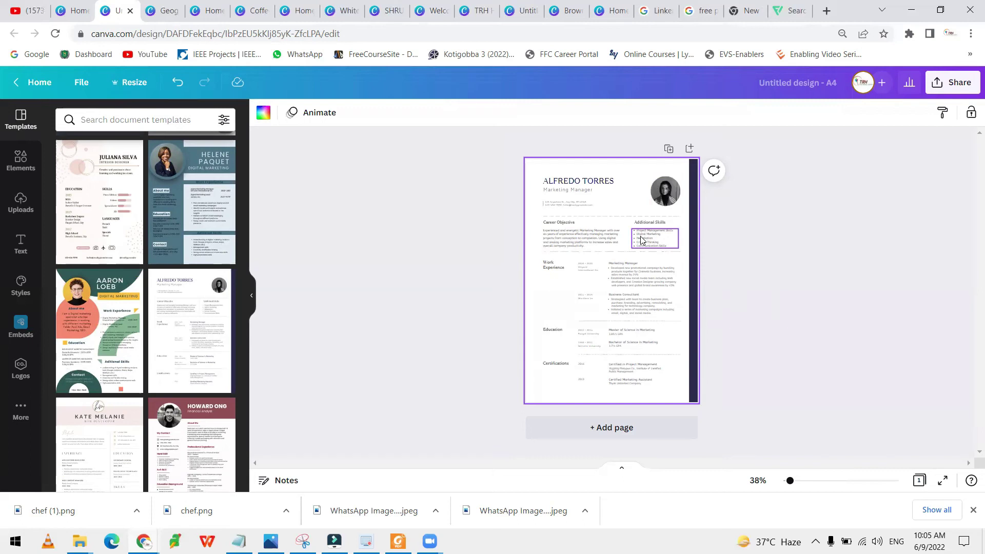
pyautogui.hotkey('ctrl', '0')
pyautogui.scroll(5, 666, 315)
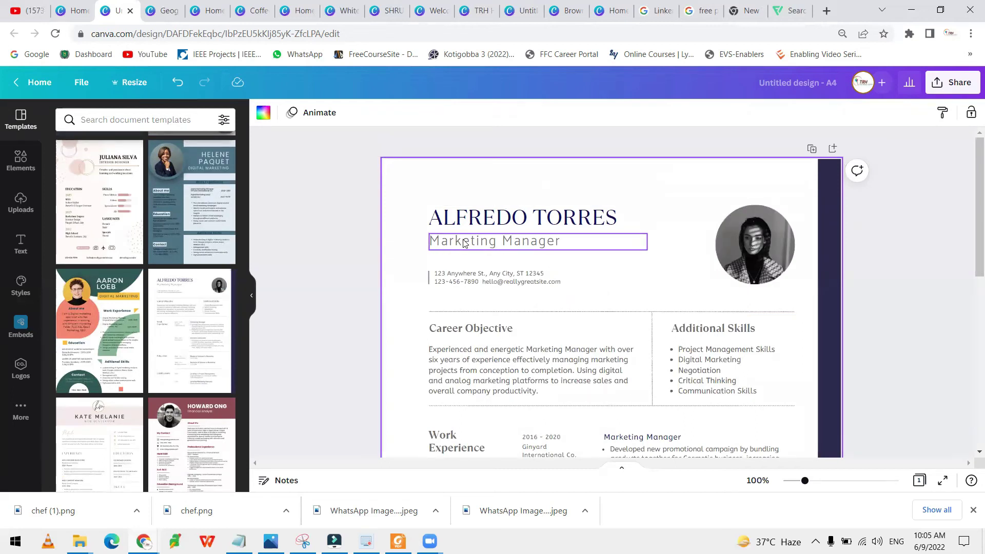
pyautogui.scroll(-4, 513, 256)
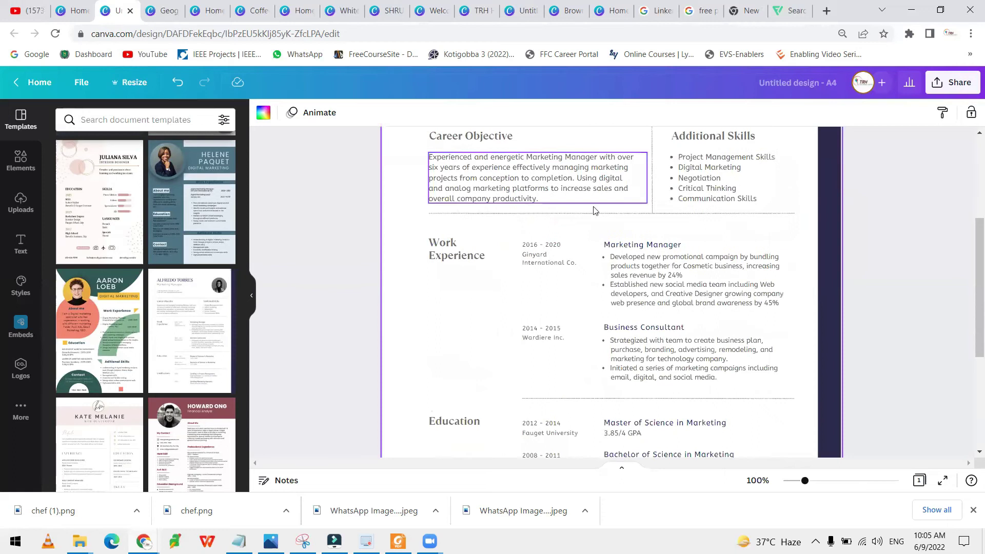
pyautogui.scroll(-2, 605, 256)
pyautogui.scroll(-3, 610, 293)
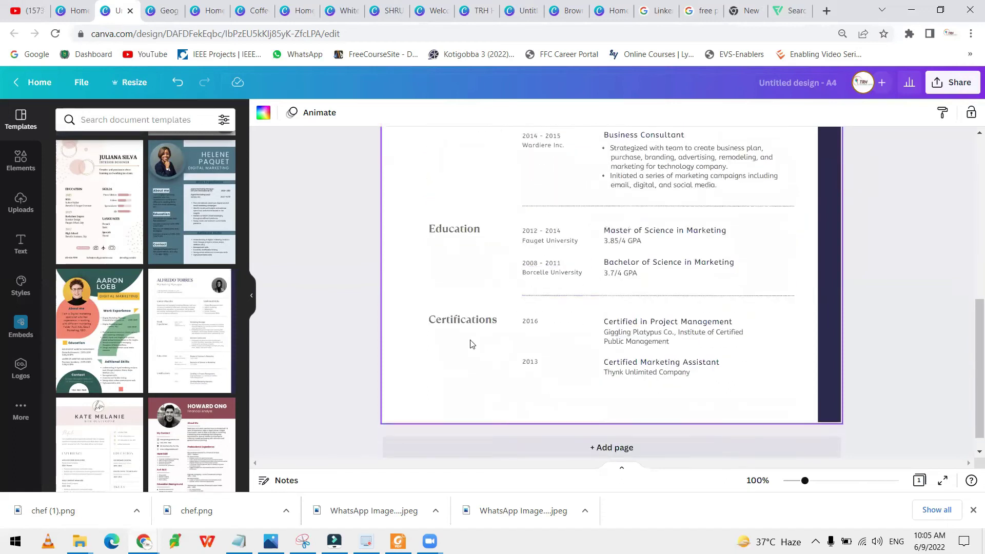
pyautogui.scroll(1, 513, 343)
pyautogui.scroll(5, 513, 318)
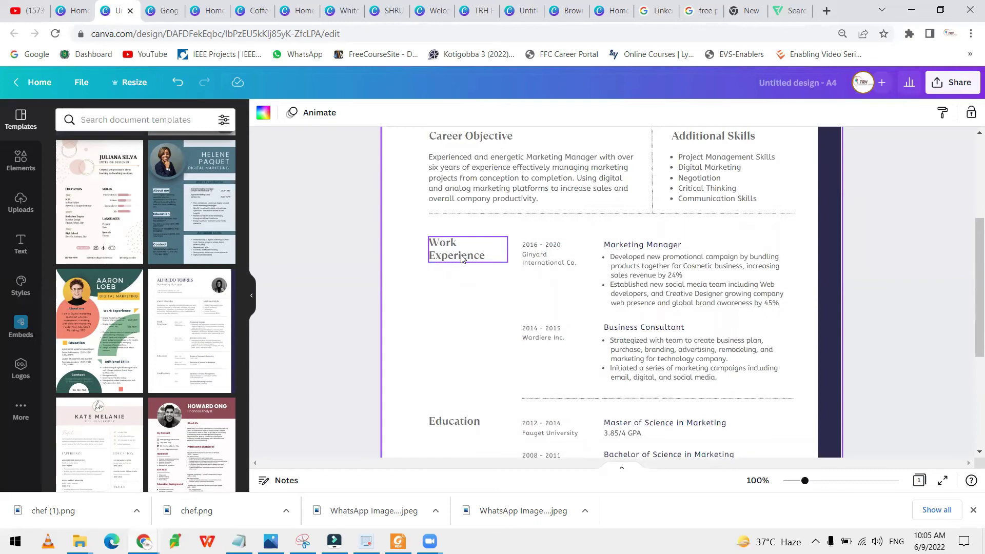
# - Open the Marketing Manager job's bullet text under Work Experience for editing and leave it without entering anything
pyautogui.doubleClick(674, 285)
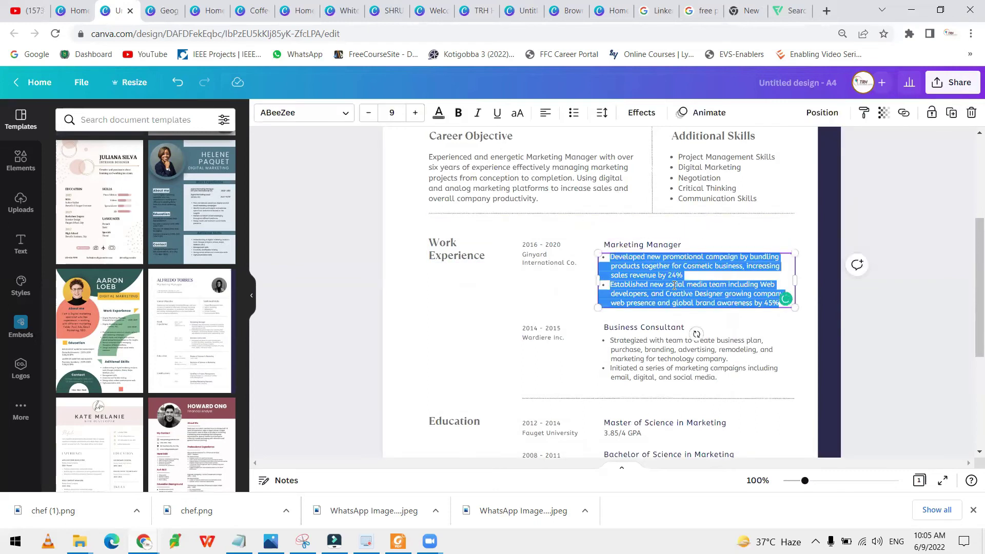
pyautogui.click(421, 309)
pyautogui.scroll(5, 534, 323)
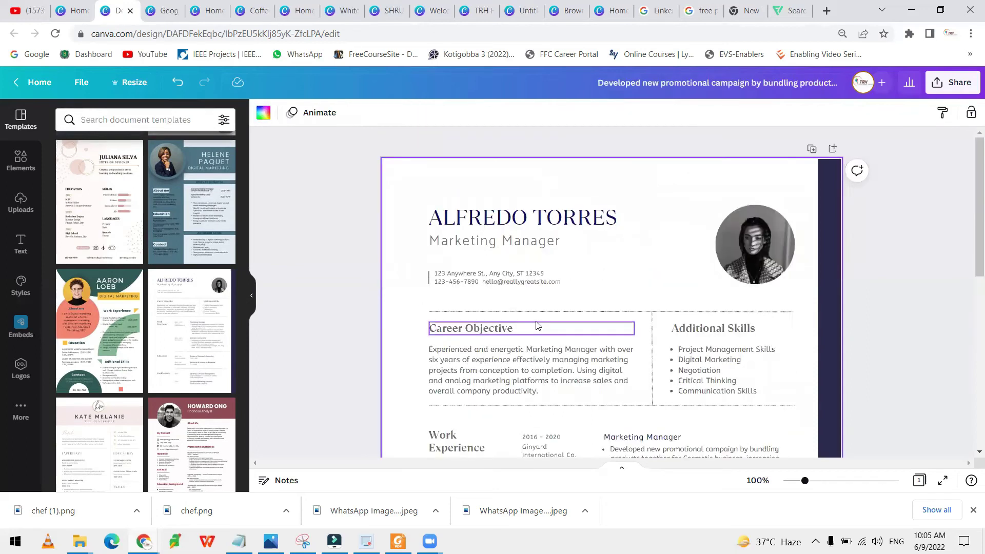
# - Delete the portrait photo from the resume's round frame and undo the deletion
pyautogui.click(724, 251)
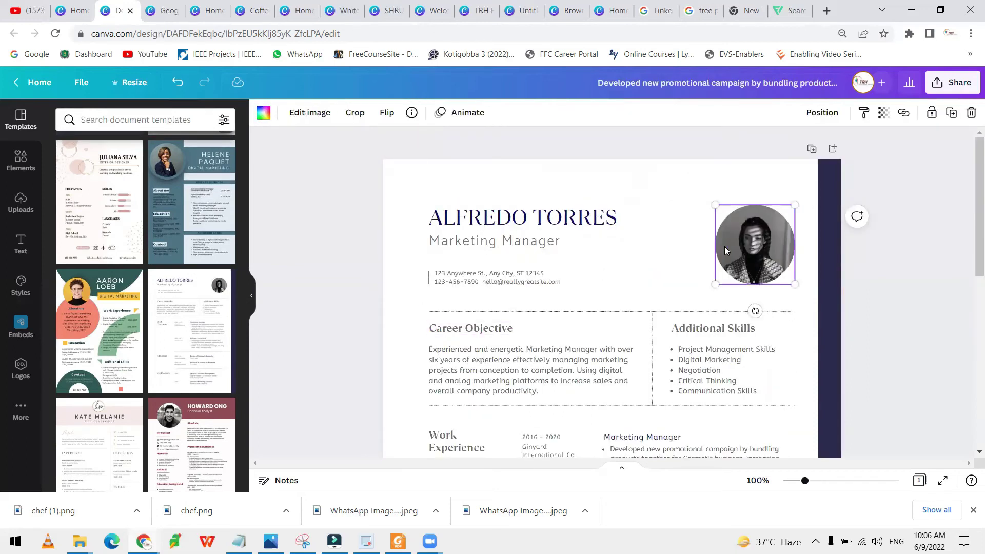
pyautogui.press('Delete')
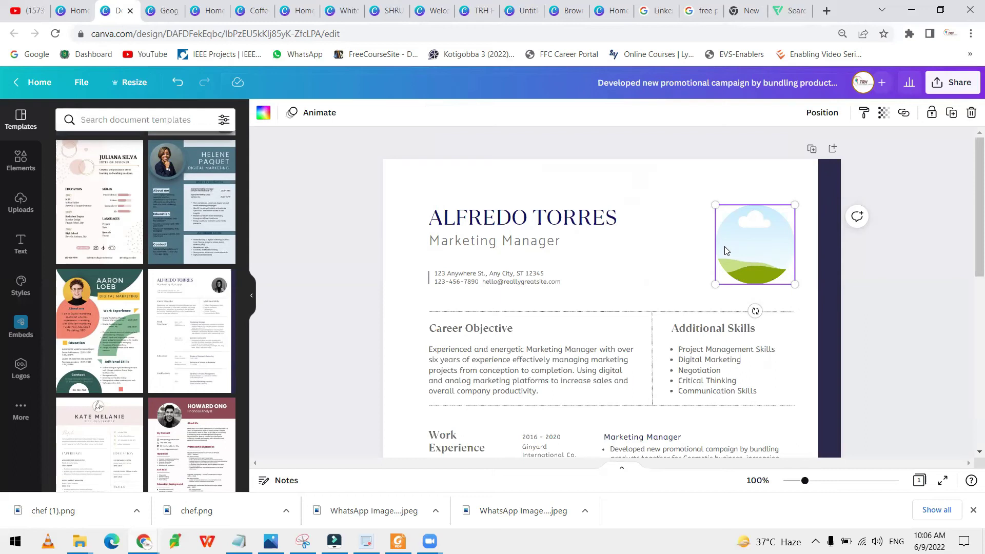
pyautogui.scroll(-5, 858, 253)
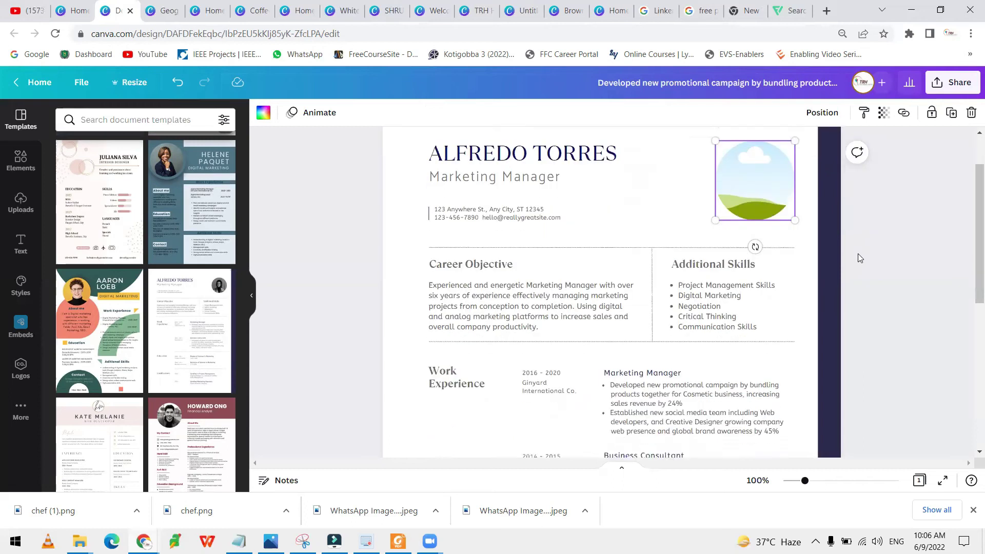
pyautogui.scroll(5, 858, 253)
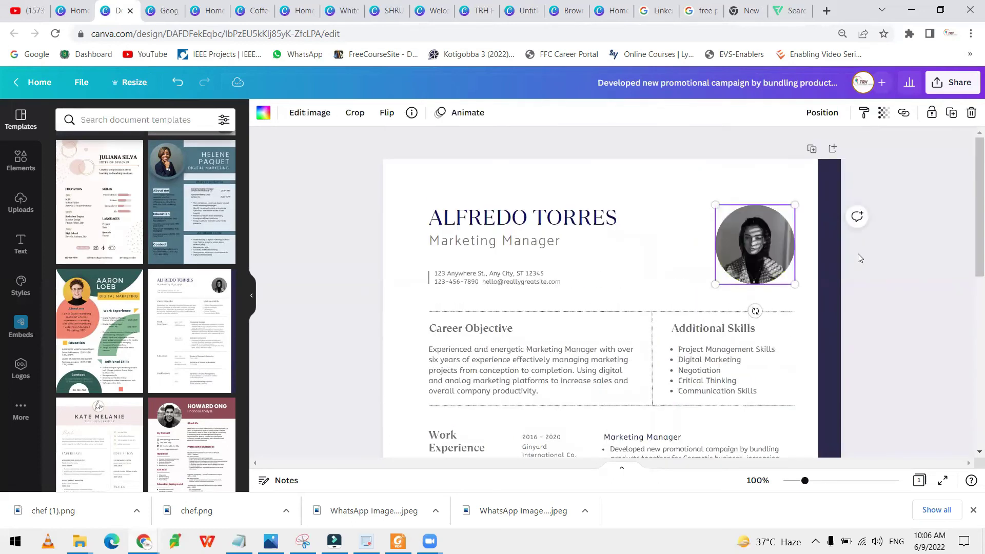
pyautogui.click(697, 190)
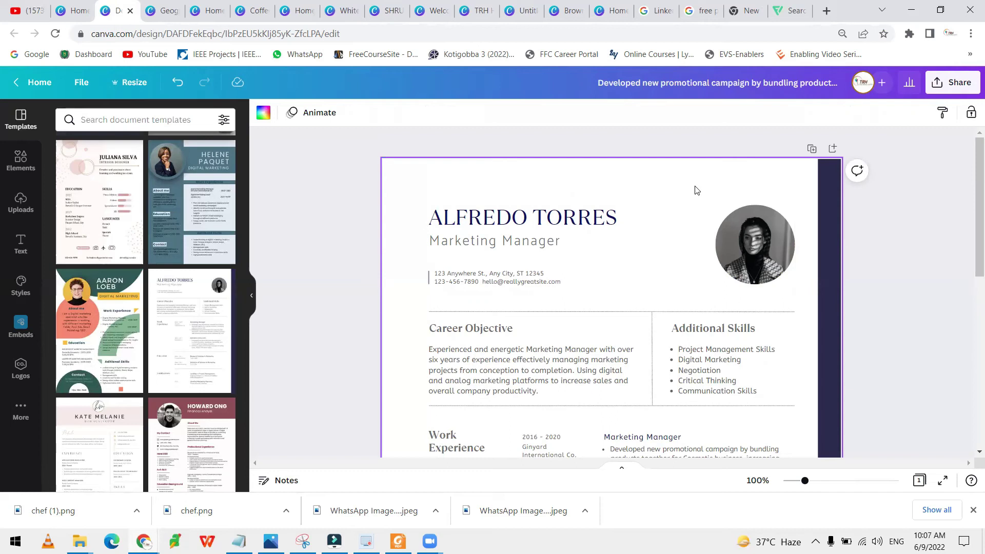
# - Review the whole resume layout from the name header through work experience and education to the certifications, and glance at further resume templates
pyautogui.scroll(-7, 696, 190)
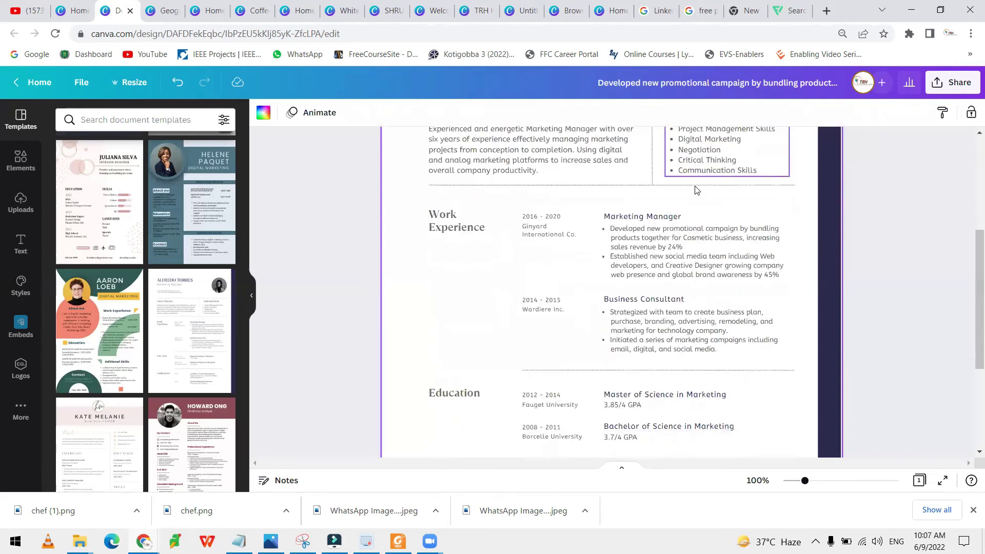
pyautogui.scroll(8, 696, 190)
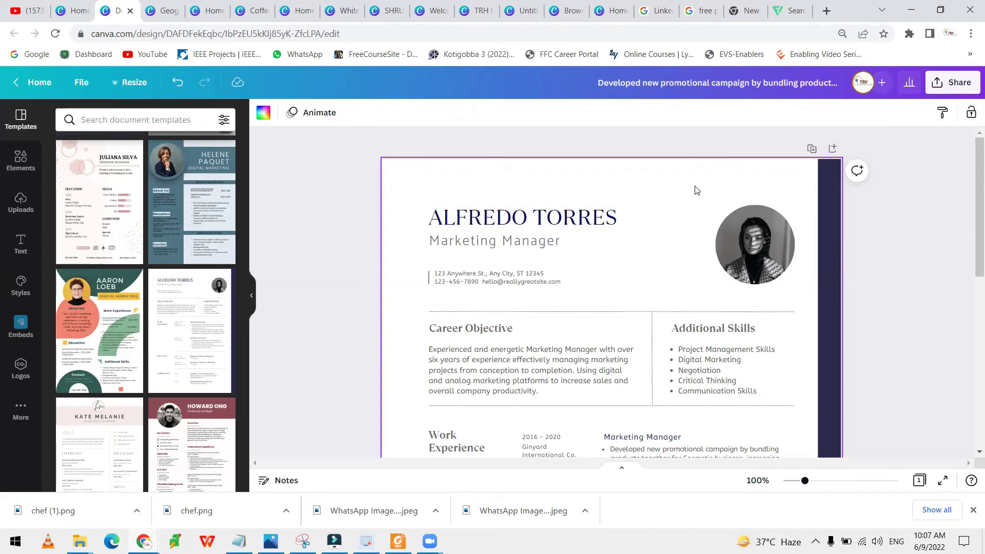
pyautogui.scroll(-8, 704, 200)
pyautogui.scroll(8, 720, 287)
pyautogui.scroll(-1, 386, 295)
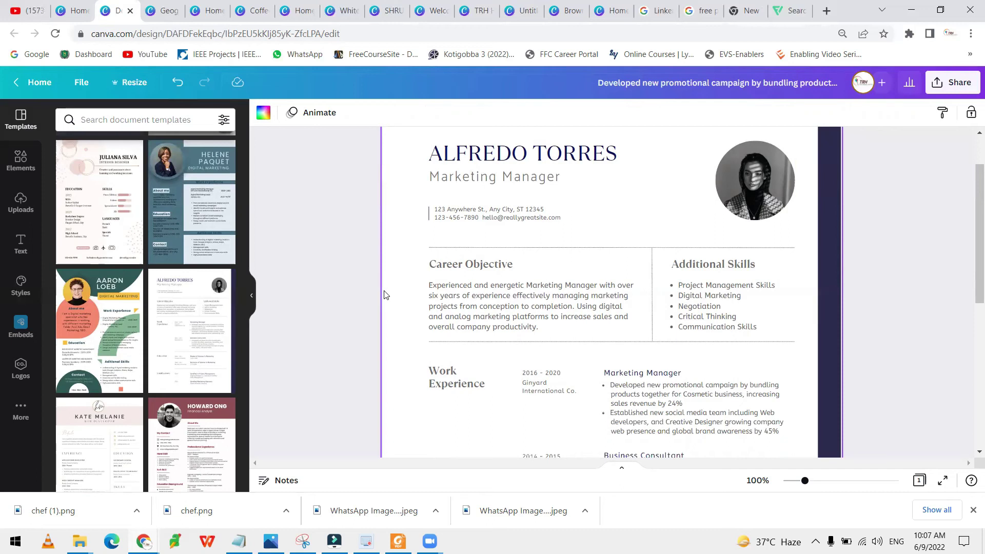
pyautogui.scroll(-5, 425, 345)
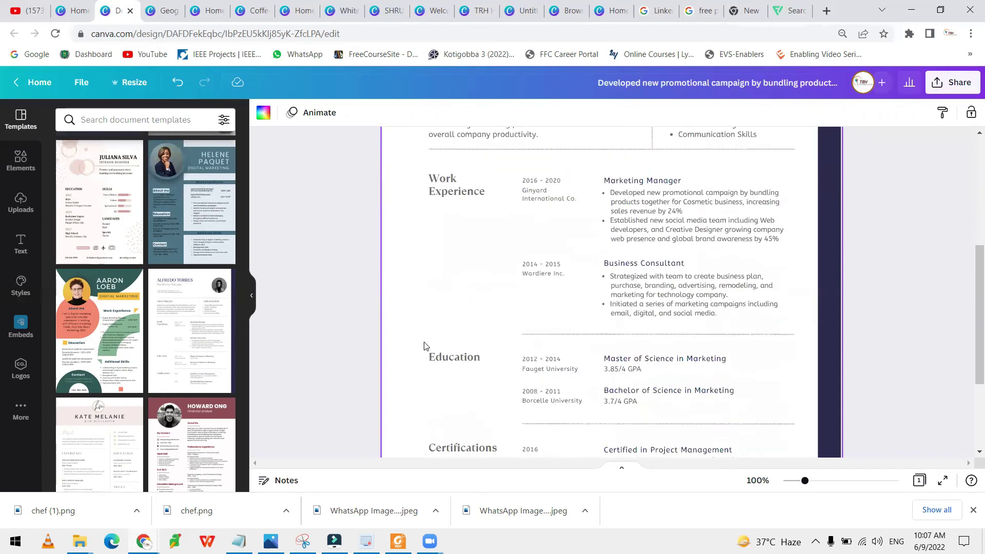
pyautogui.scroll(-1, 546, 400)
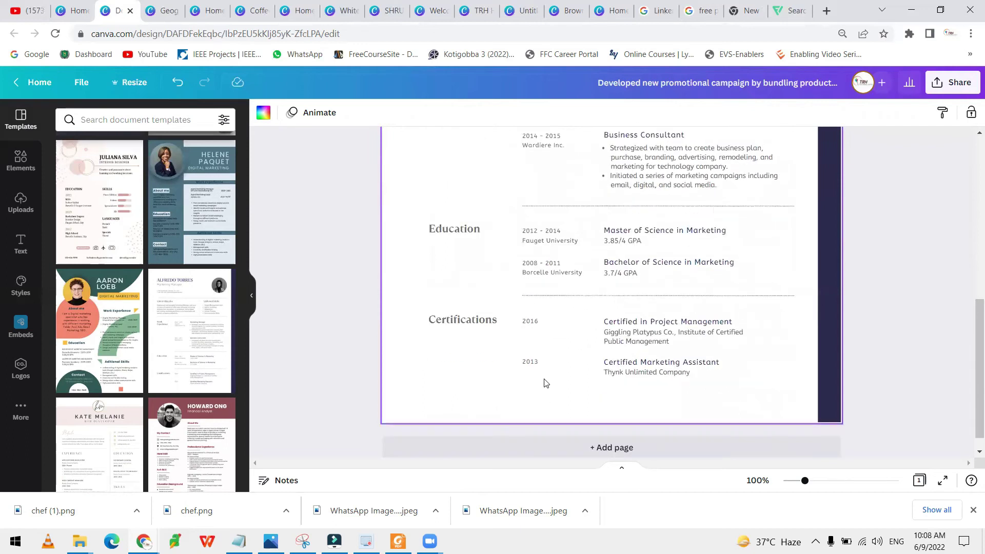
pyautogui.scroll(3, 512, 392)
pyautogui.scroll(1, 482, 308)
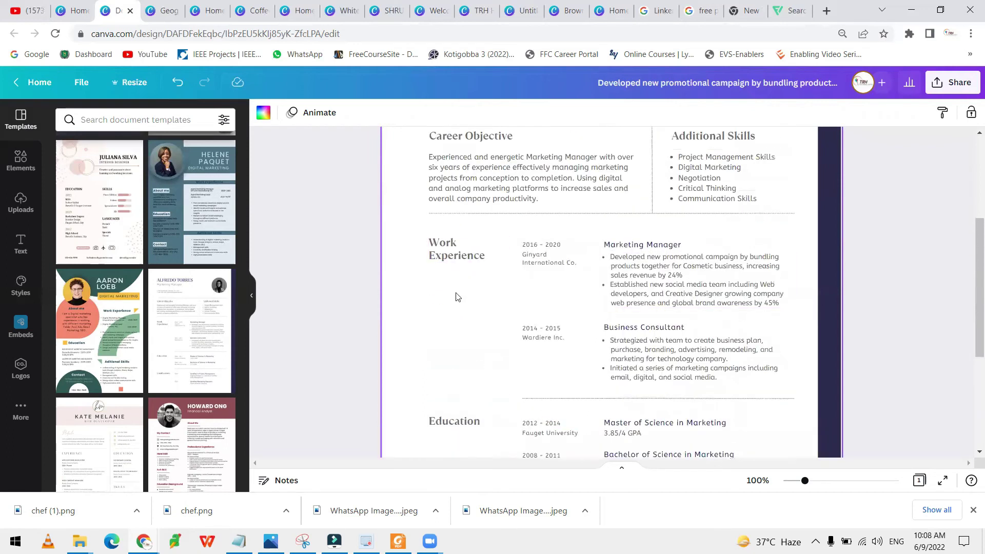
pyautogui.scroll(1, 462, 297)
pyautogui.scroll(-1, 593, 368)
pyautogui.scroll(-1, 621, 395)
pyautogui.scroll(-1, 574, 415)
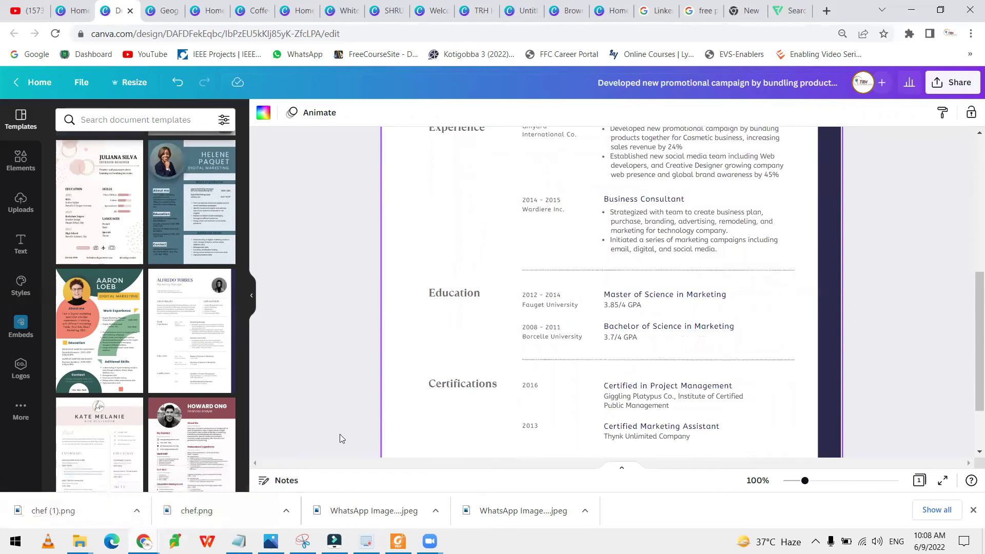
pyautogui.scroll(-2, 340, 434)
pyautogui.scroll(-2, 215, 480)
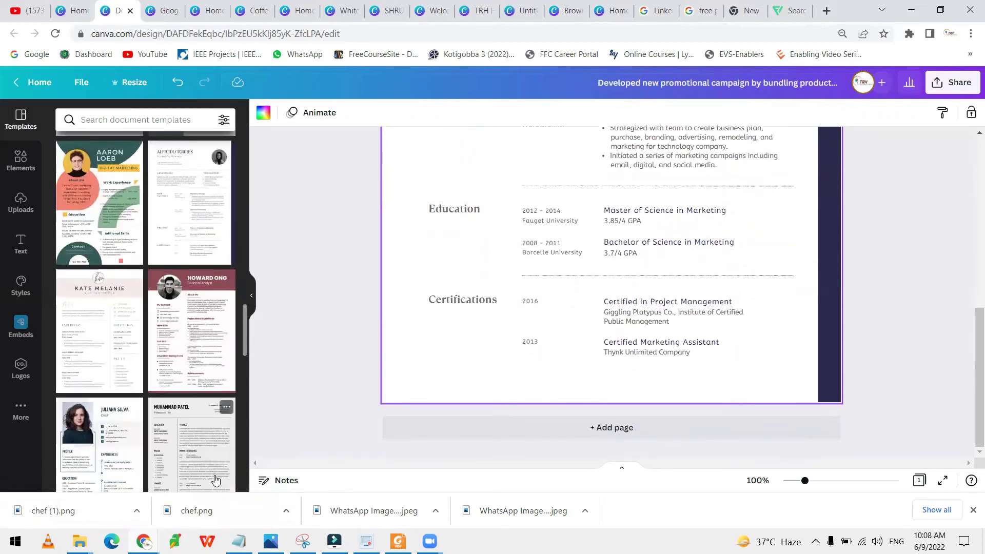
pyautogui.scroll(-1, 214, 474)
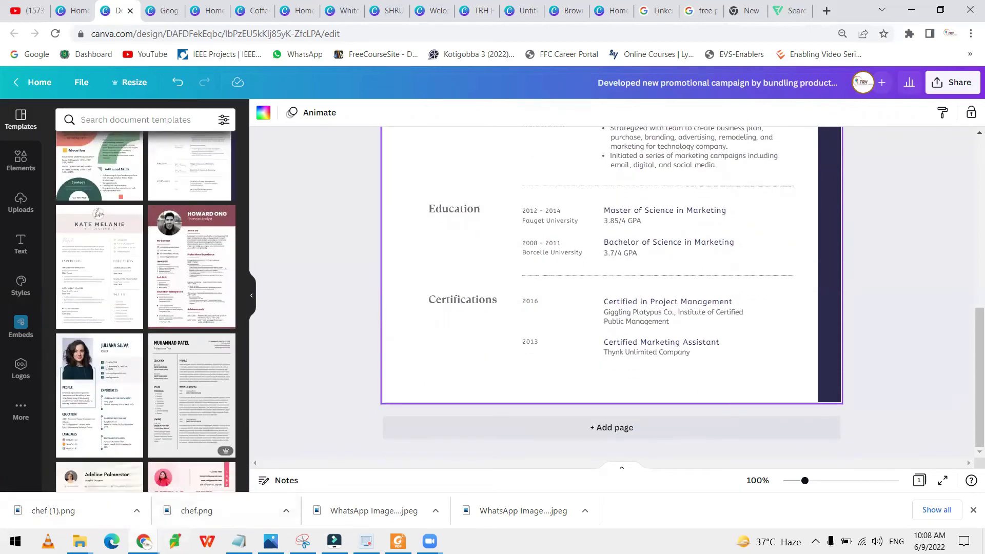
# - Switch to the Resumes folder in File Explorer and open the Electrical Engineer CV PDF, the one without a number suffix
pyautogui.moveTo(80, 541)
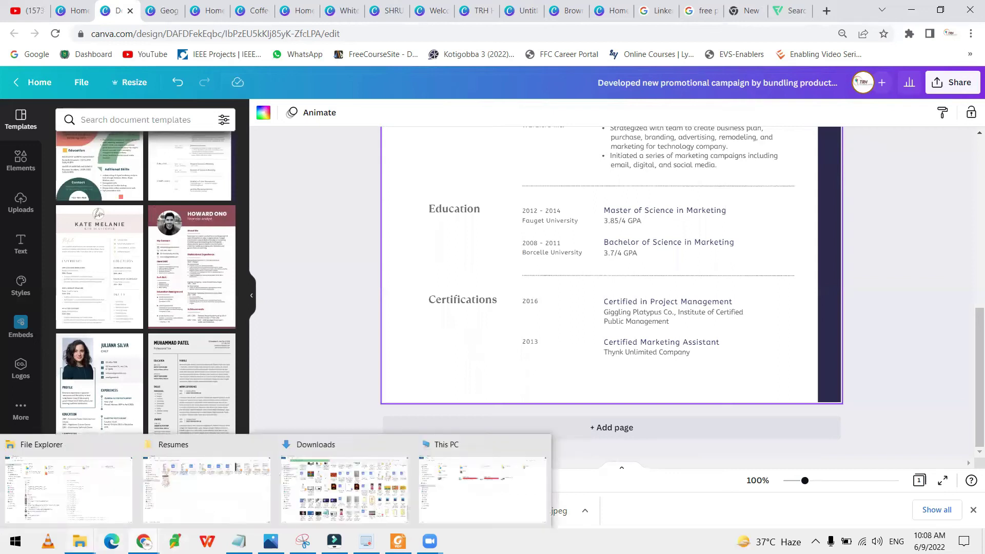
pyautogui.click(177, 470)
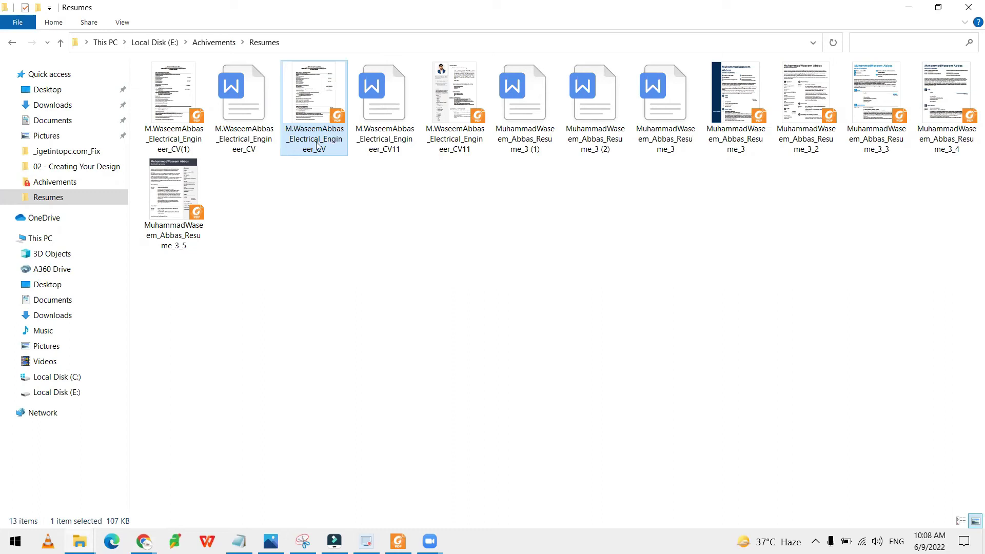
pyautogui.click(337, 264)
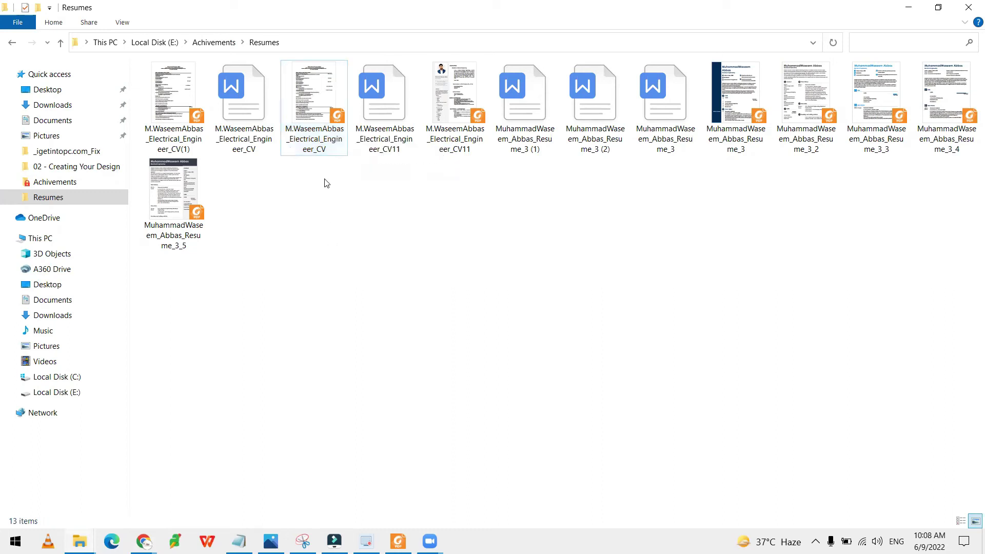
pyautogui.doubleClick(316, 127)
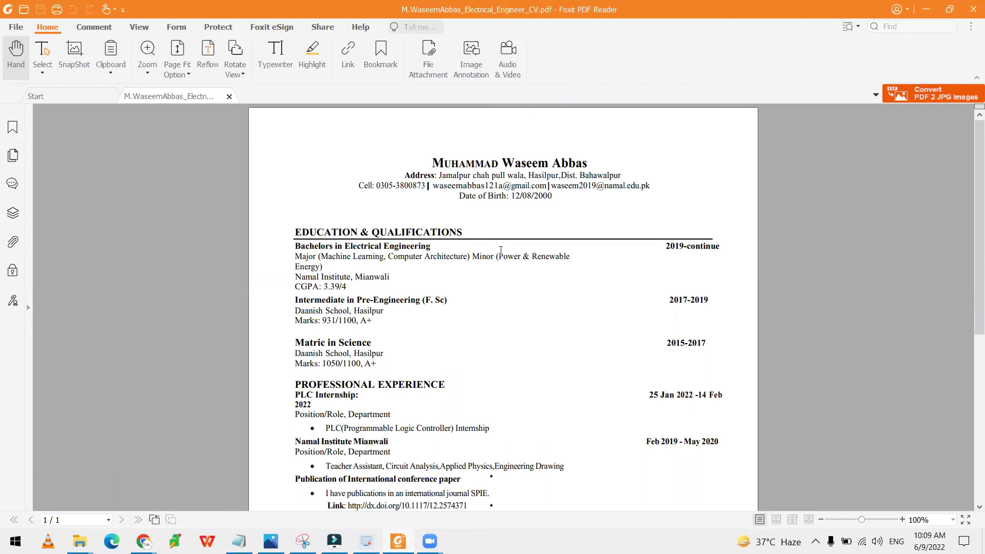
# - Read the CV's education, professional experience, publication and projects sections, enlarging the page to 150%
pyautogui.scroll(-4, 550, 270)
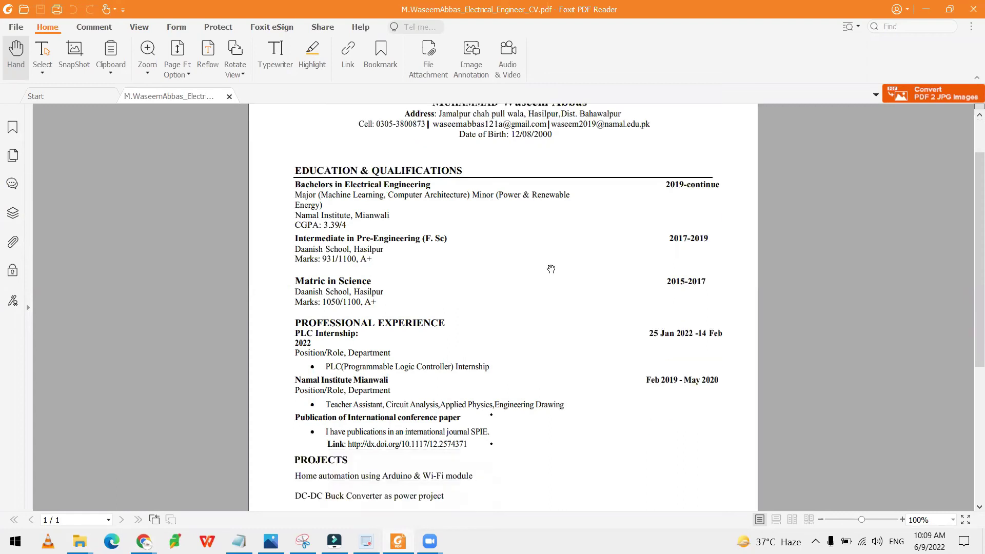
pyautogui.scroll(3, 544, 275)
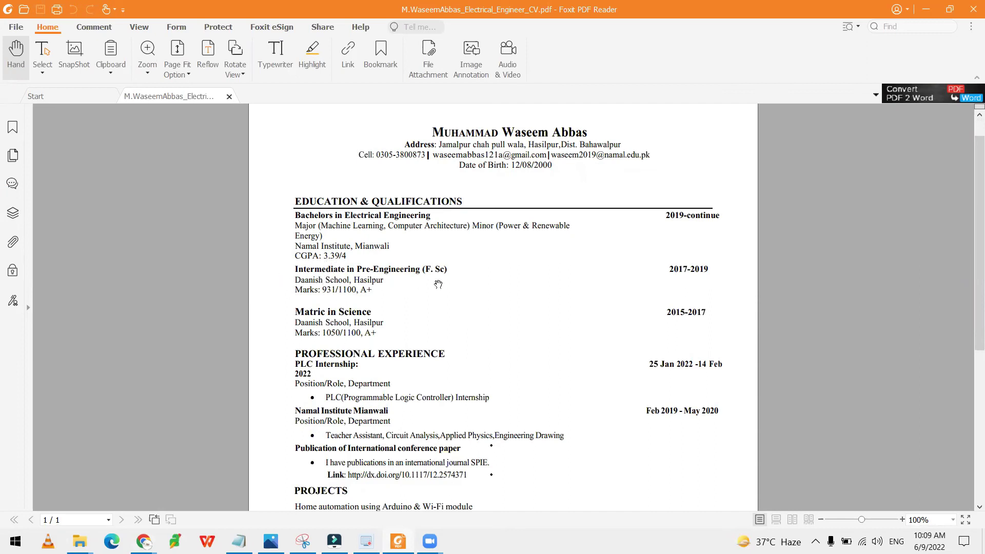
pyautogui.scroll(-1, 437, 283)
pyautogui.scroll(-1, 347, 304)
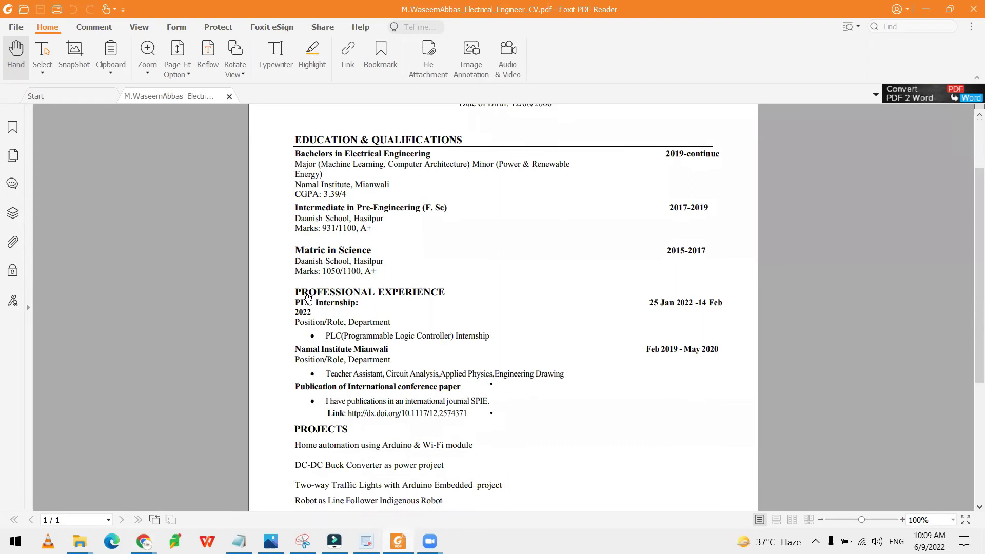
pyautogui.scroll(-1, 383, 332)
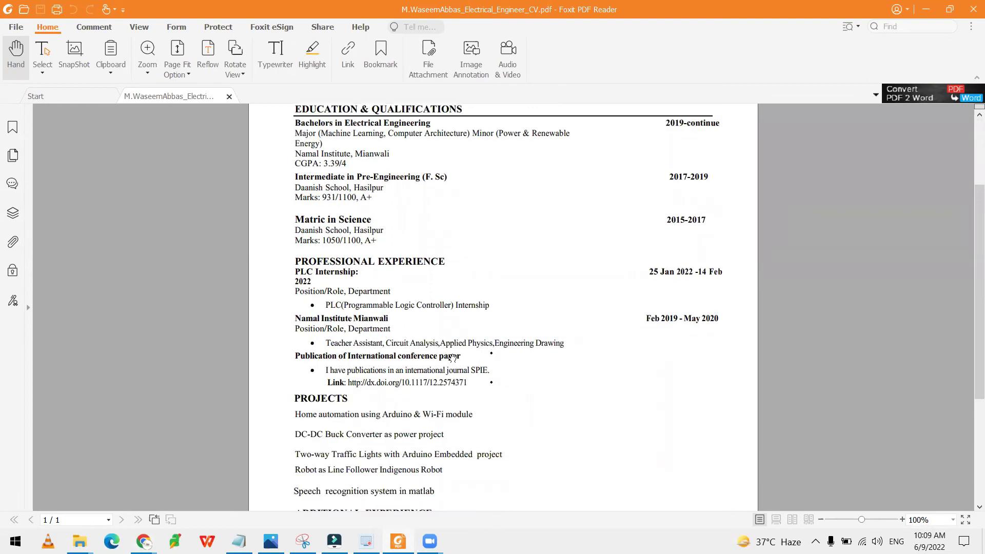
pyautogui.scroll(-3, 427, 359)
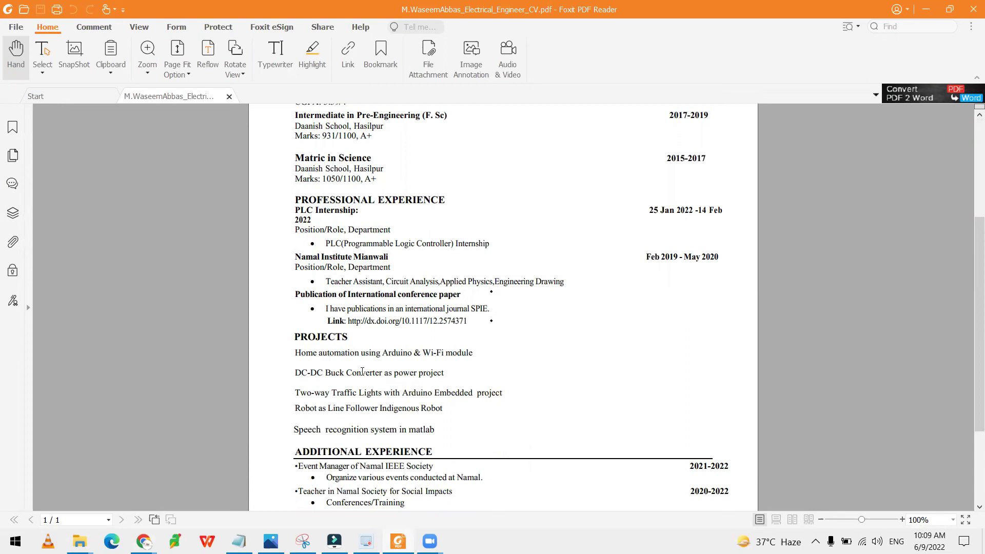
pyautogui.scroll(1, 363, 370)
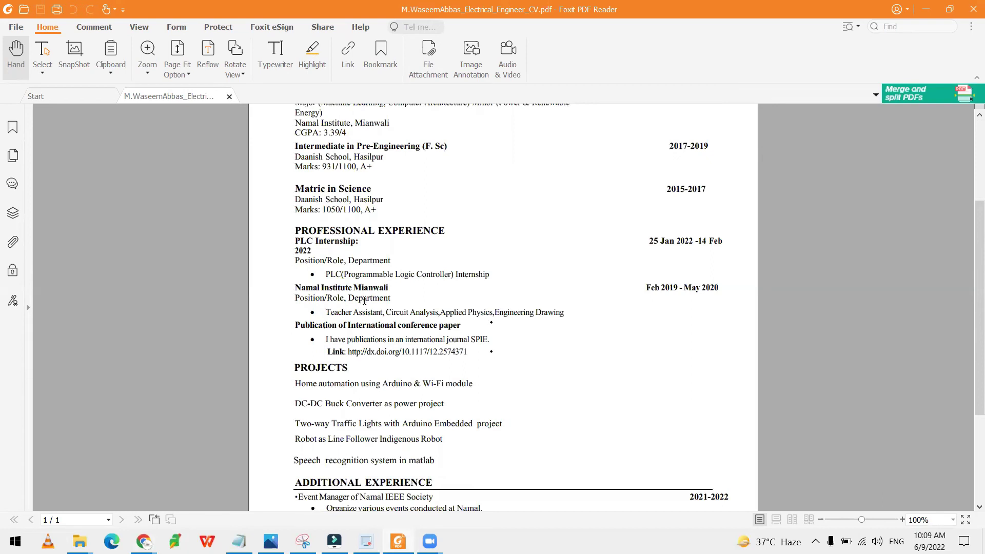
pyautogui.scroll(2, 363, 304)
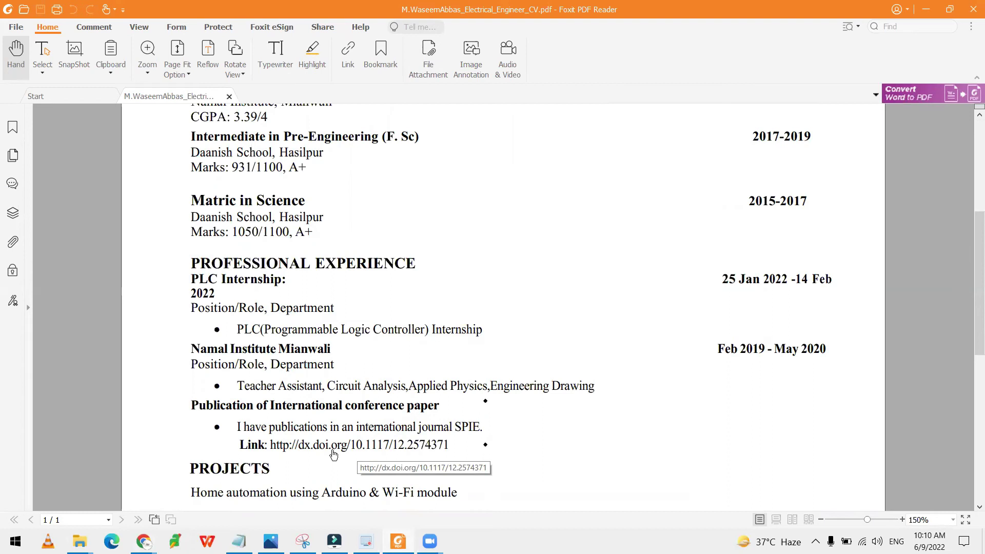
pyautogui.scroll(-5, 333, 455)
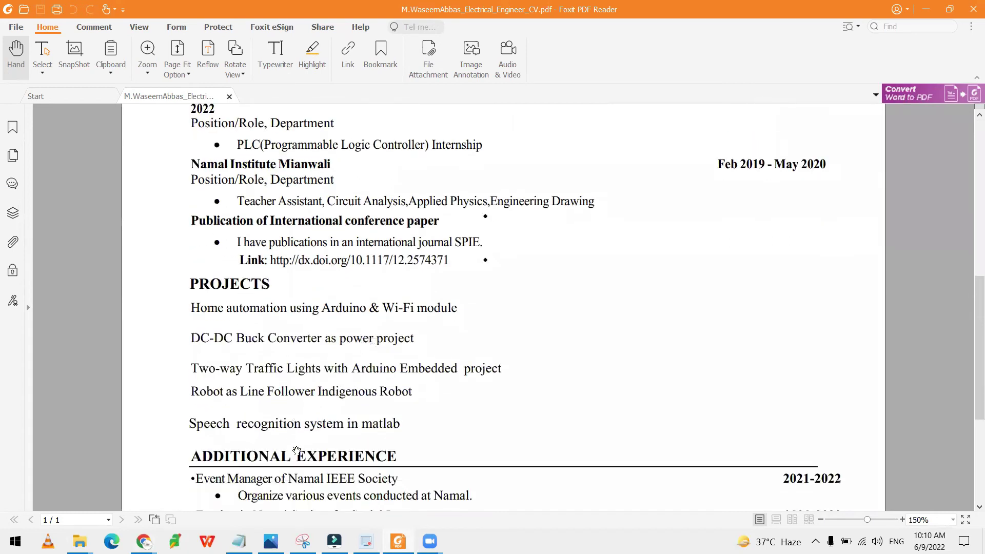